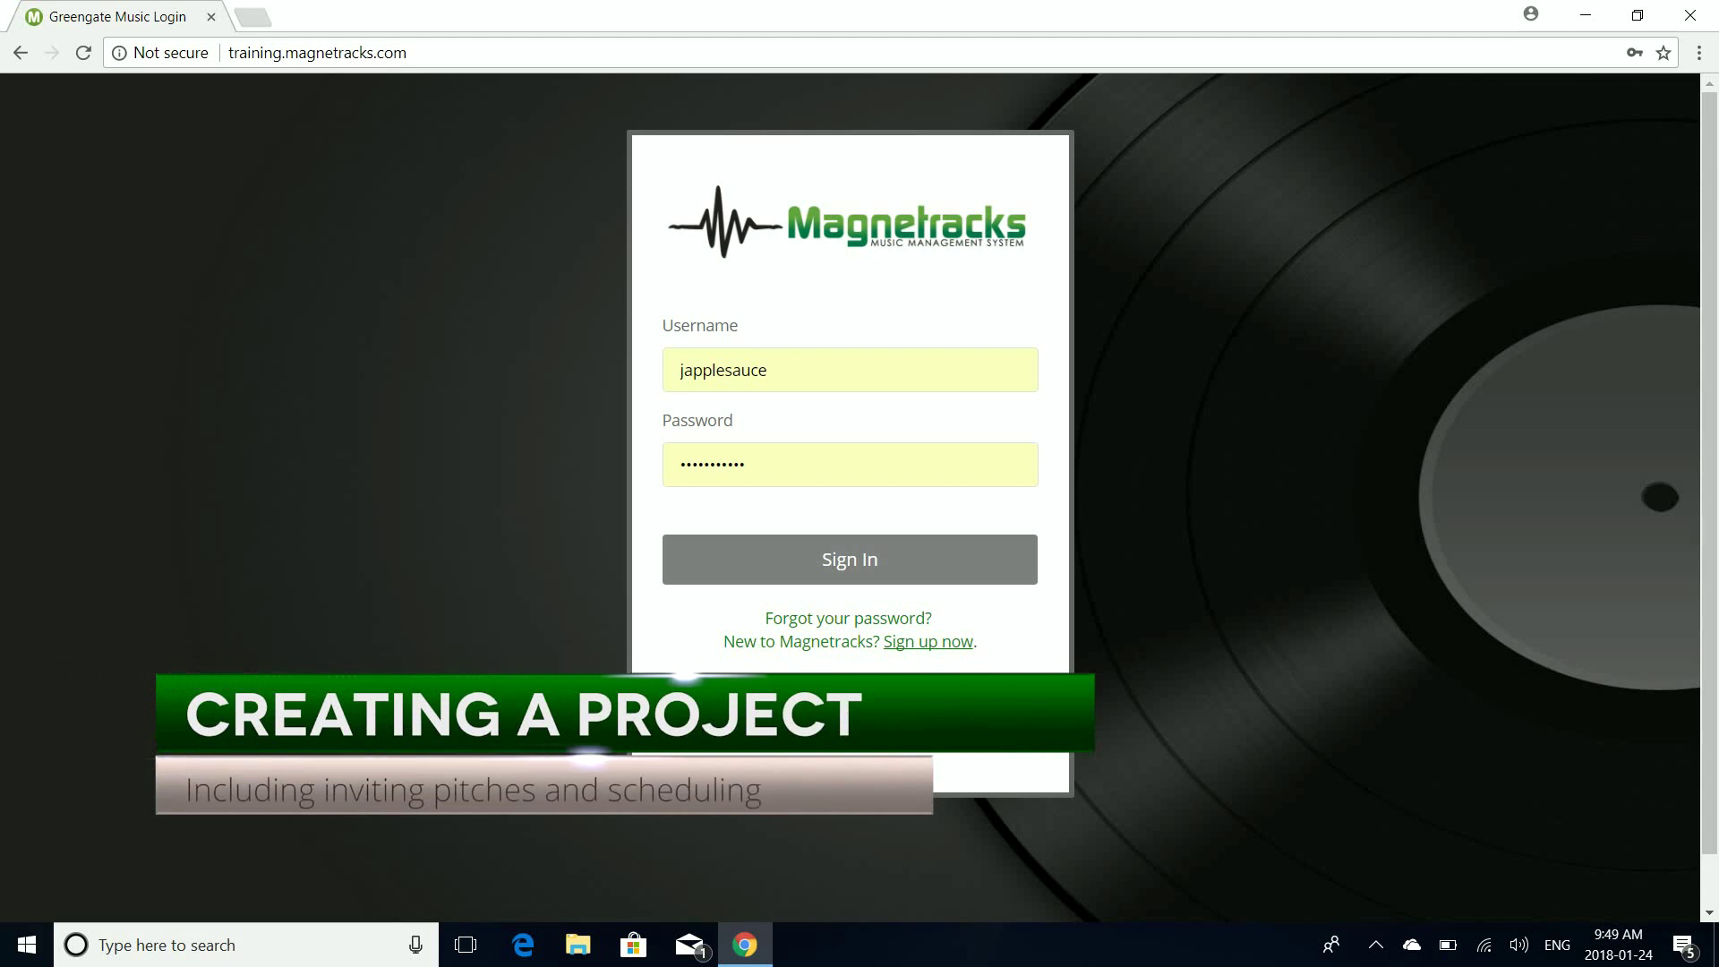
Sign in with the saved credentials and open the list of all groups from the setup options
click(840, 566)
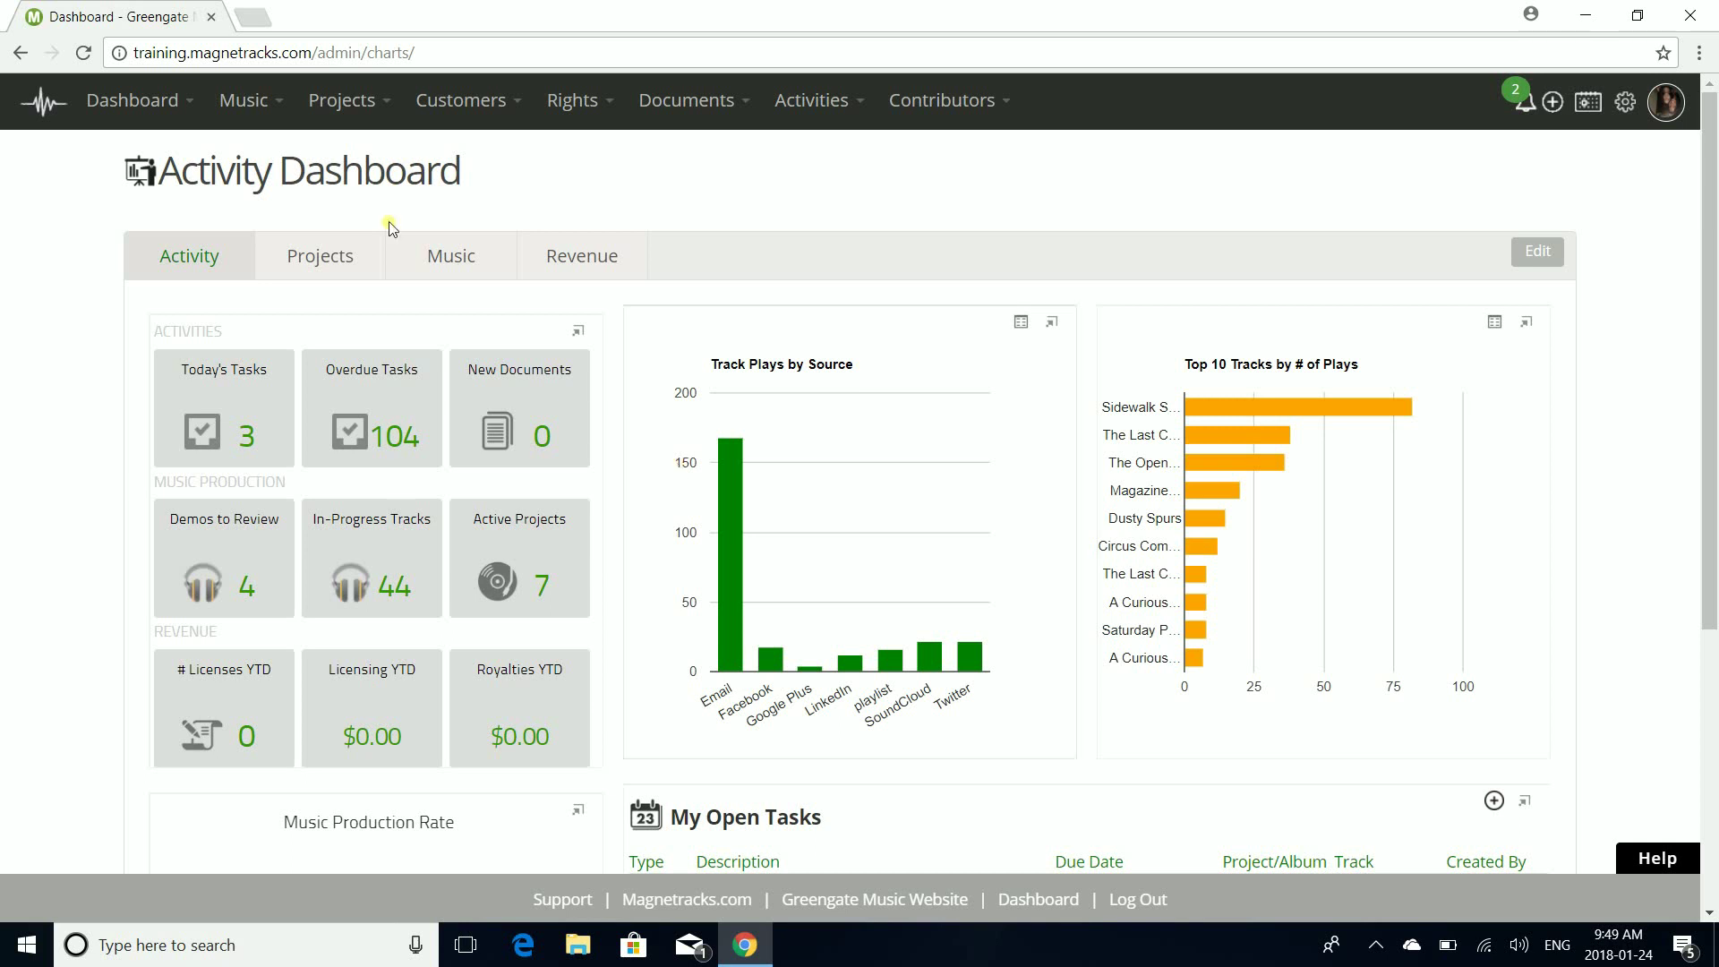
click(365, 115)
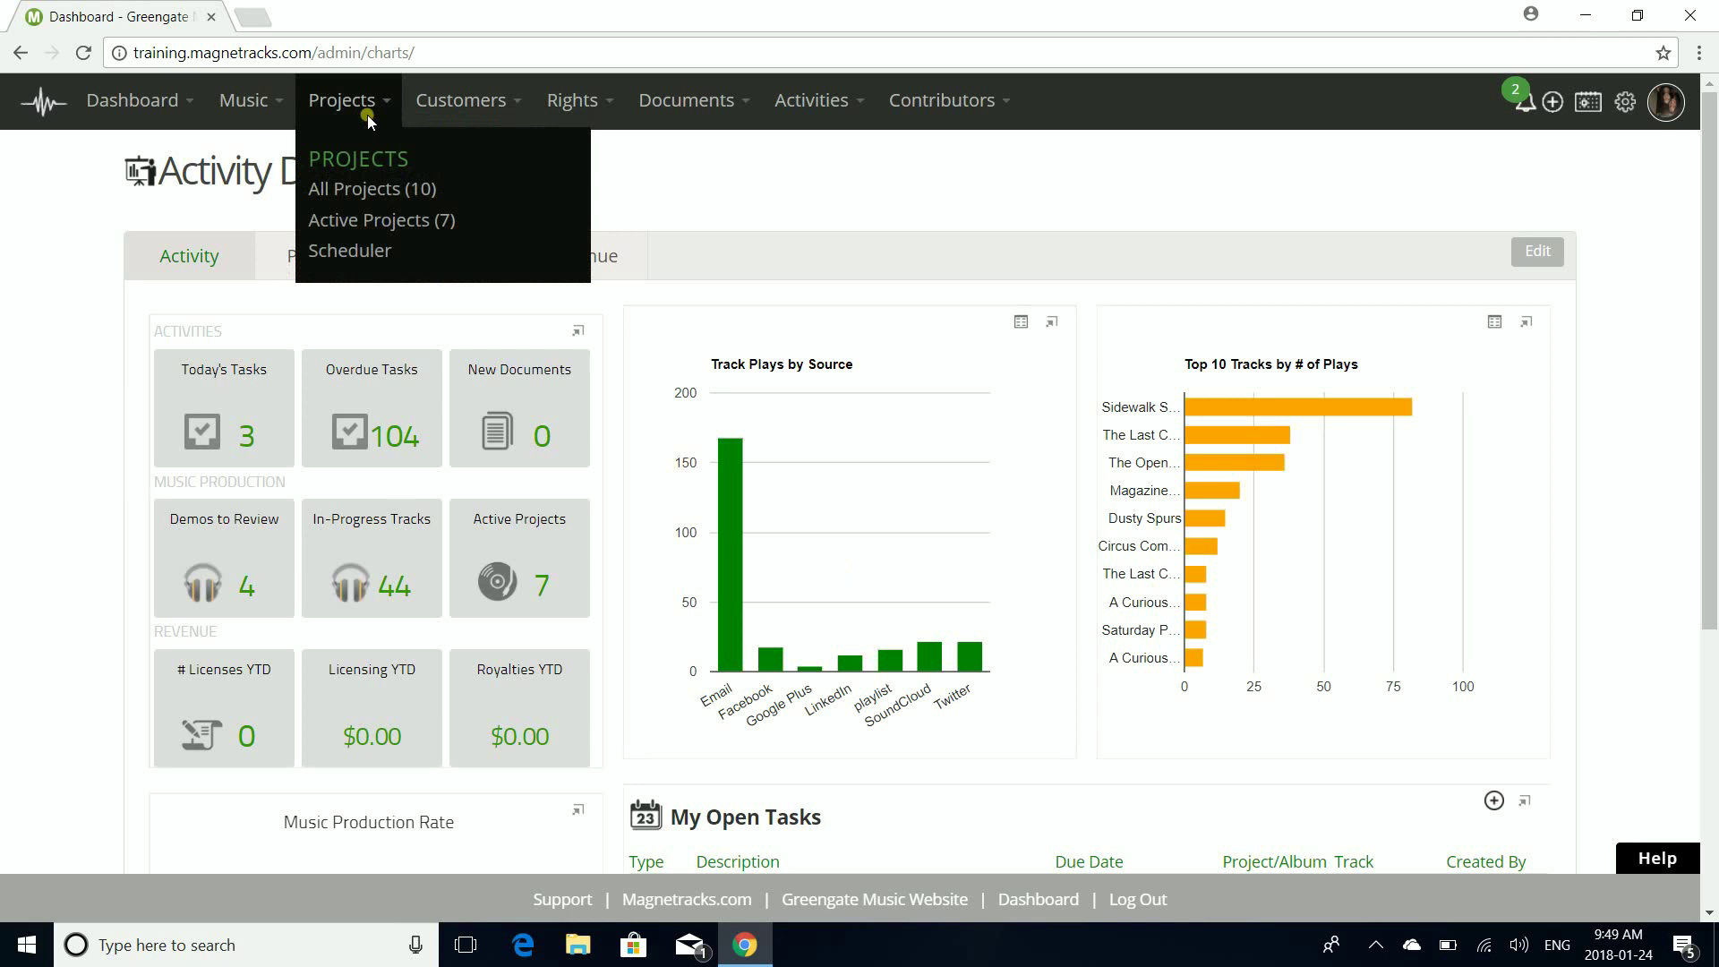
click(1626, 103)
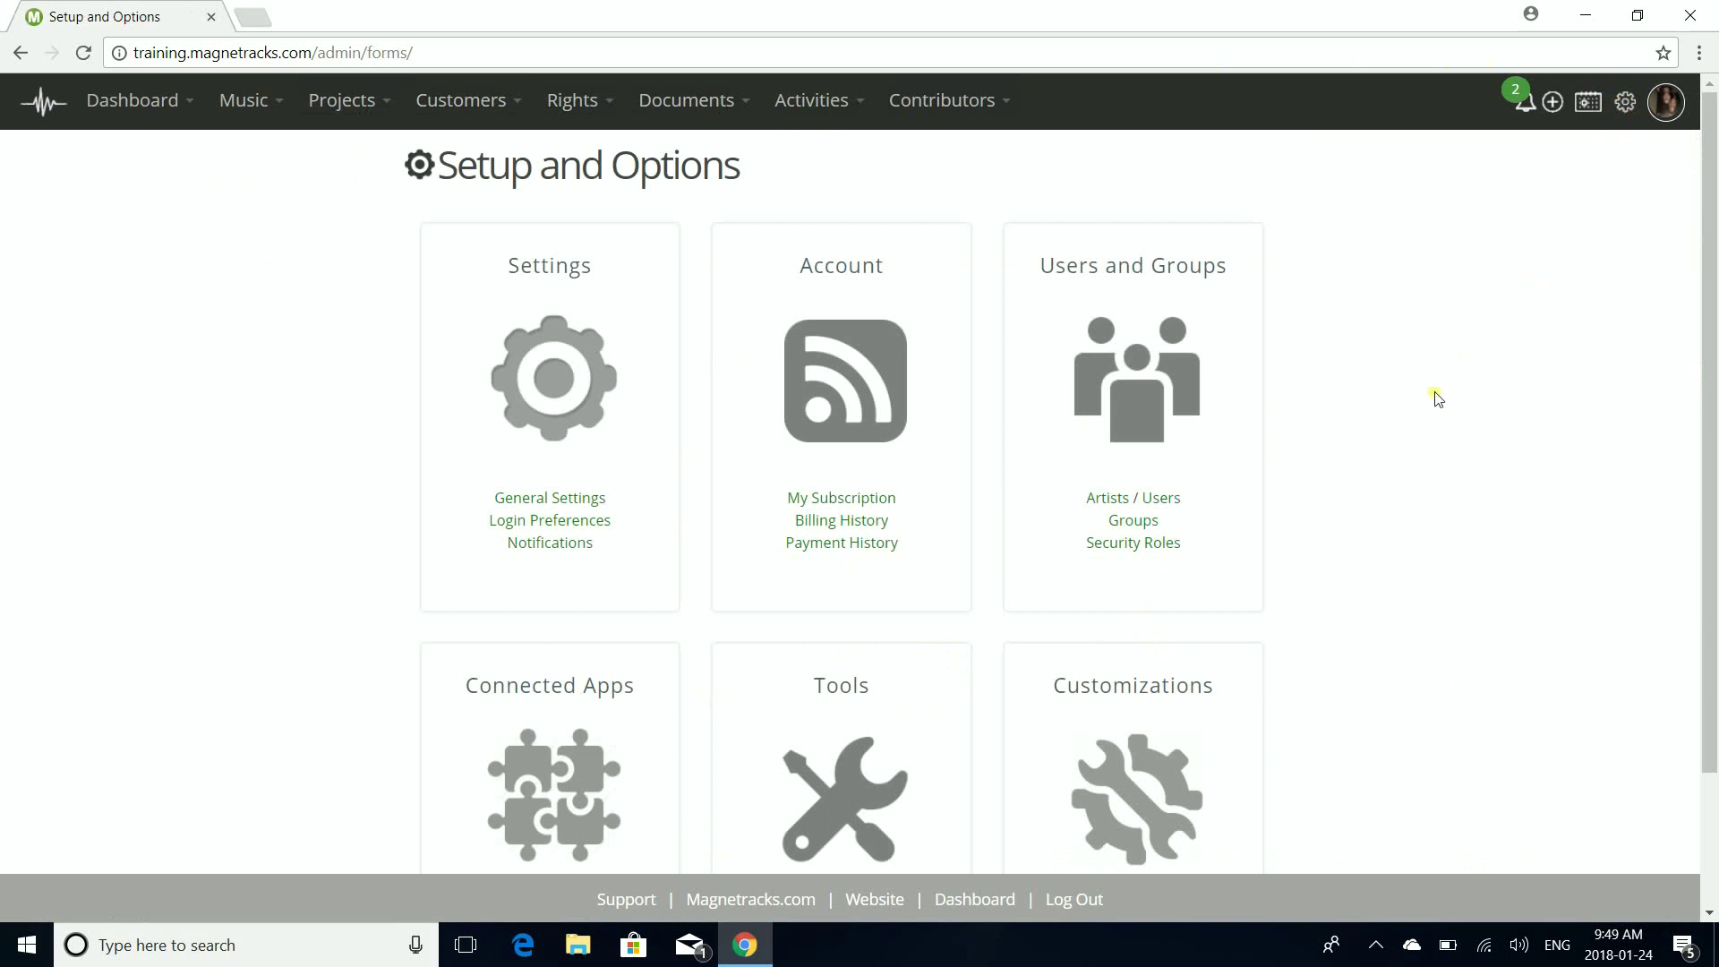
scroll(1396, 458, down, 2)
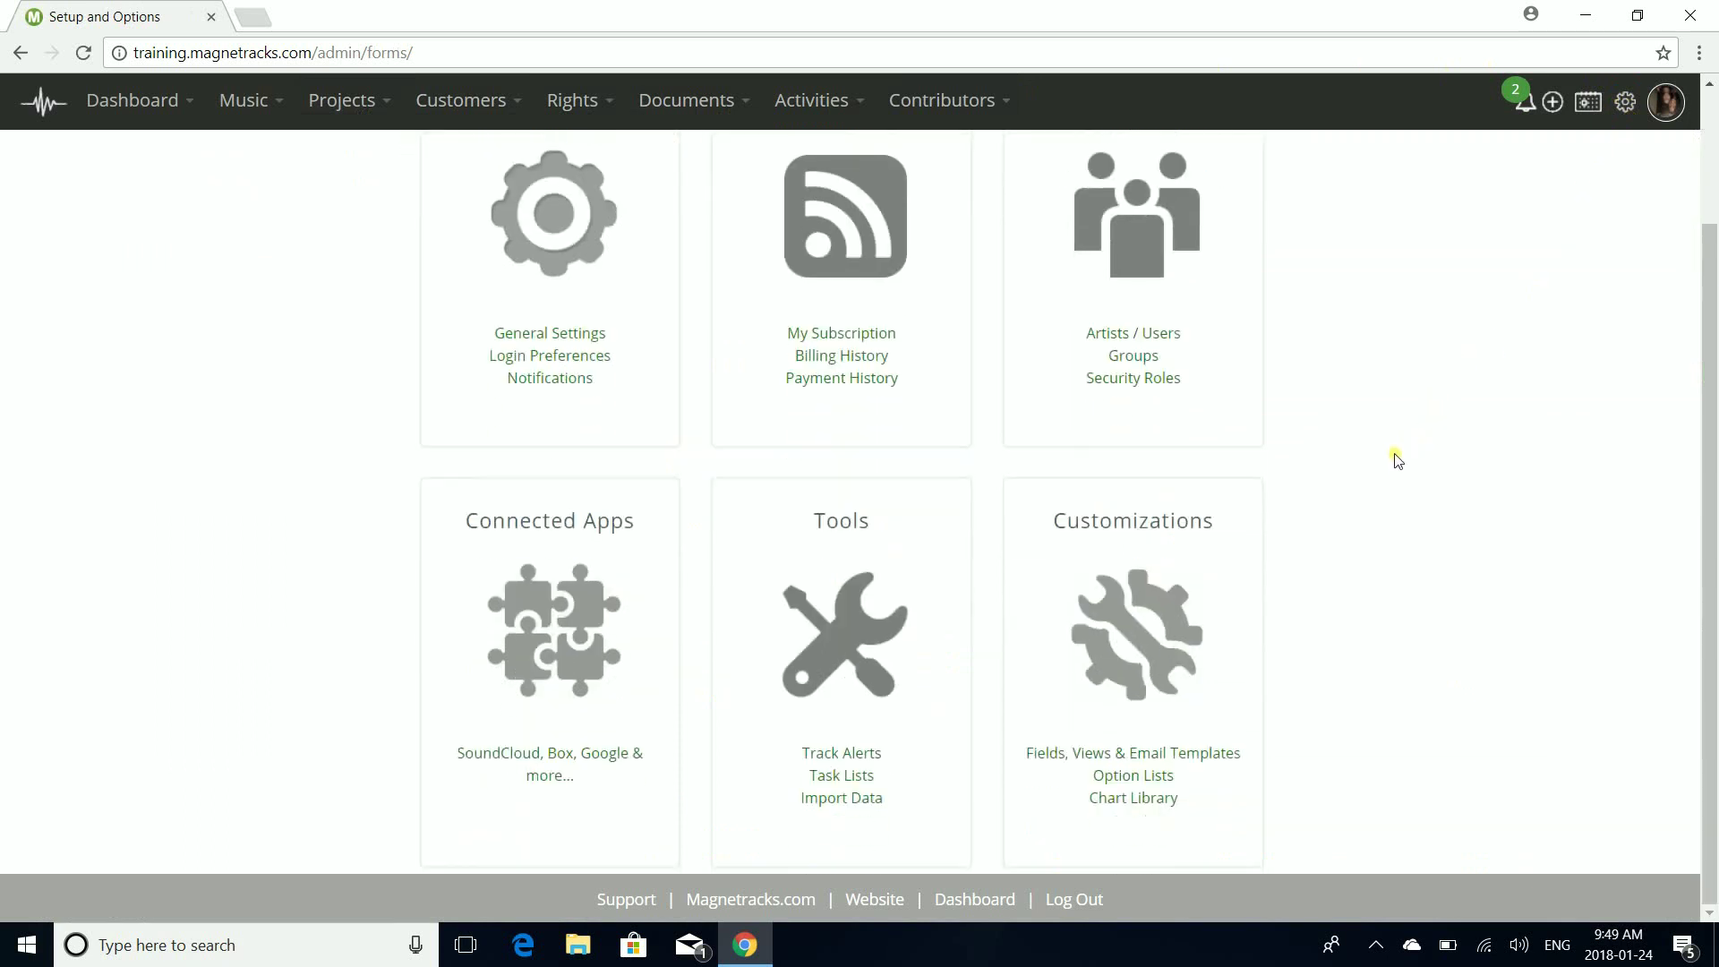
click(1135, 358)
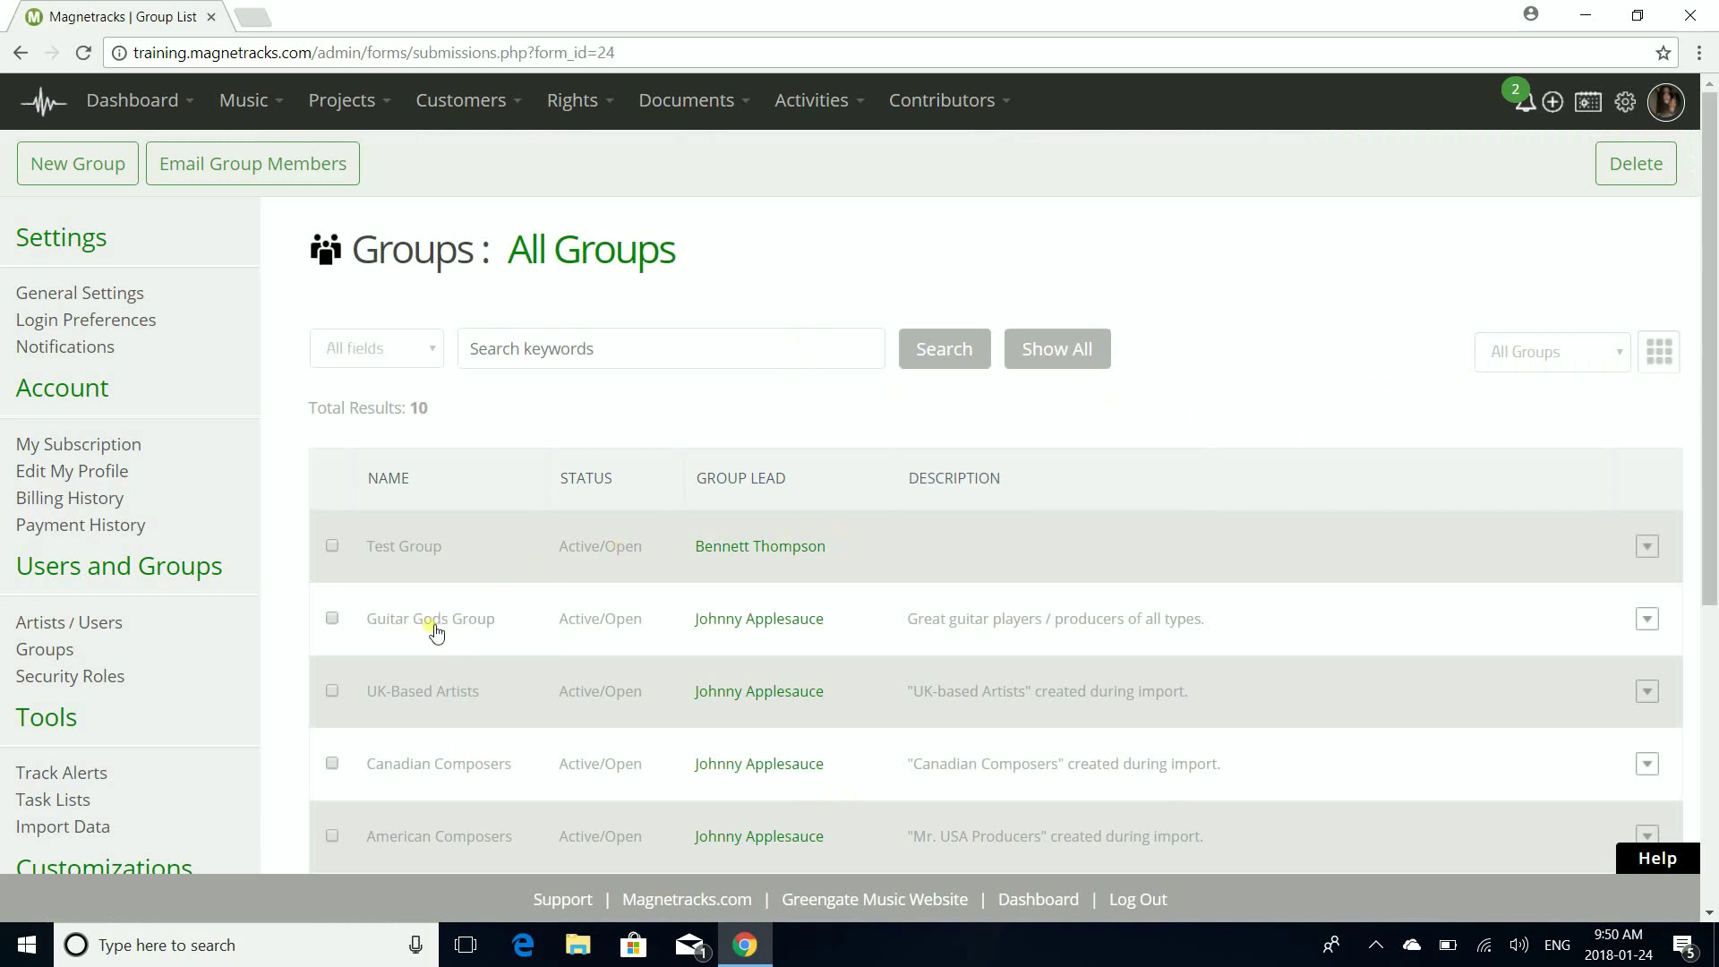
Review the list of groups and examine the members of the Reality TV Producers group
scroll(436, 631, down, 1)
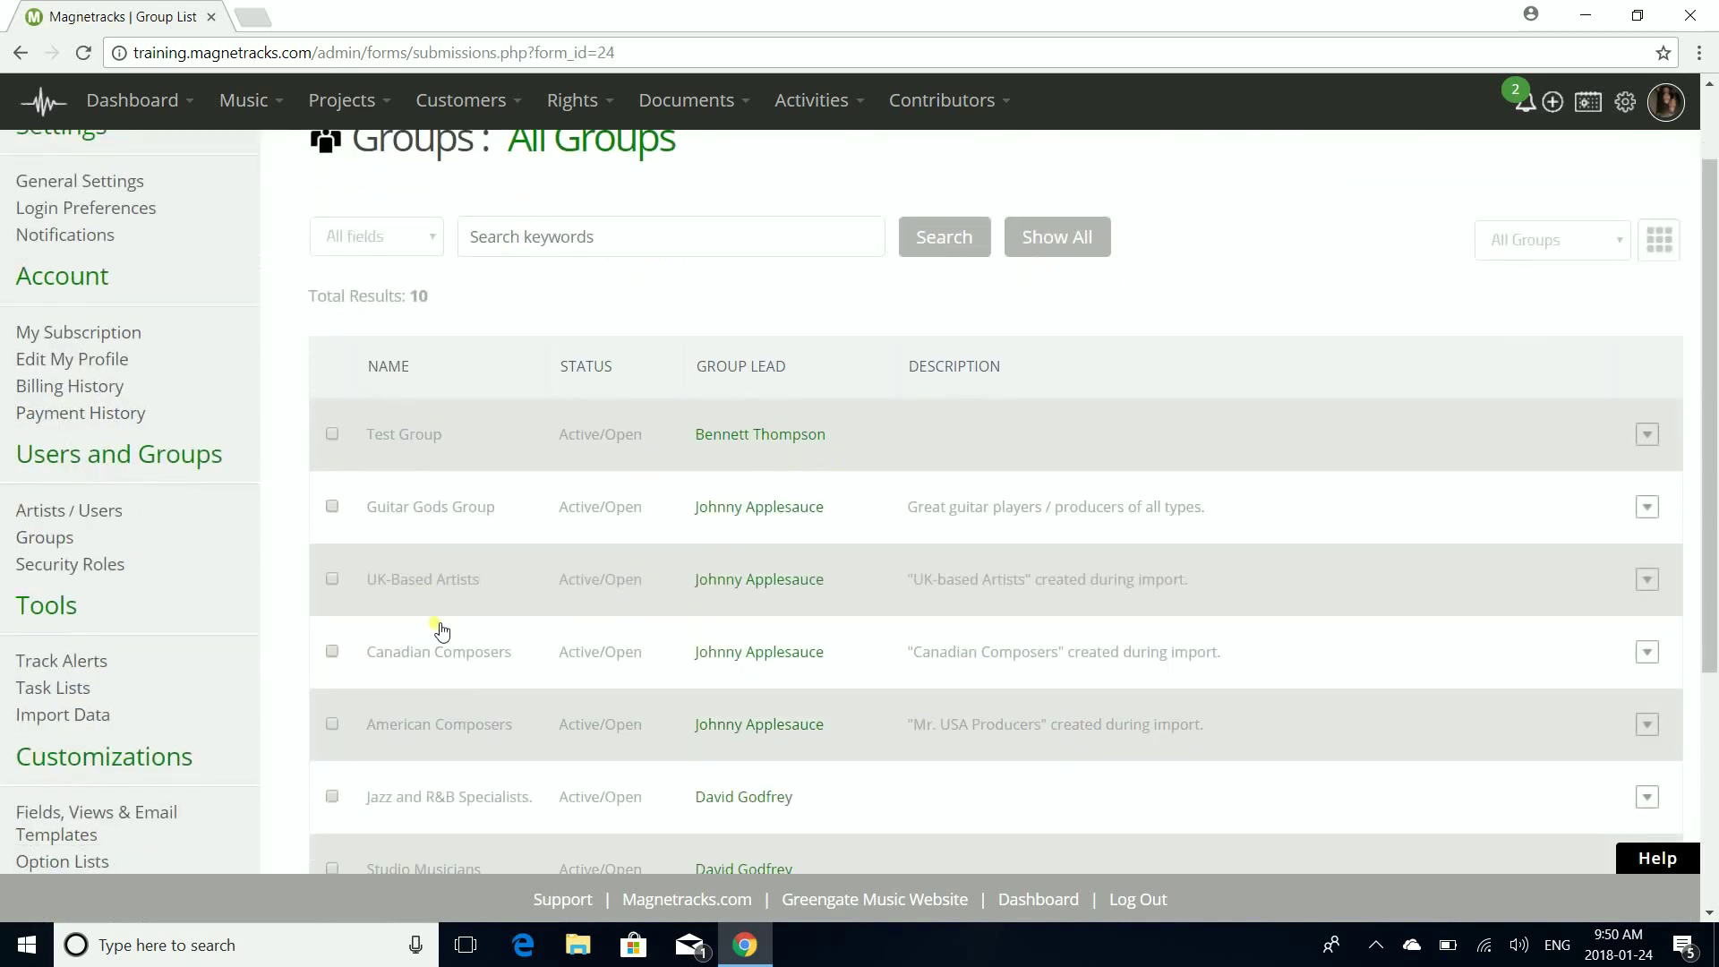
scroll(430, 601, down, 2)
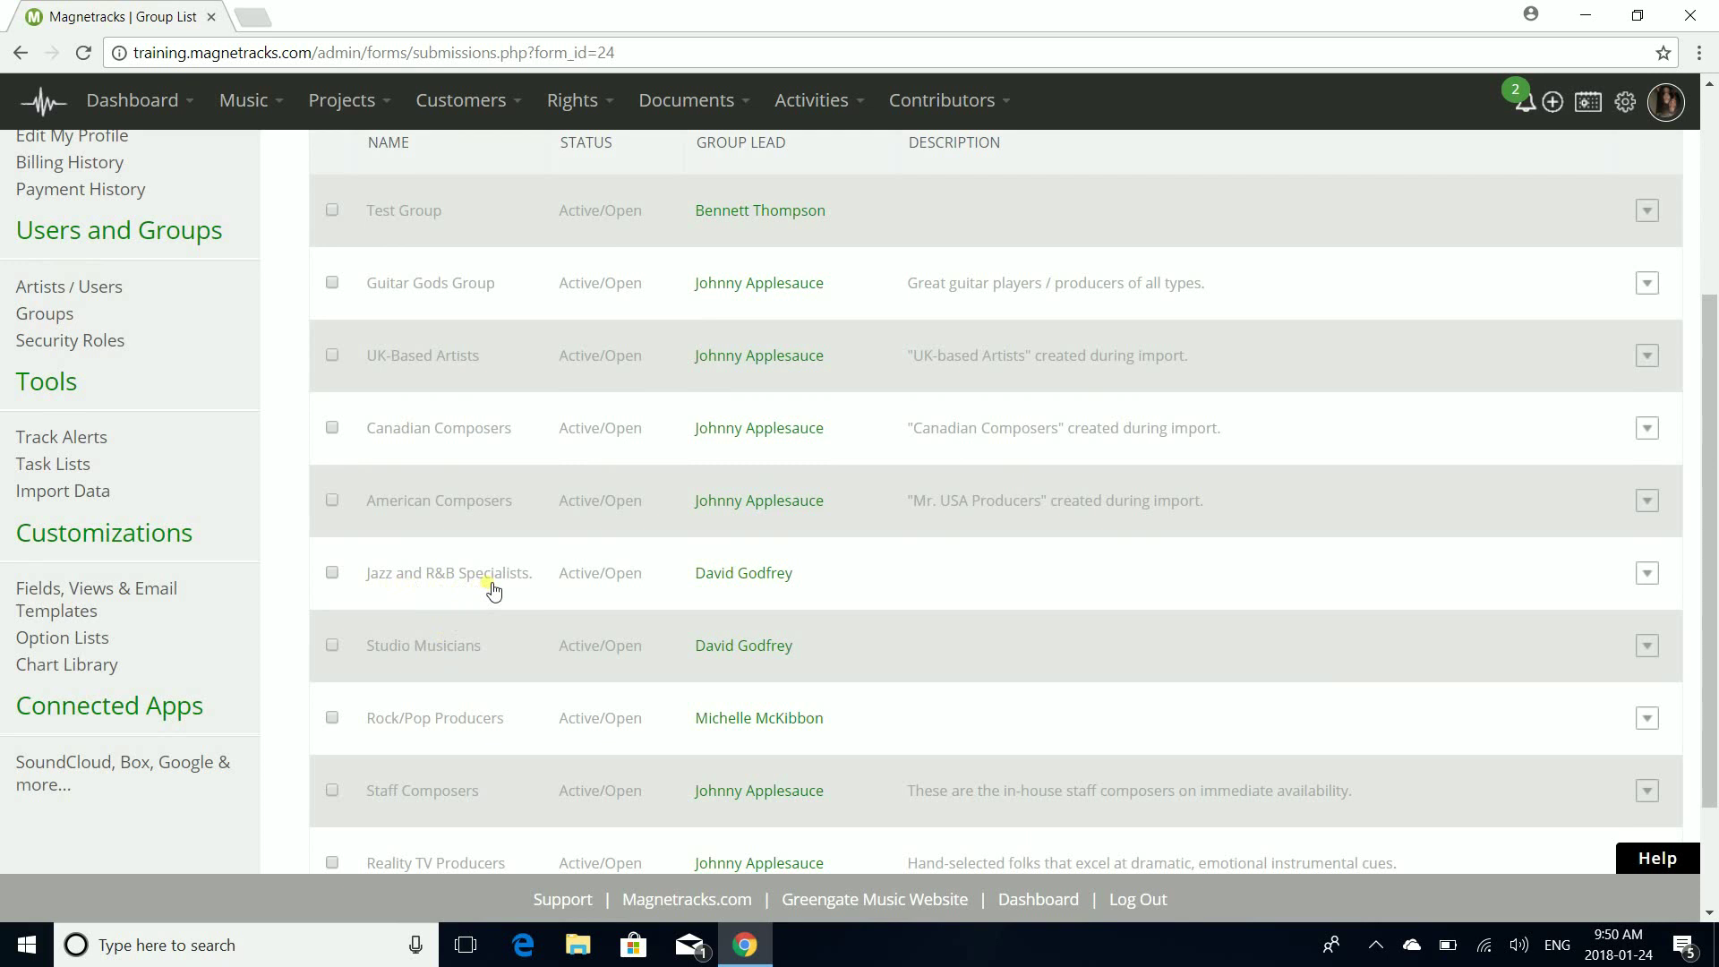
scroll(492, 591, down, 1)
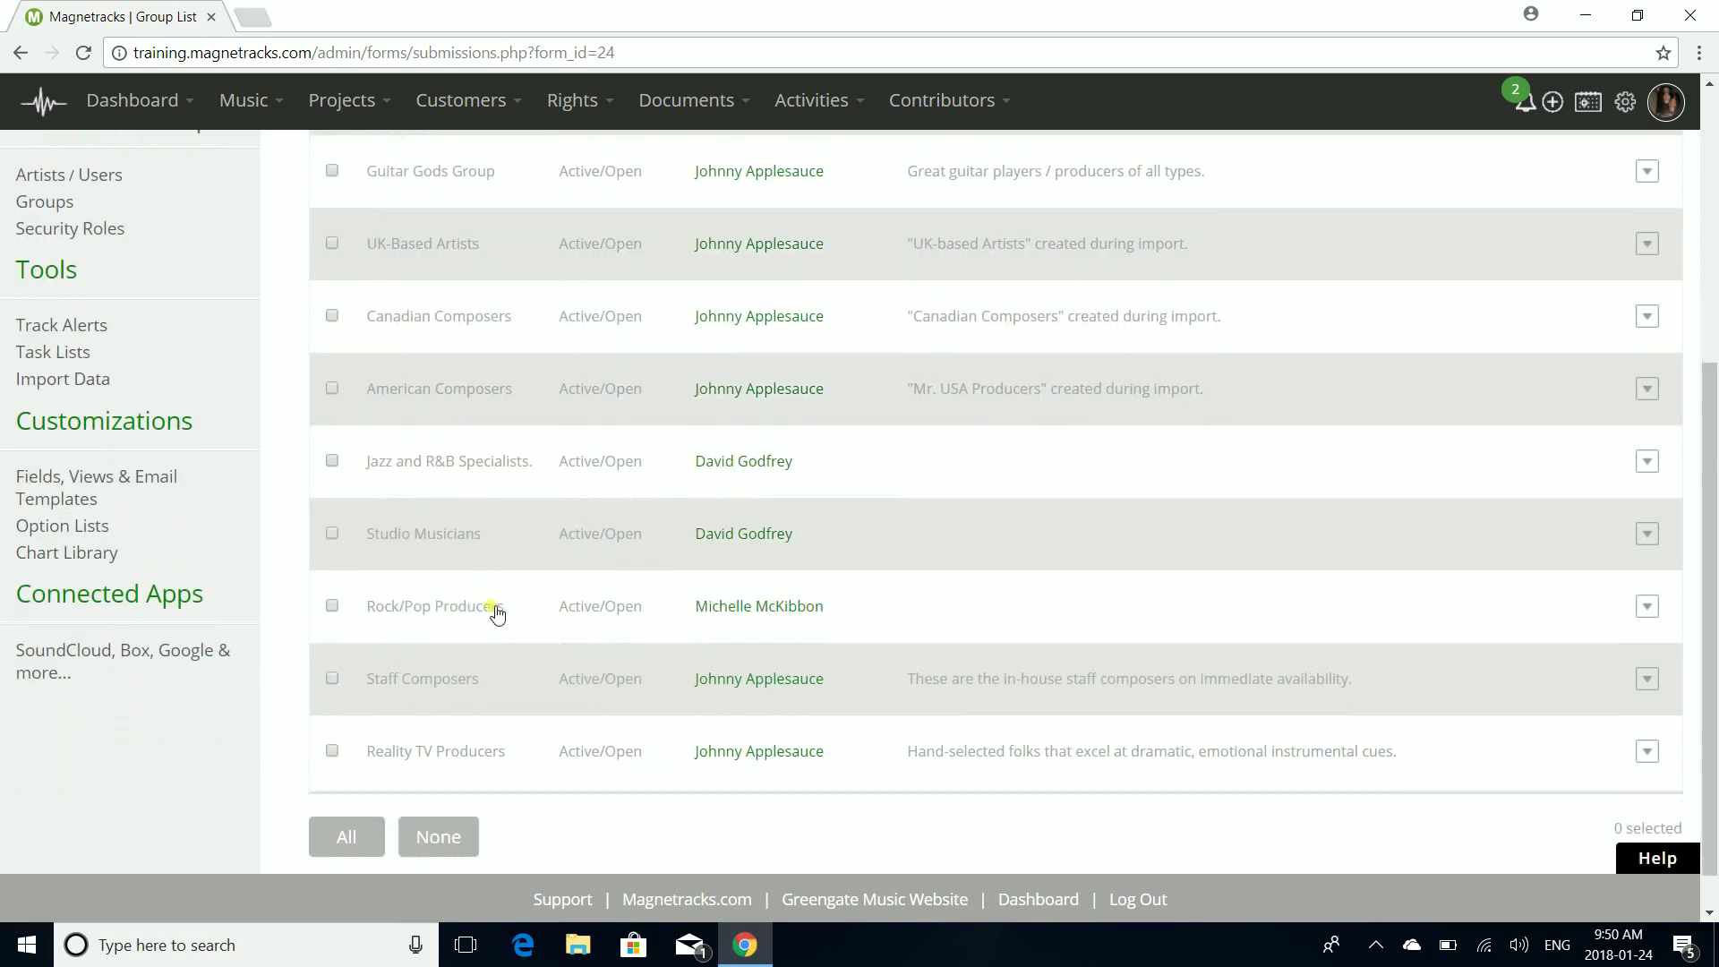
click(488, 760)
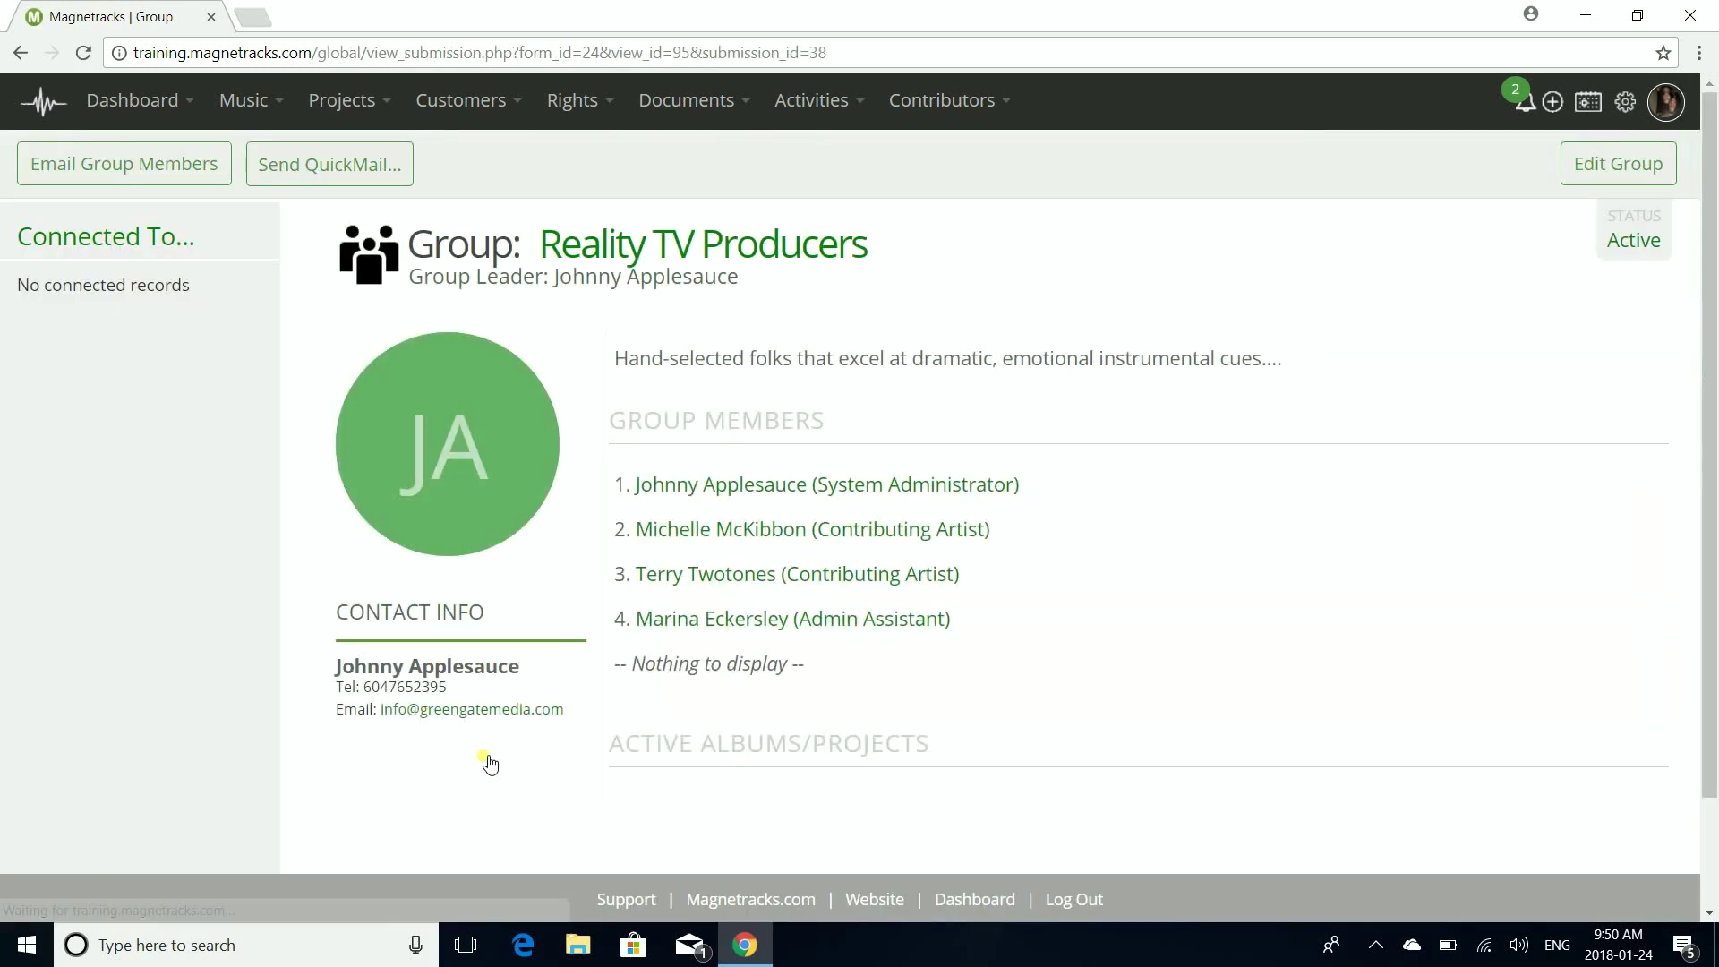
click(20, 54)
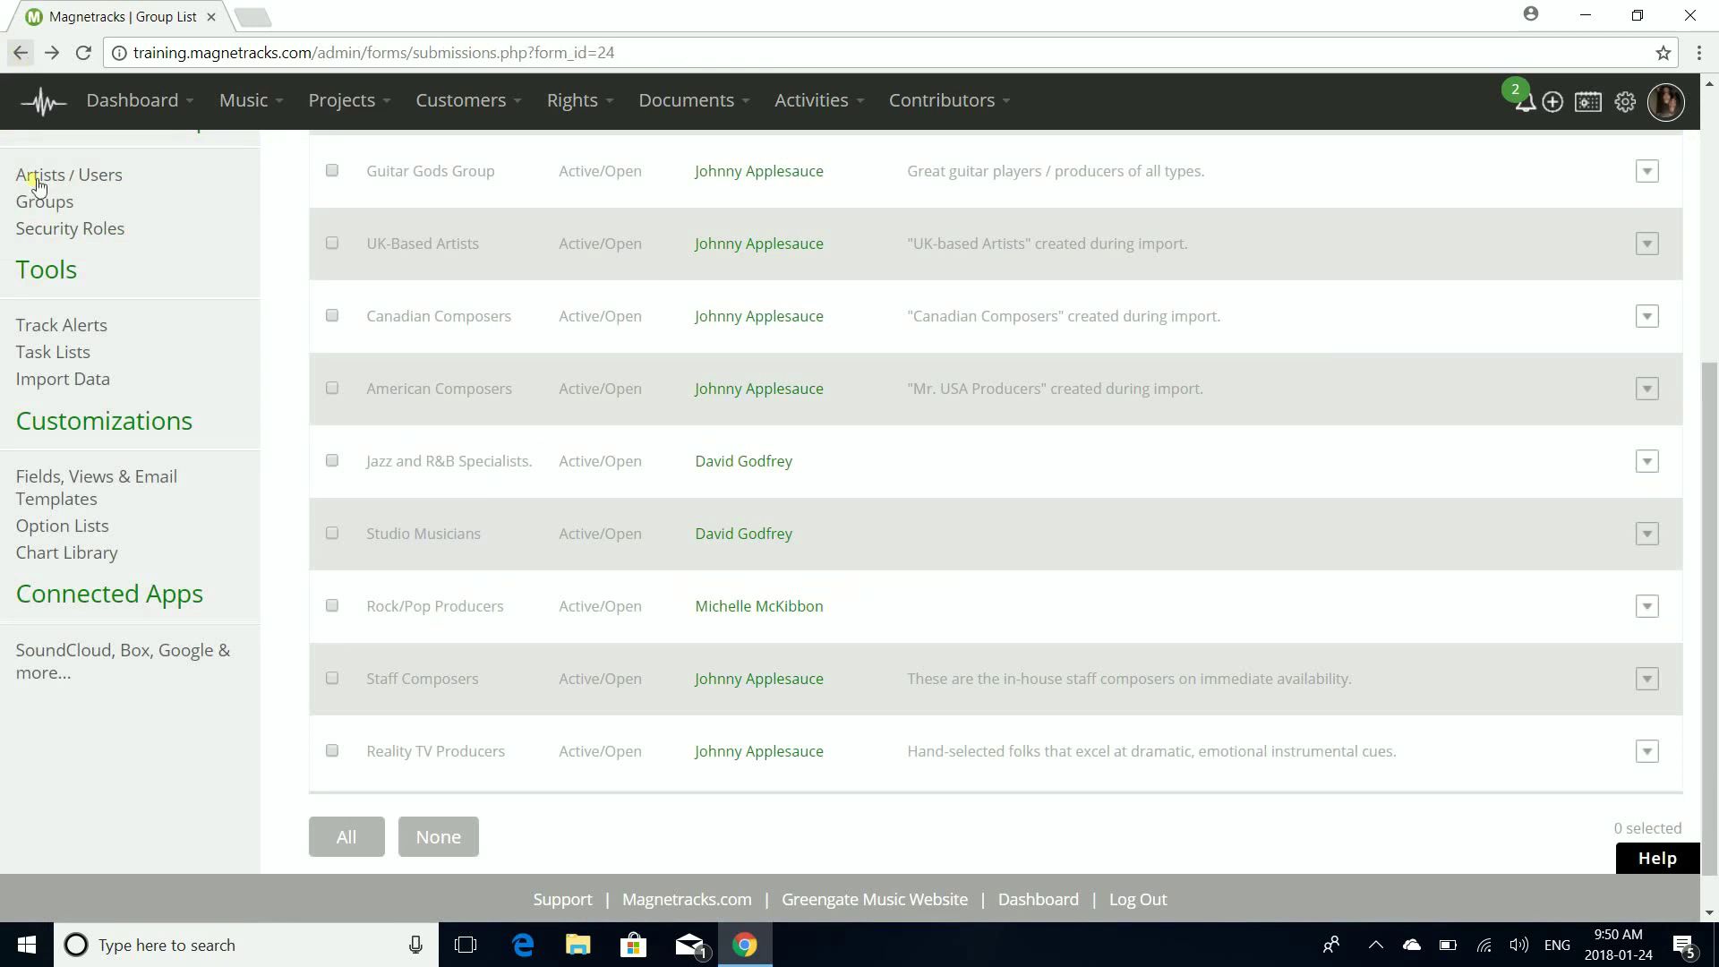
View the available task lists and open the list of all projects
click(68, 355)
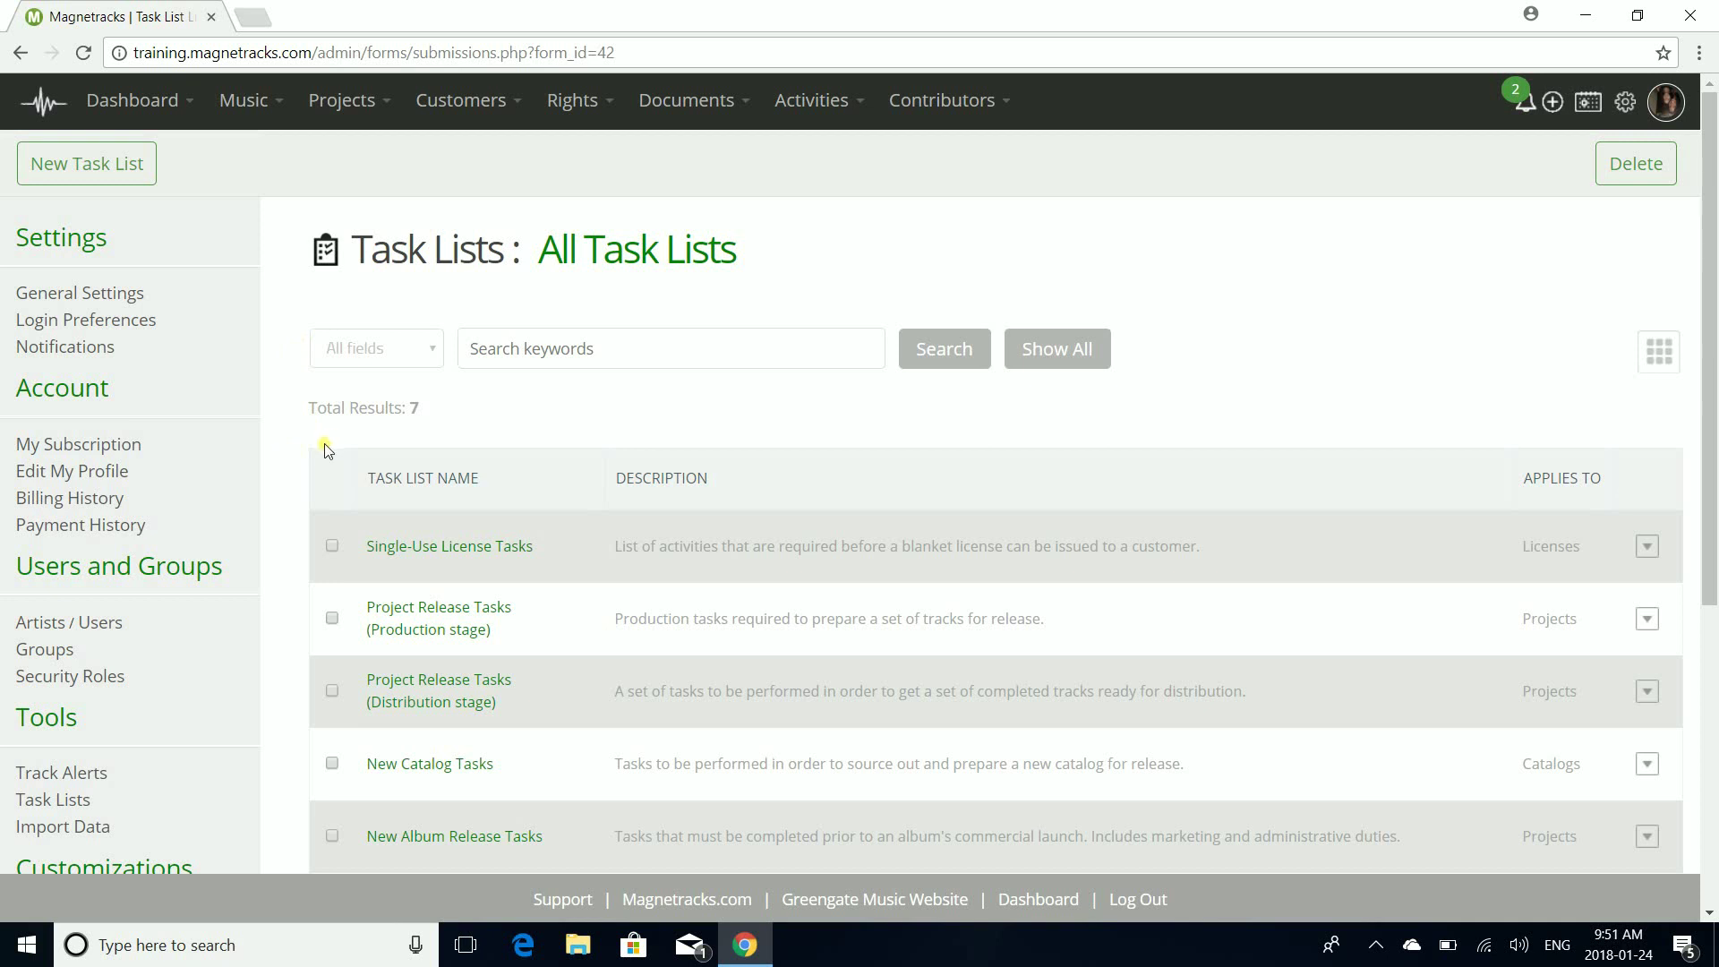
mouse_move(367, 121)
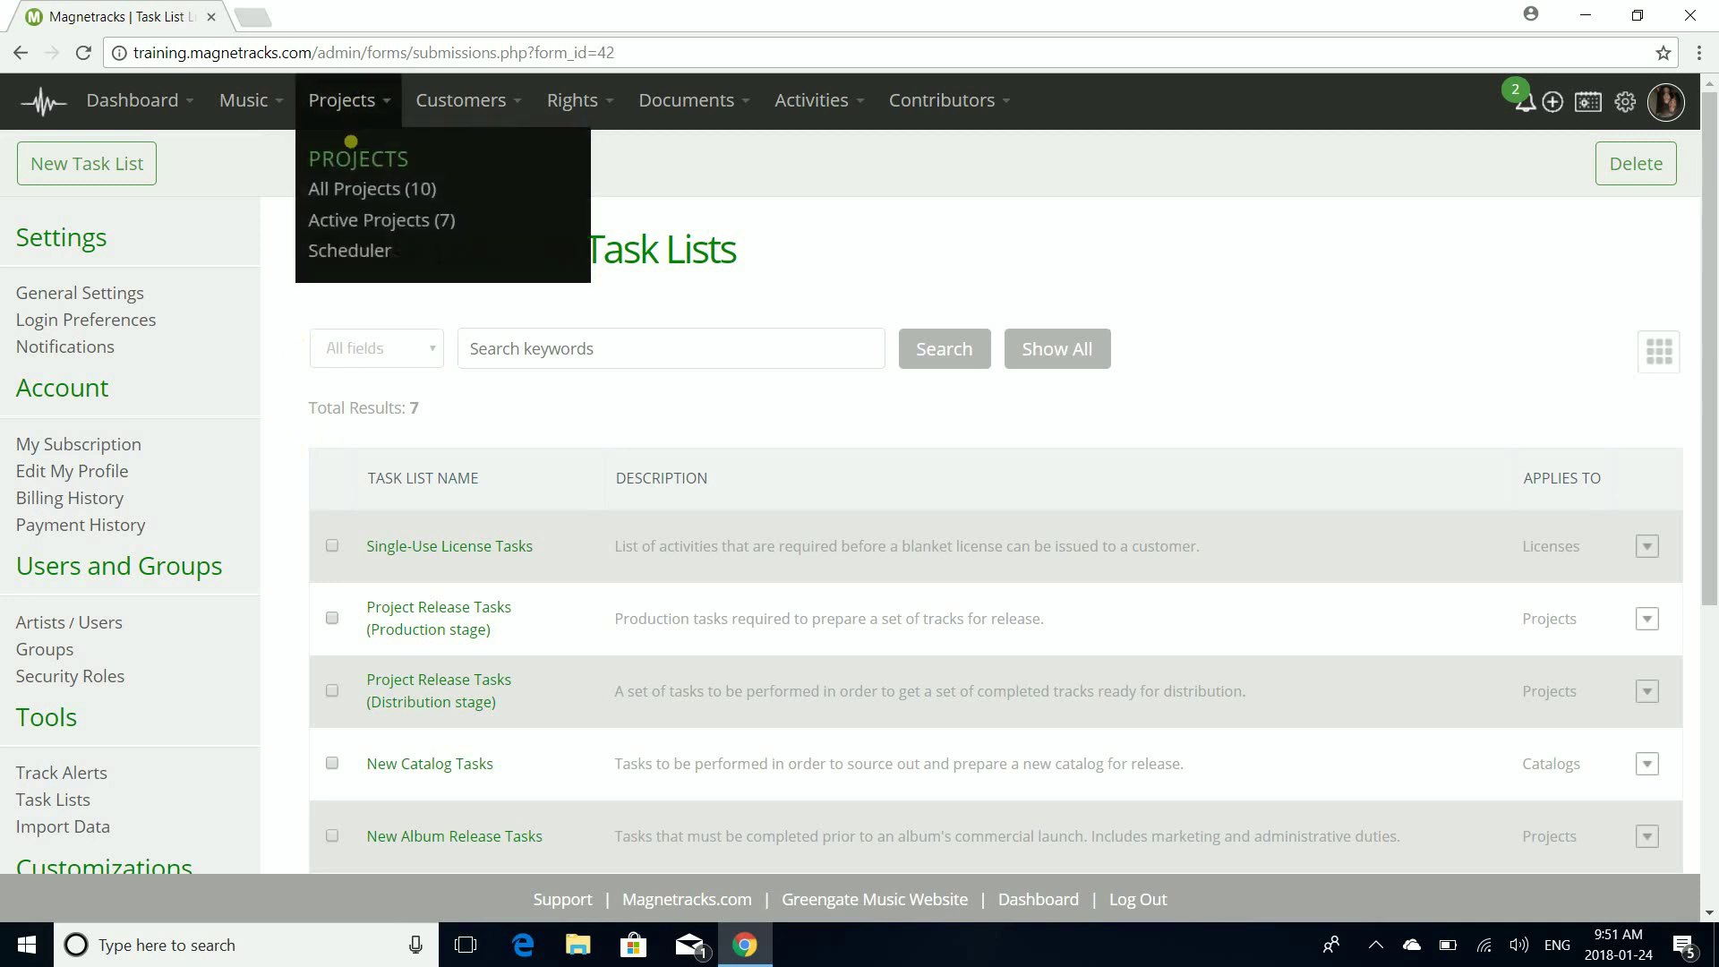
click(365, 186)
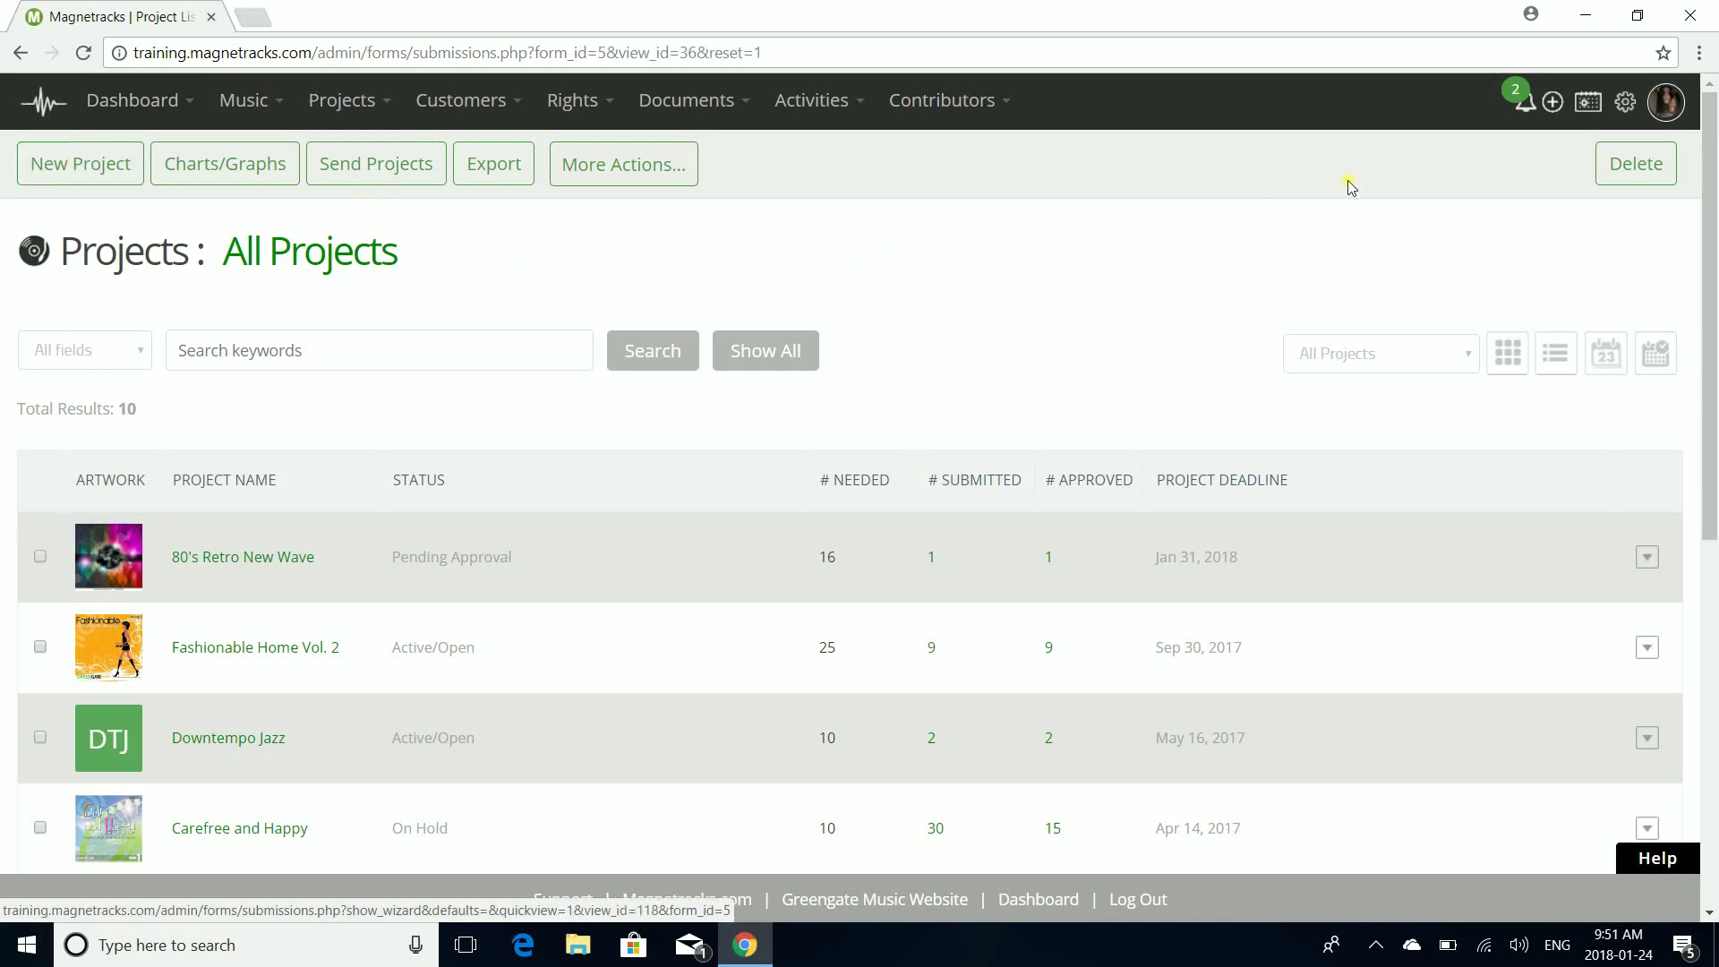
Start creating a new project with Dramatic Drums Vol. 1 as its template
click(1553, 103)
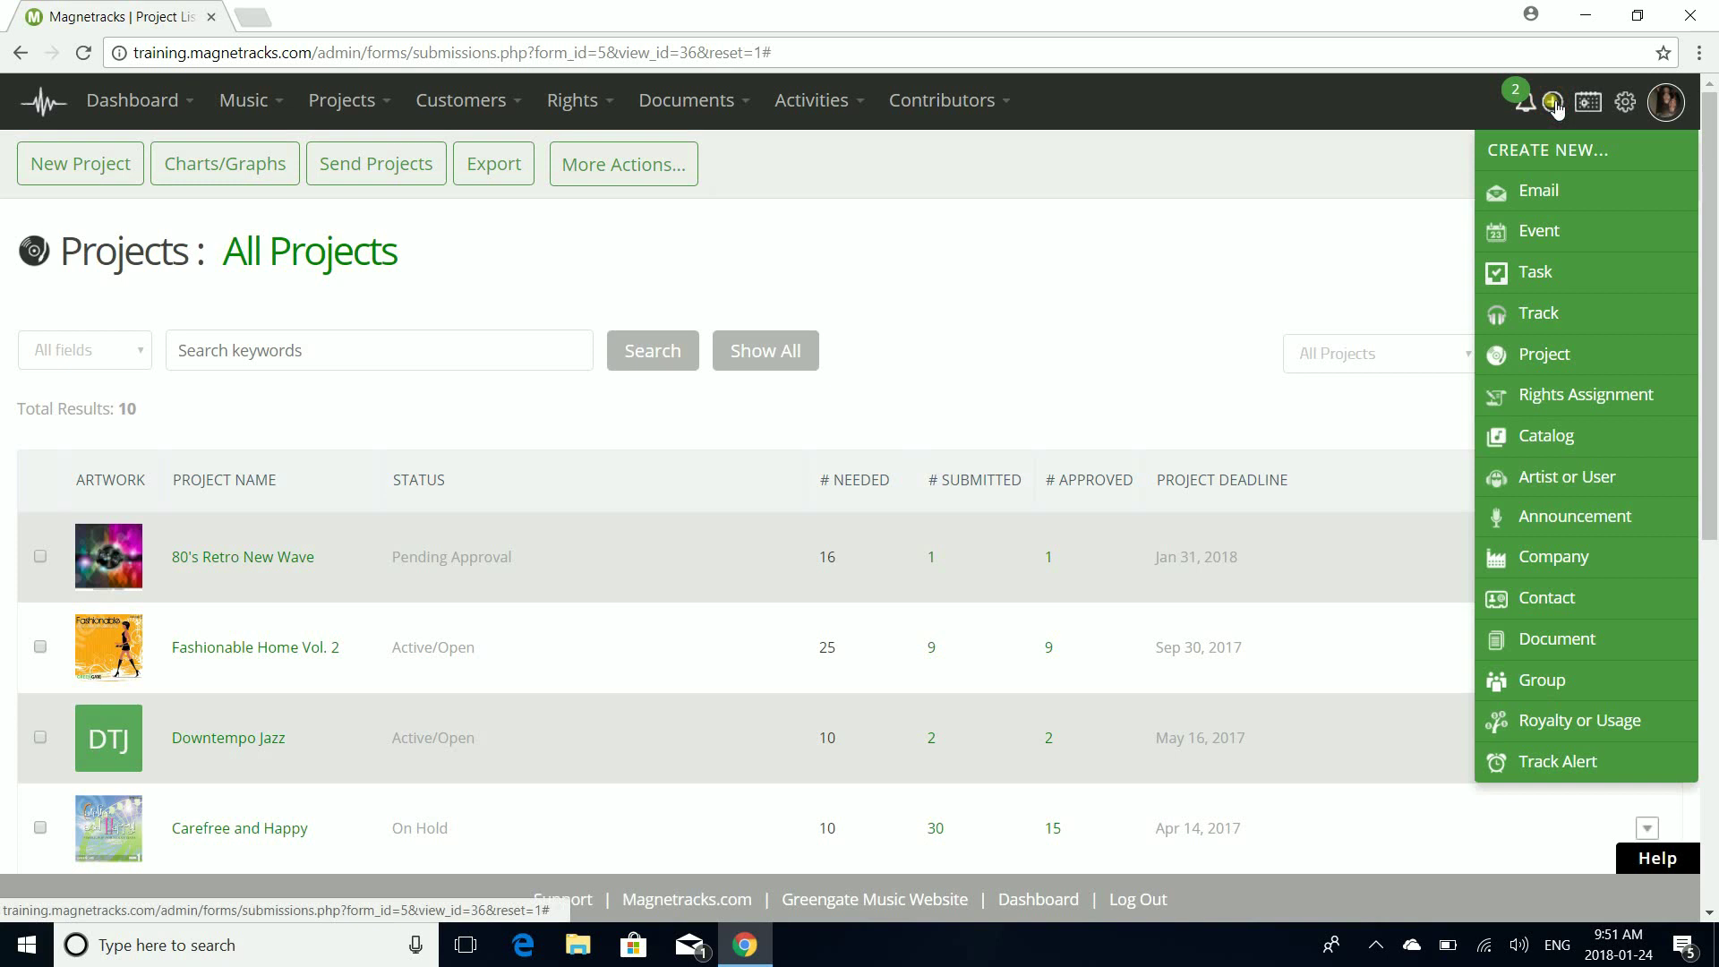
click(1548, 356)
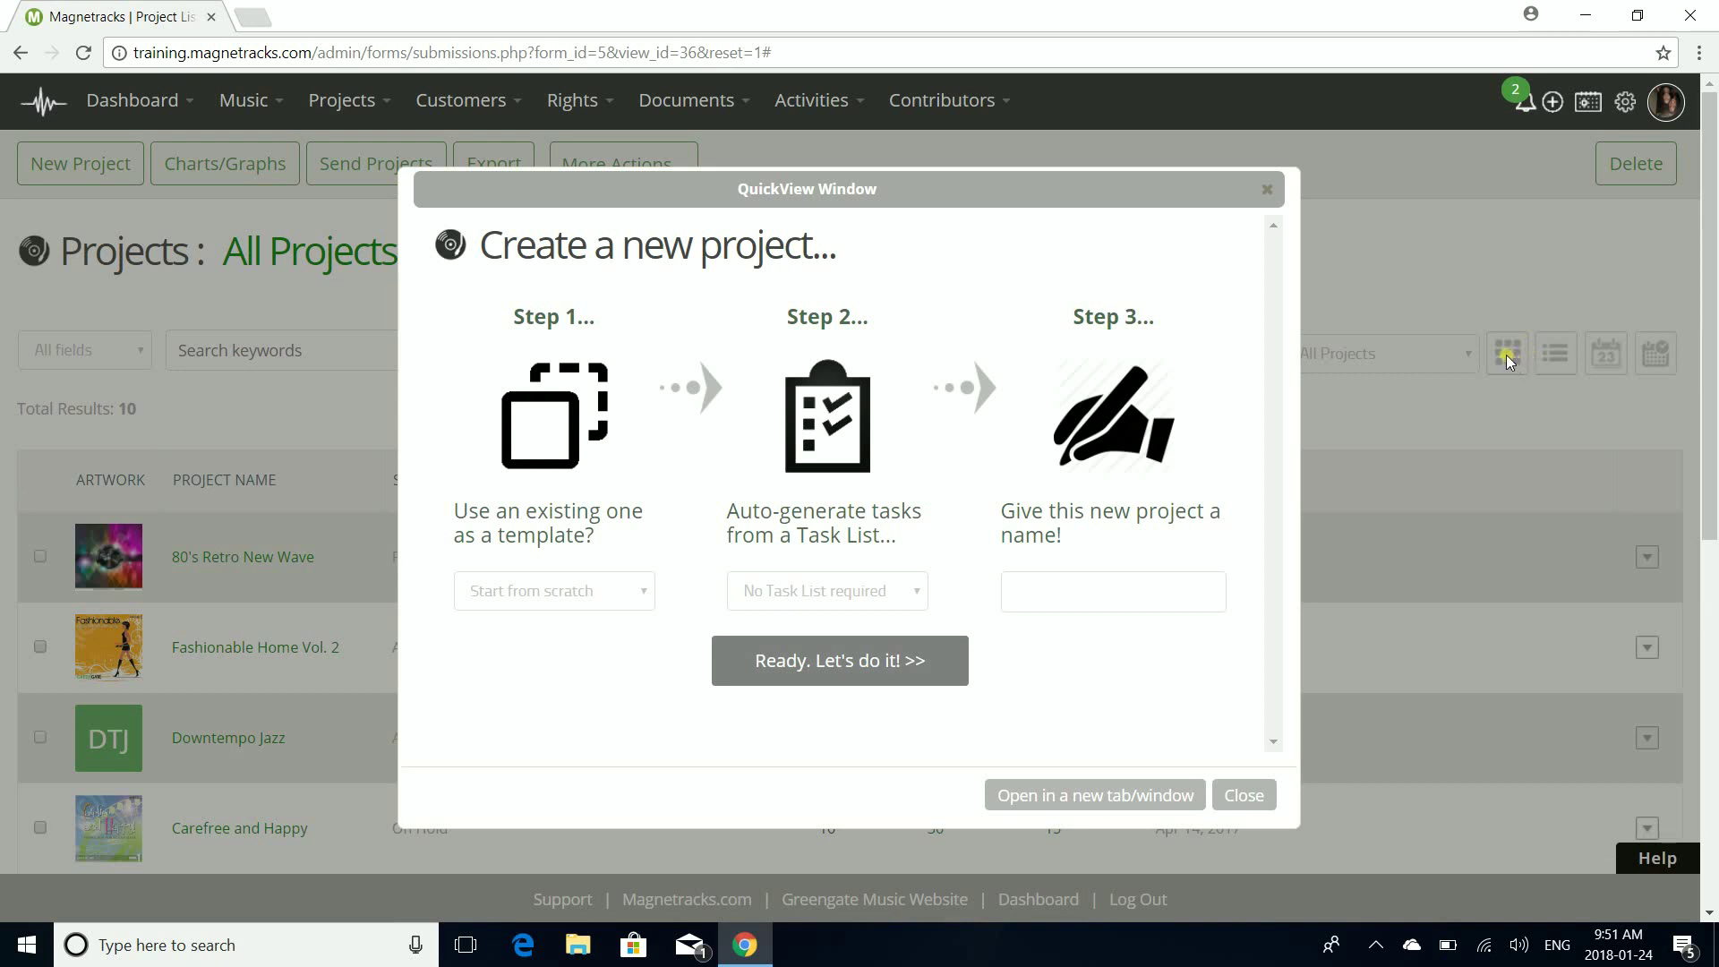
right_click(714, 528)
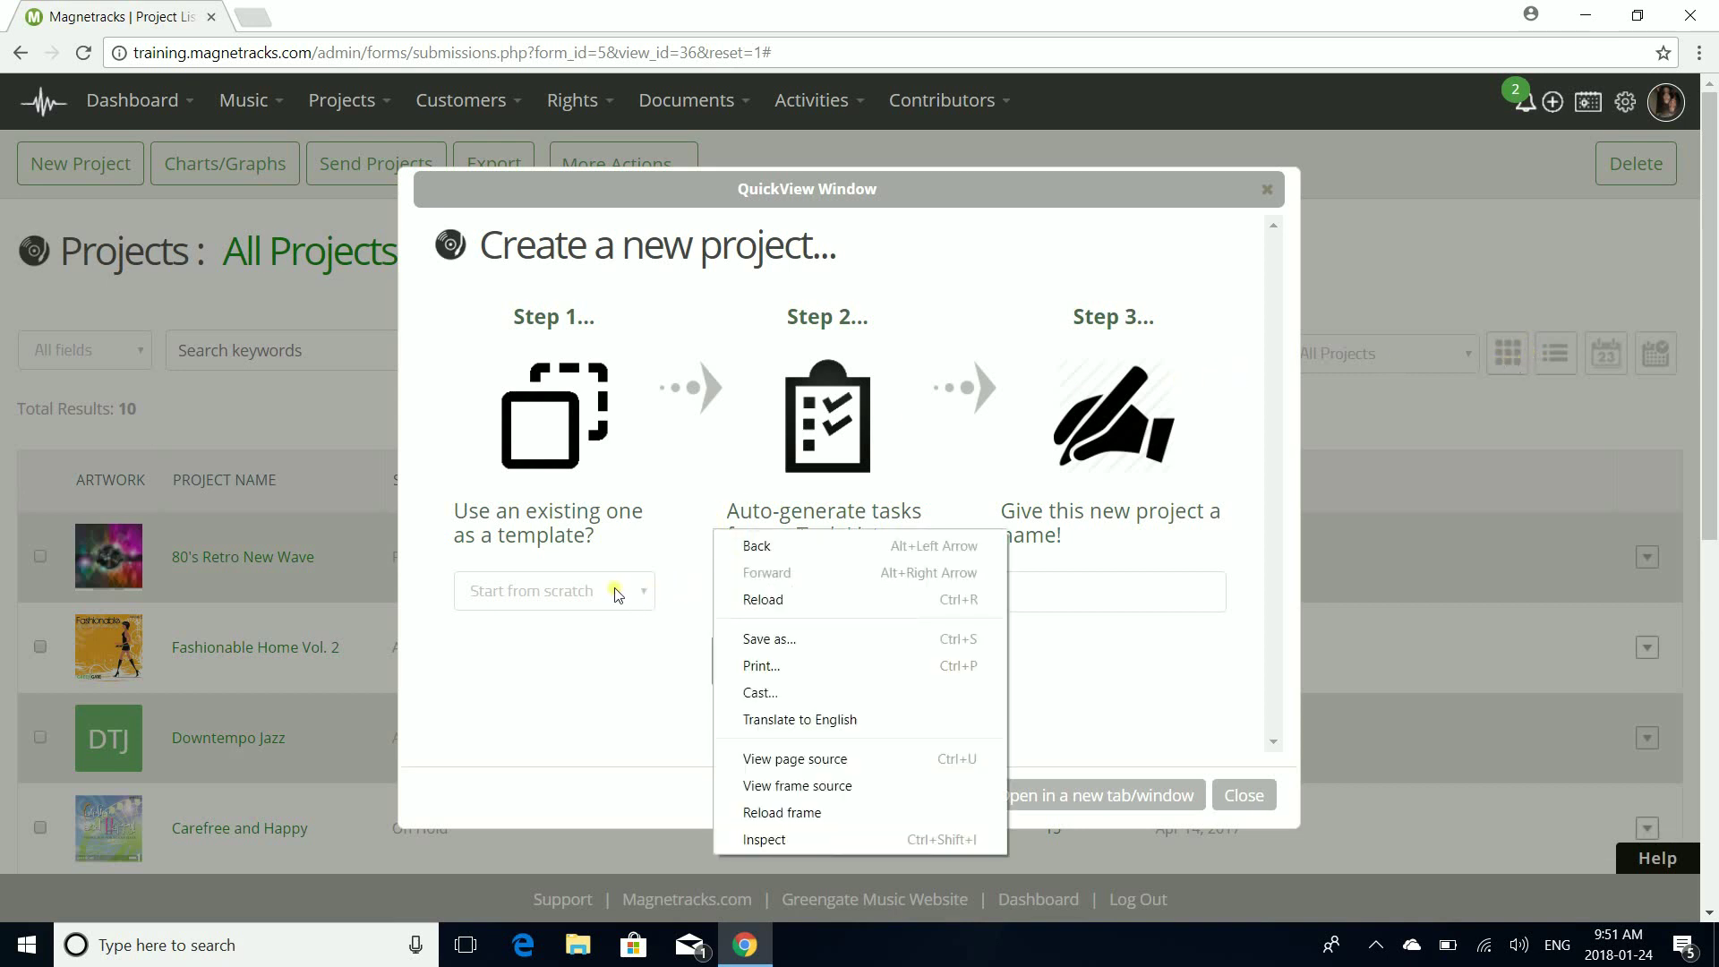
click(656, 555)
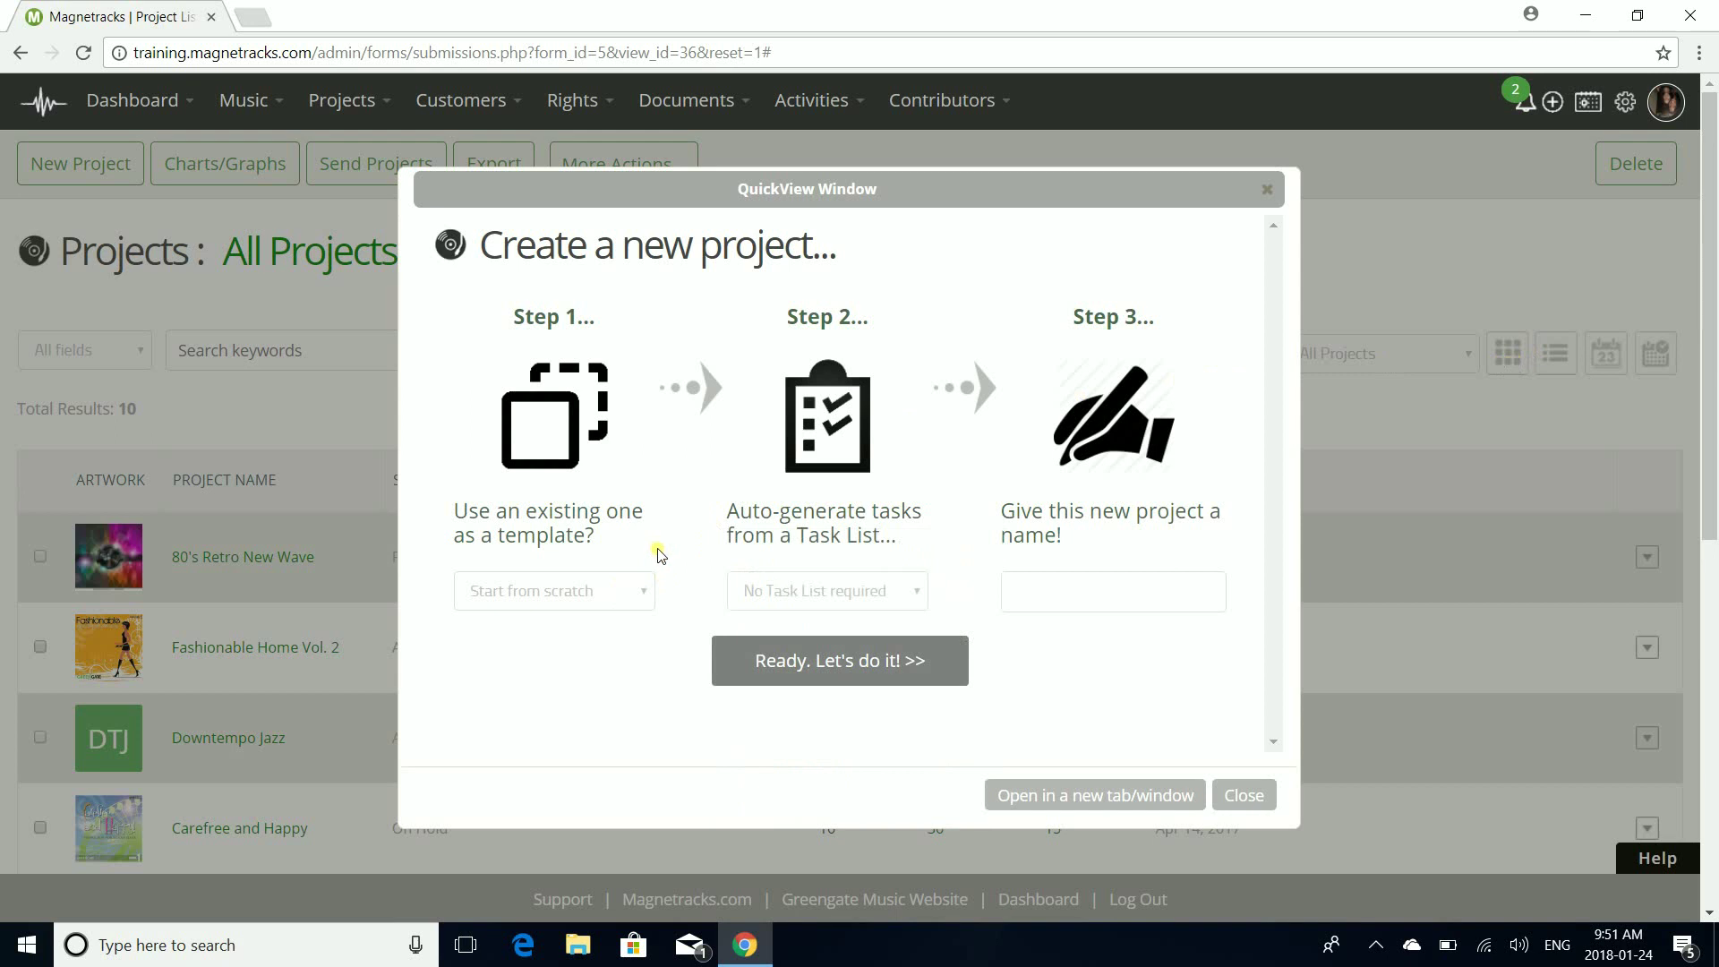
click(608, 598)
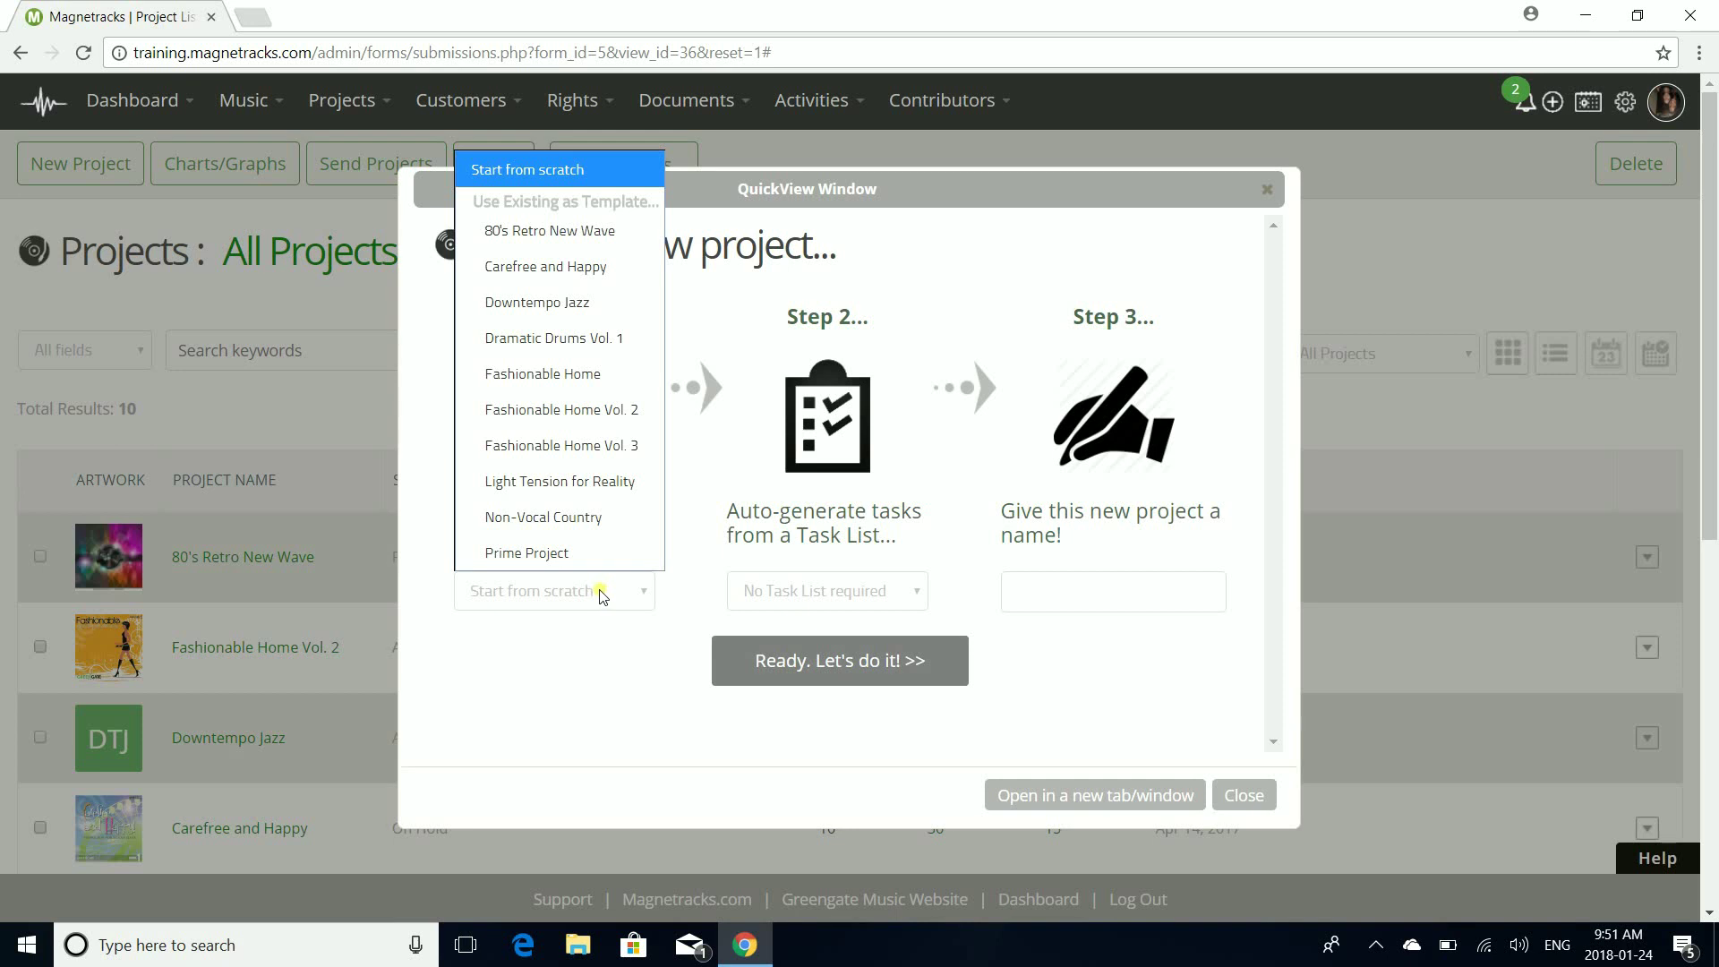
click(573, 345)
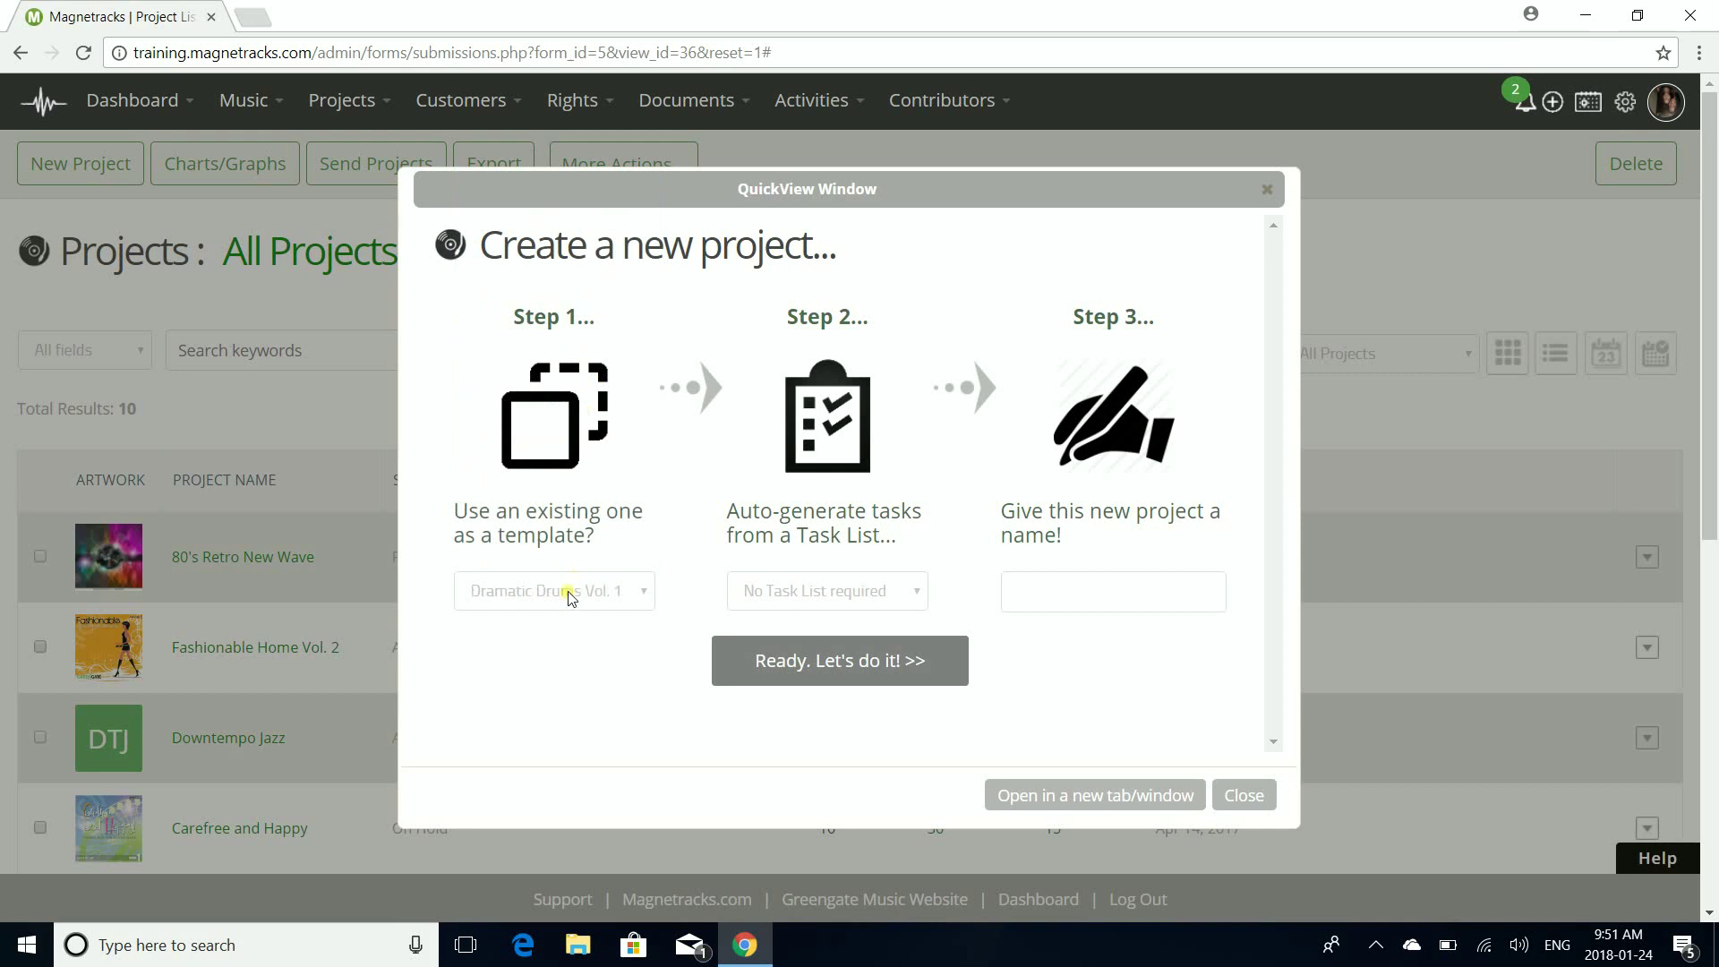
Choose the New Album Release Tasks list, name the project Dramatic Drums Vol. 2 and create it
click(884, 598)
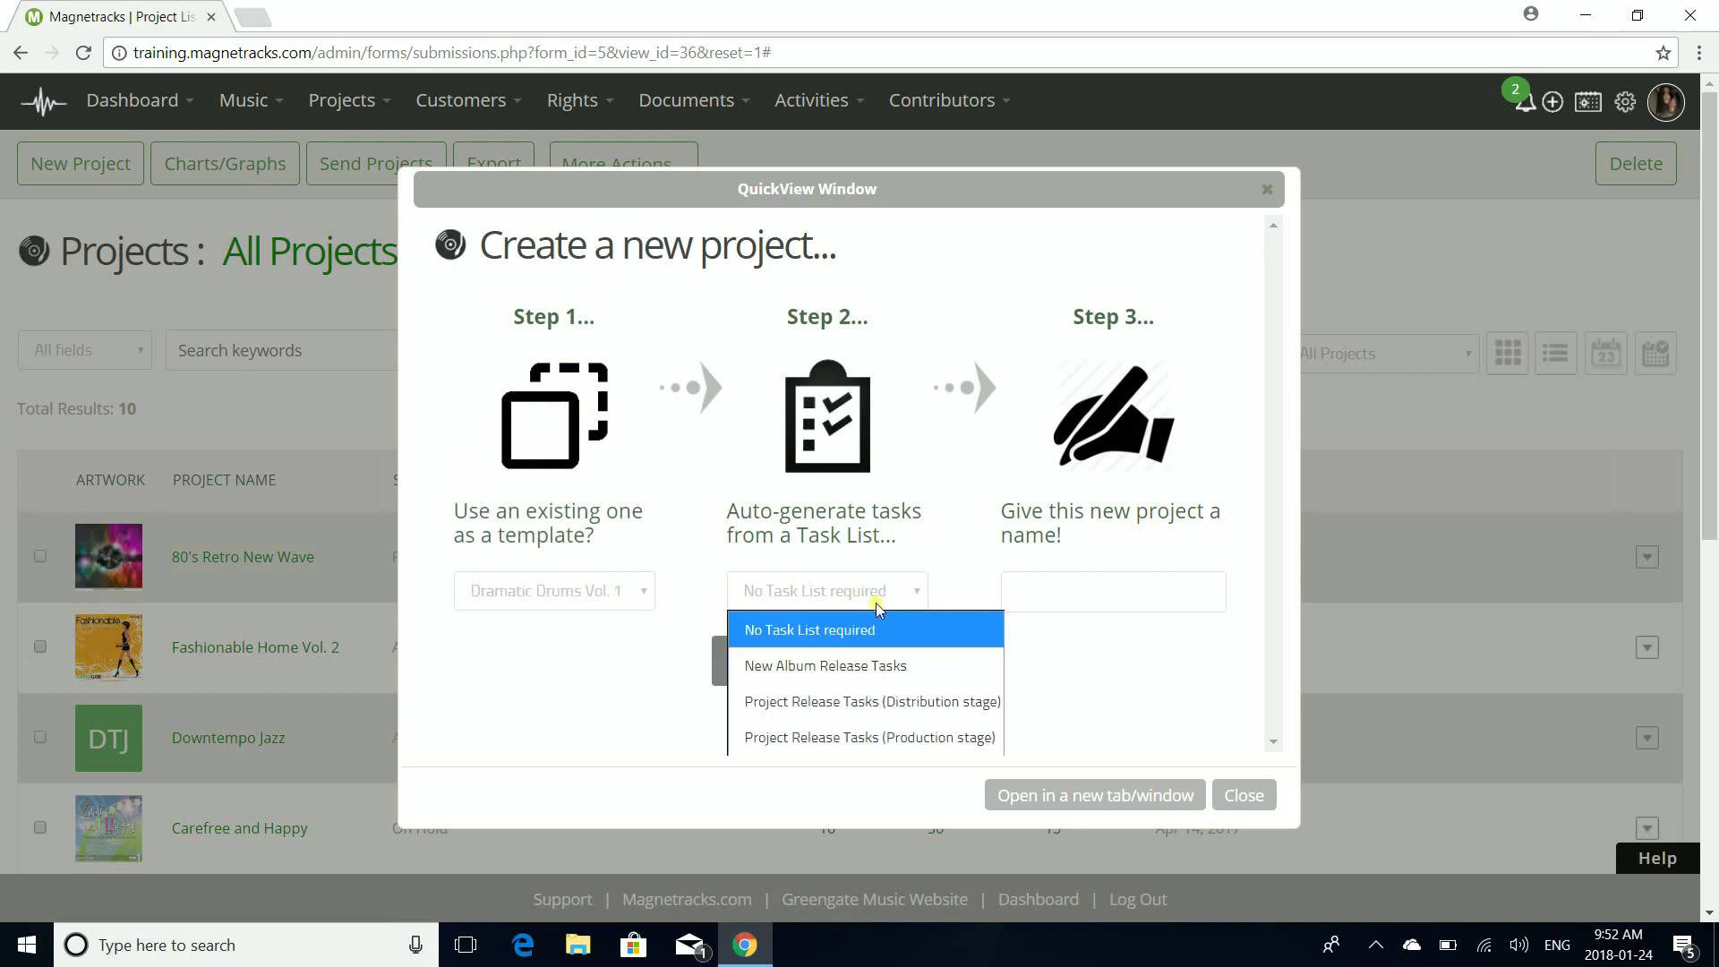
click(877, 667)
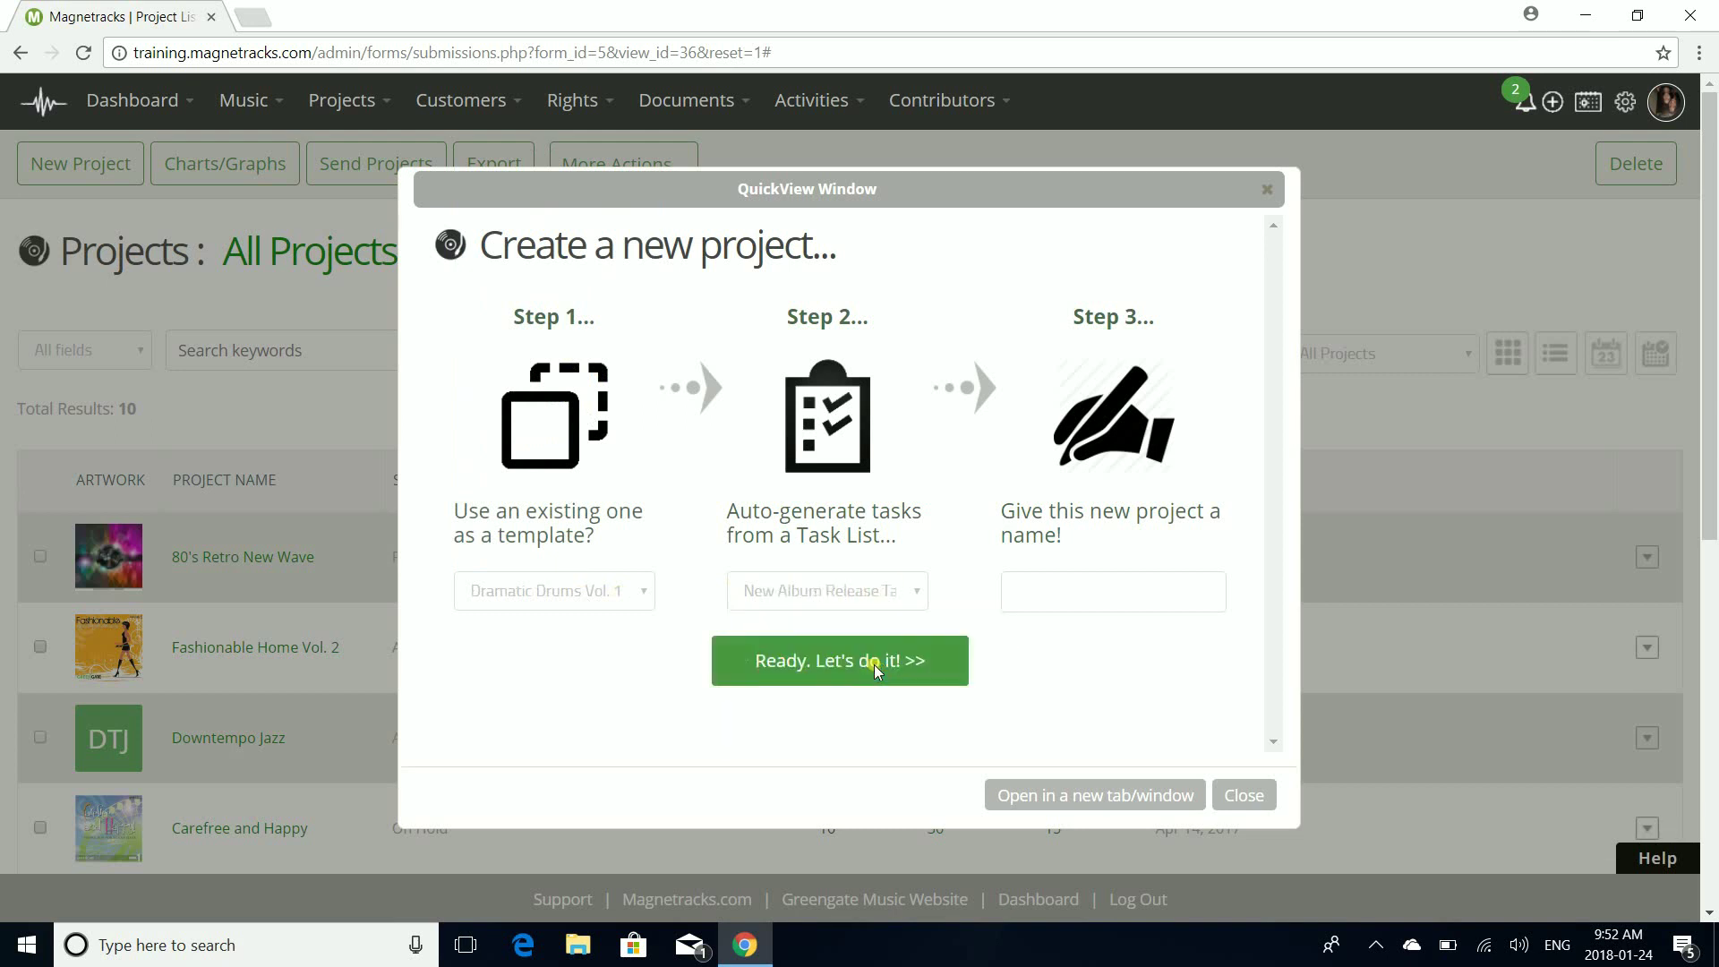
click(1111, 599)
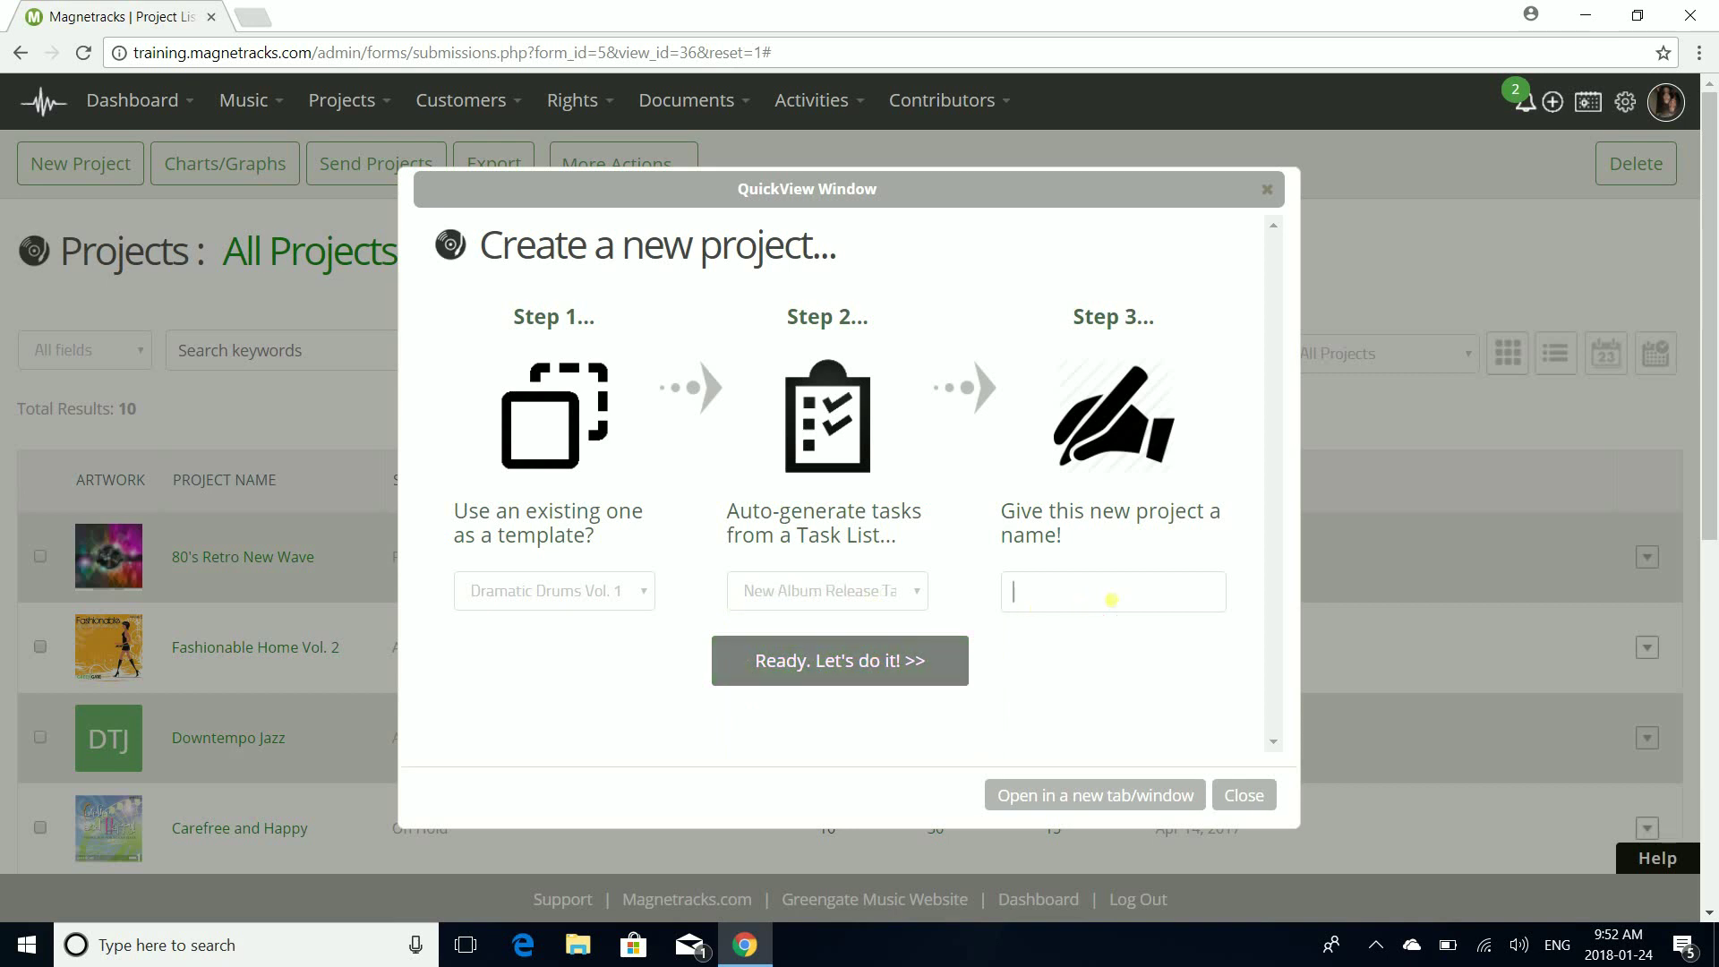
text(Dramatic Drums Vol. 2)
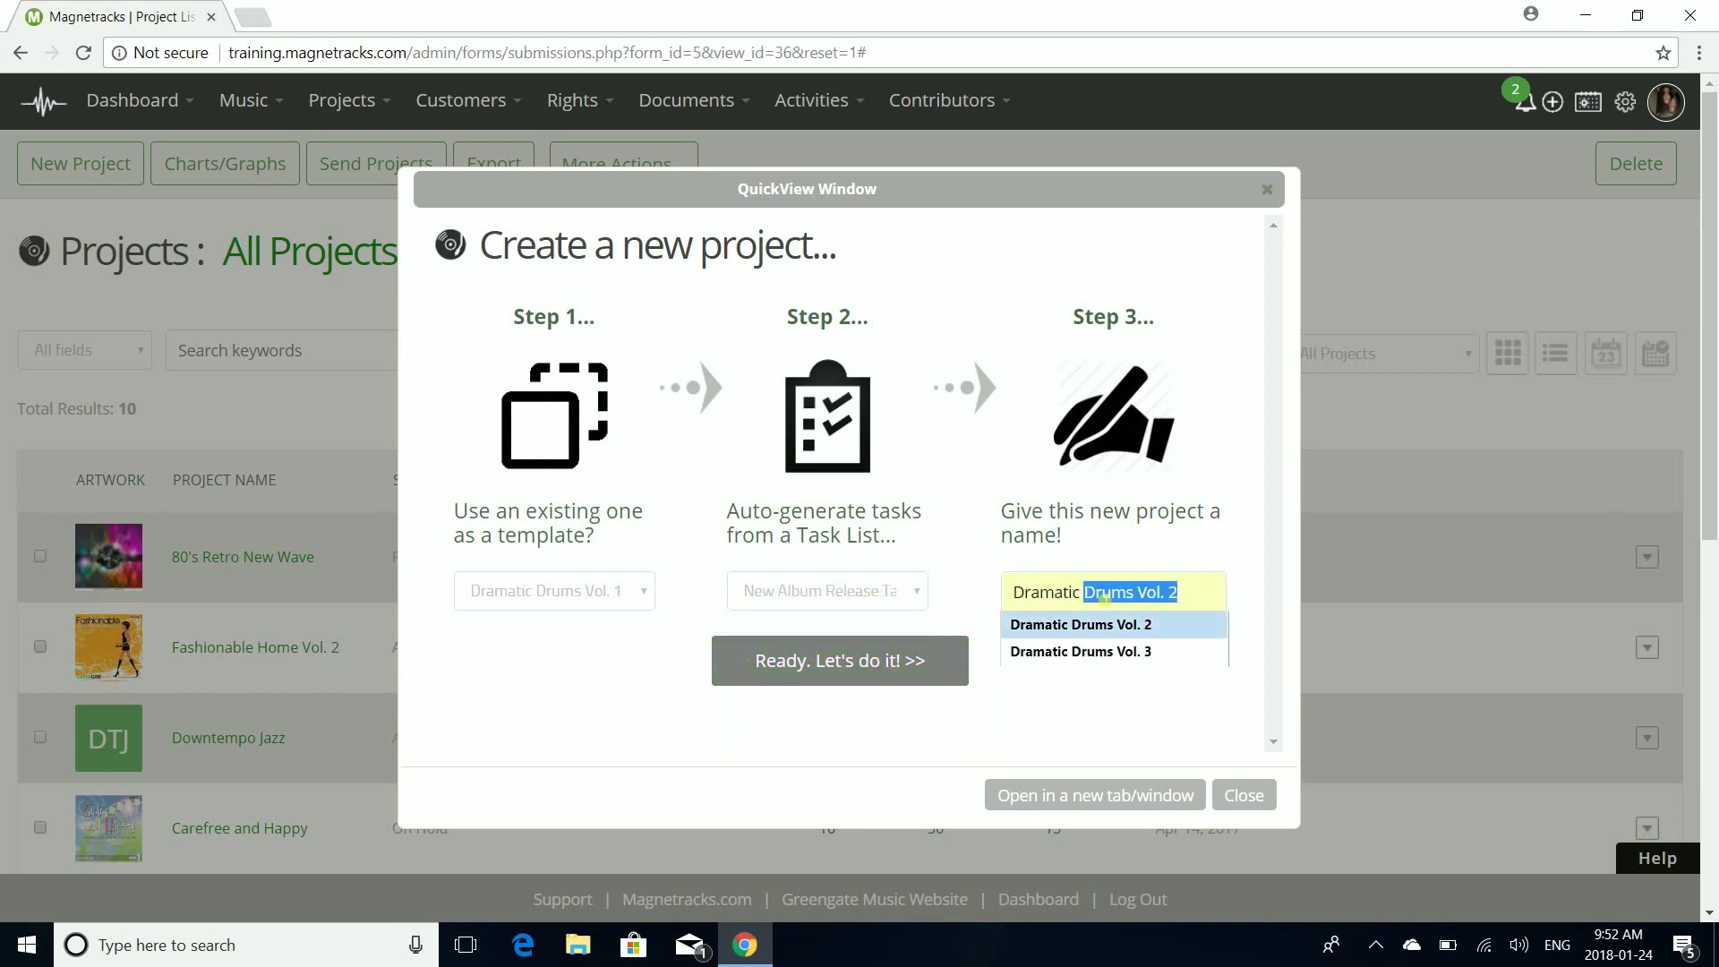
click(1092, 624)
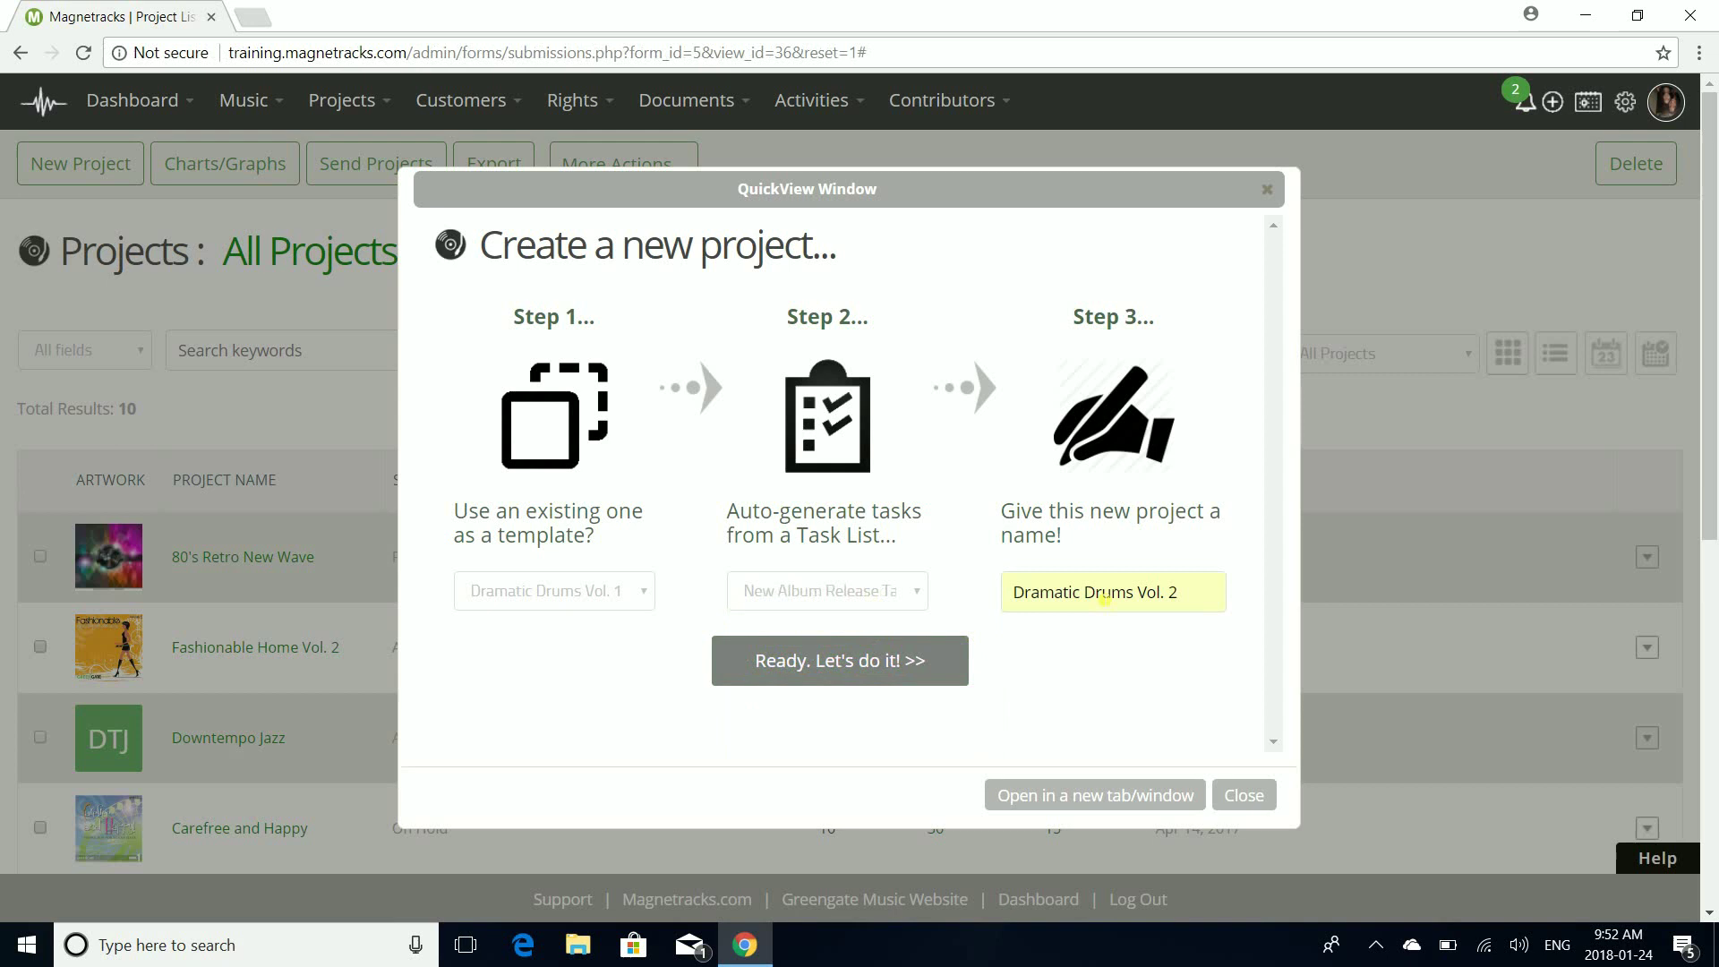
click(852, 663)
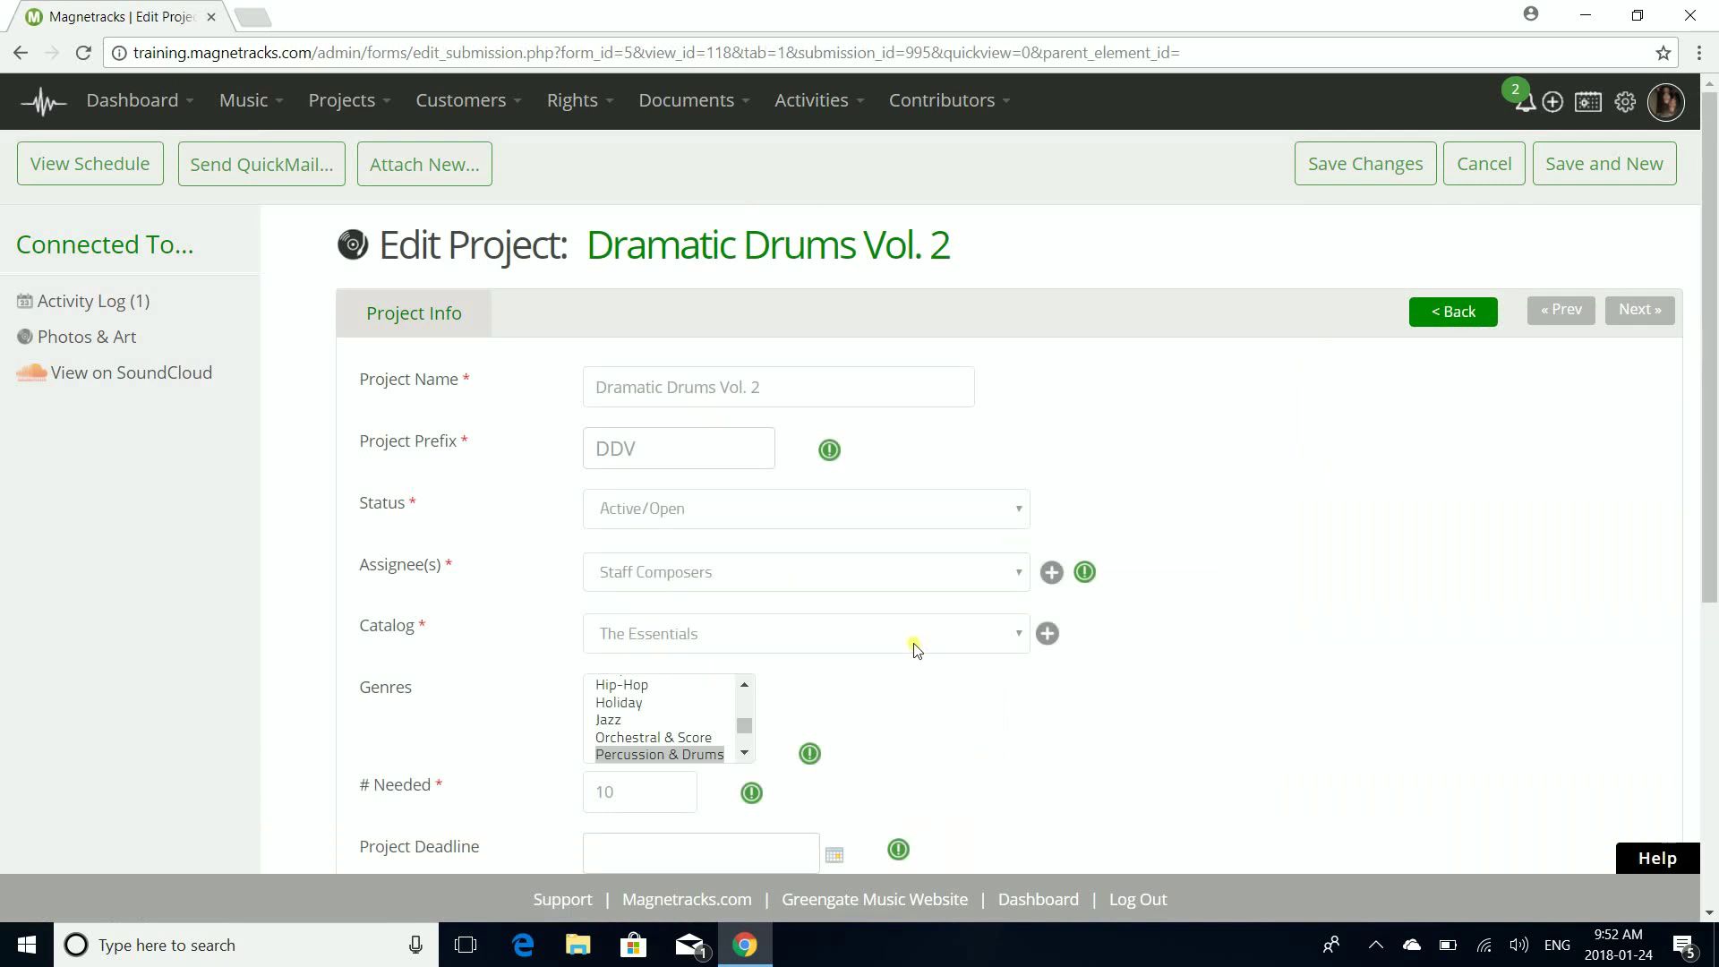
Assign the project to the Reality TV Producers group and set the number needed to 15
click(763, 581)
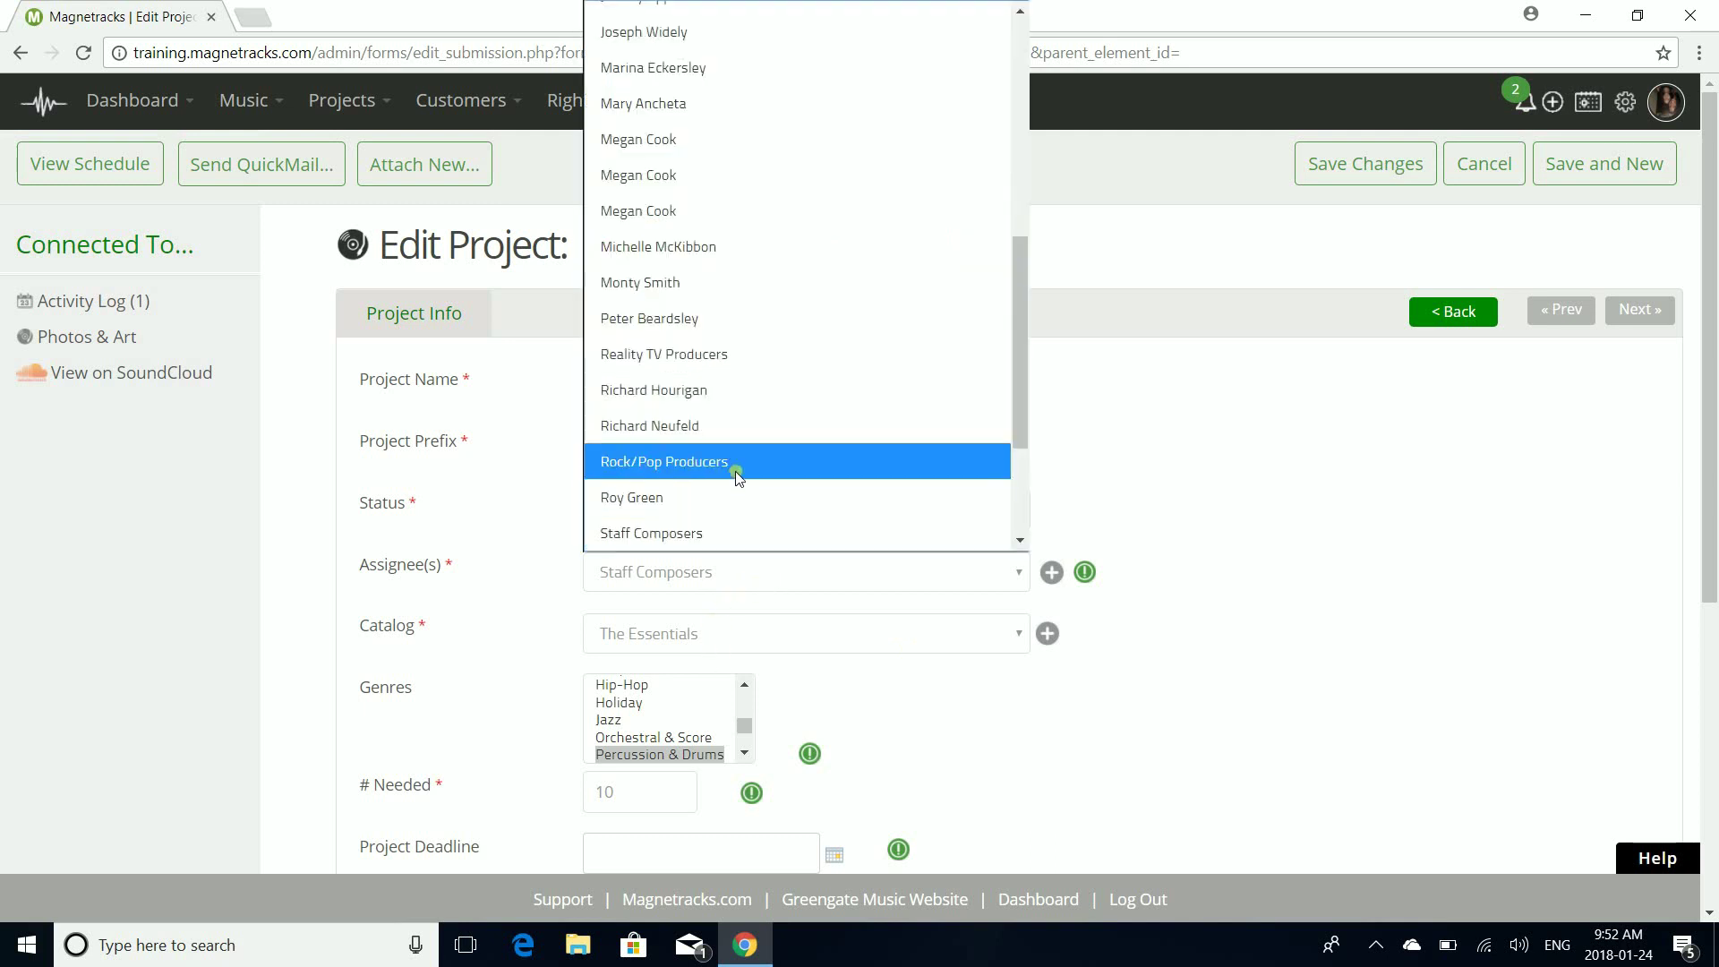
click(739, 352)
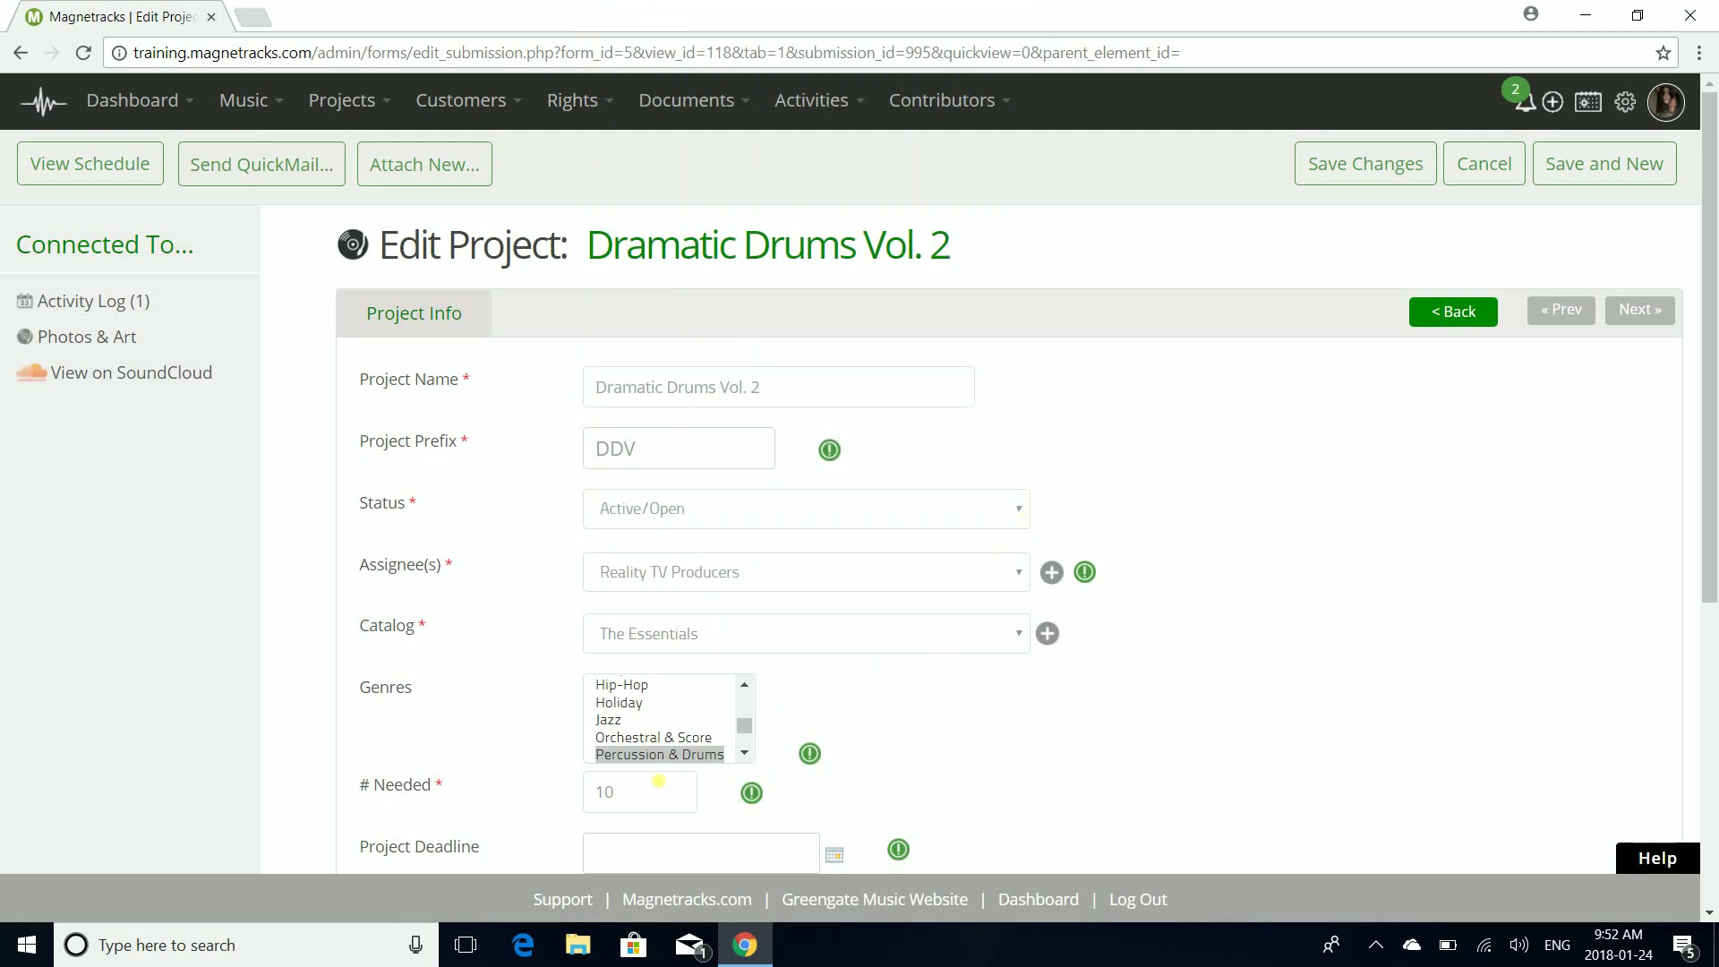
drag(655, 799, 565, 796)
text(15)
click(1034, 750)
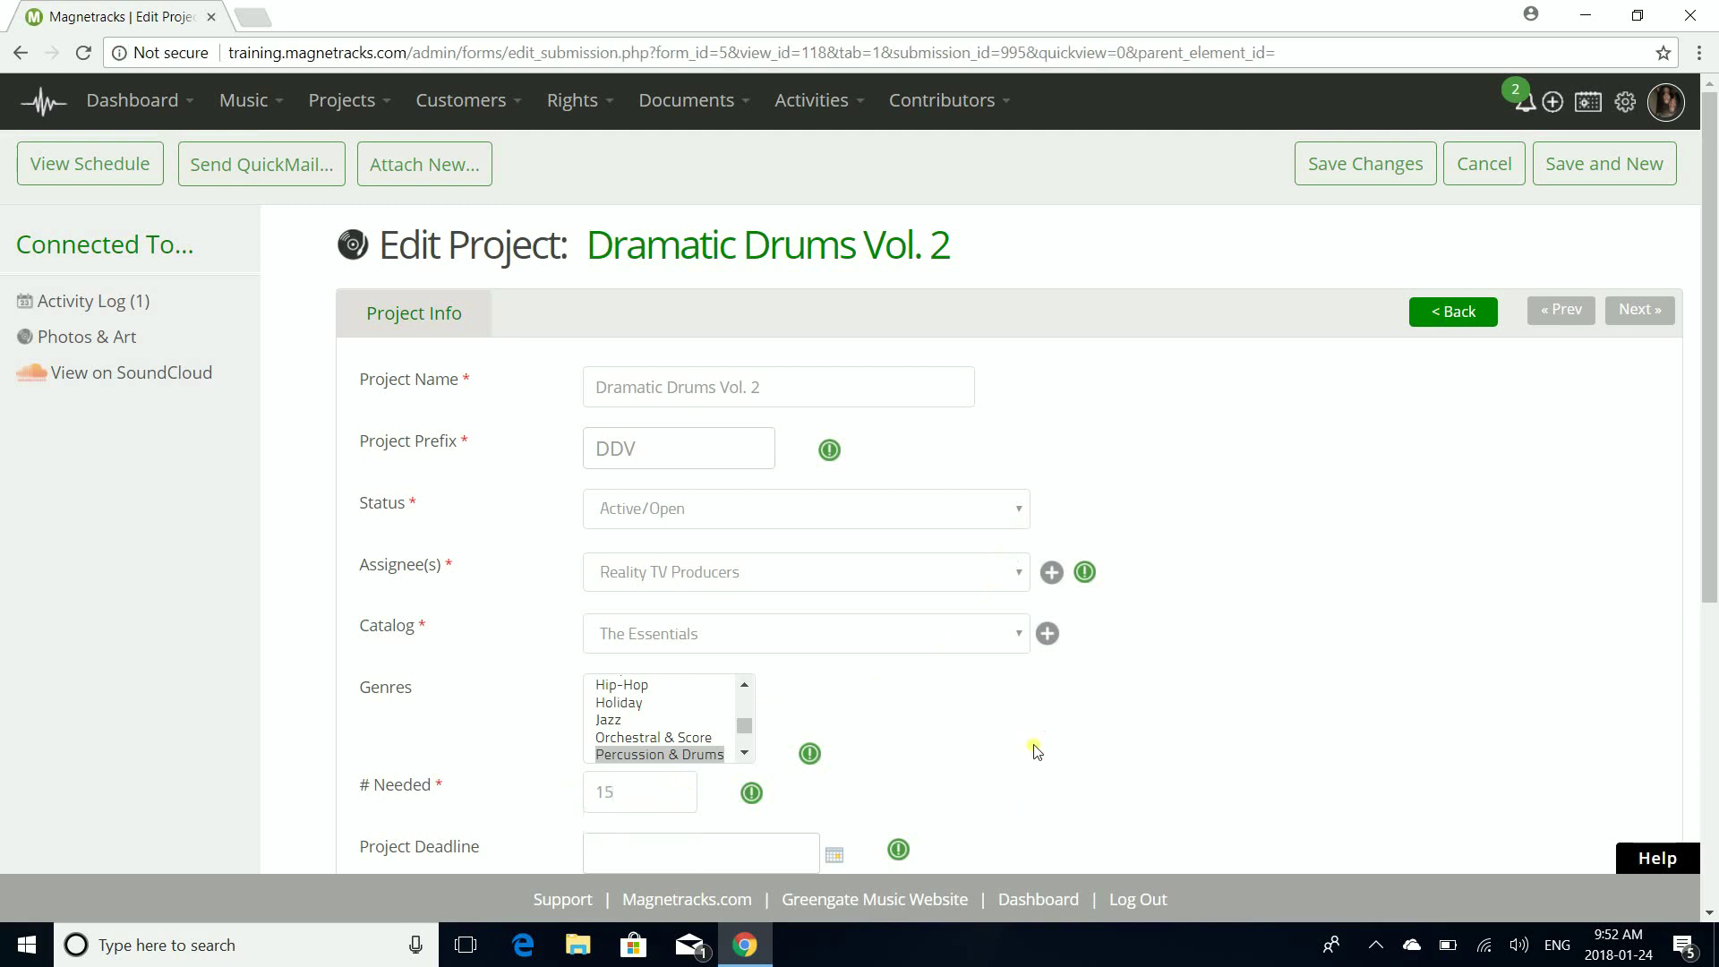
Set the project deadline to Feb 28, 2018
scroll(1034, 750, down, 1)
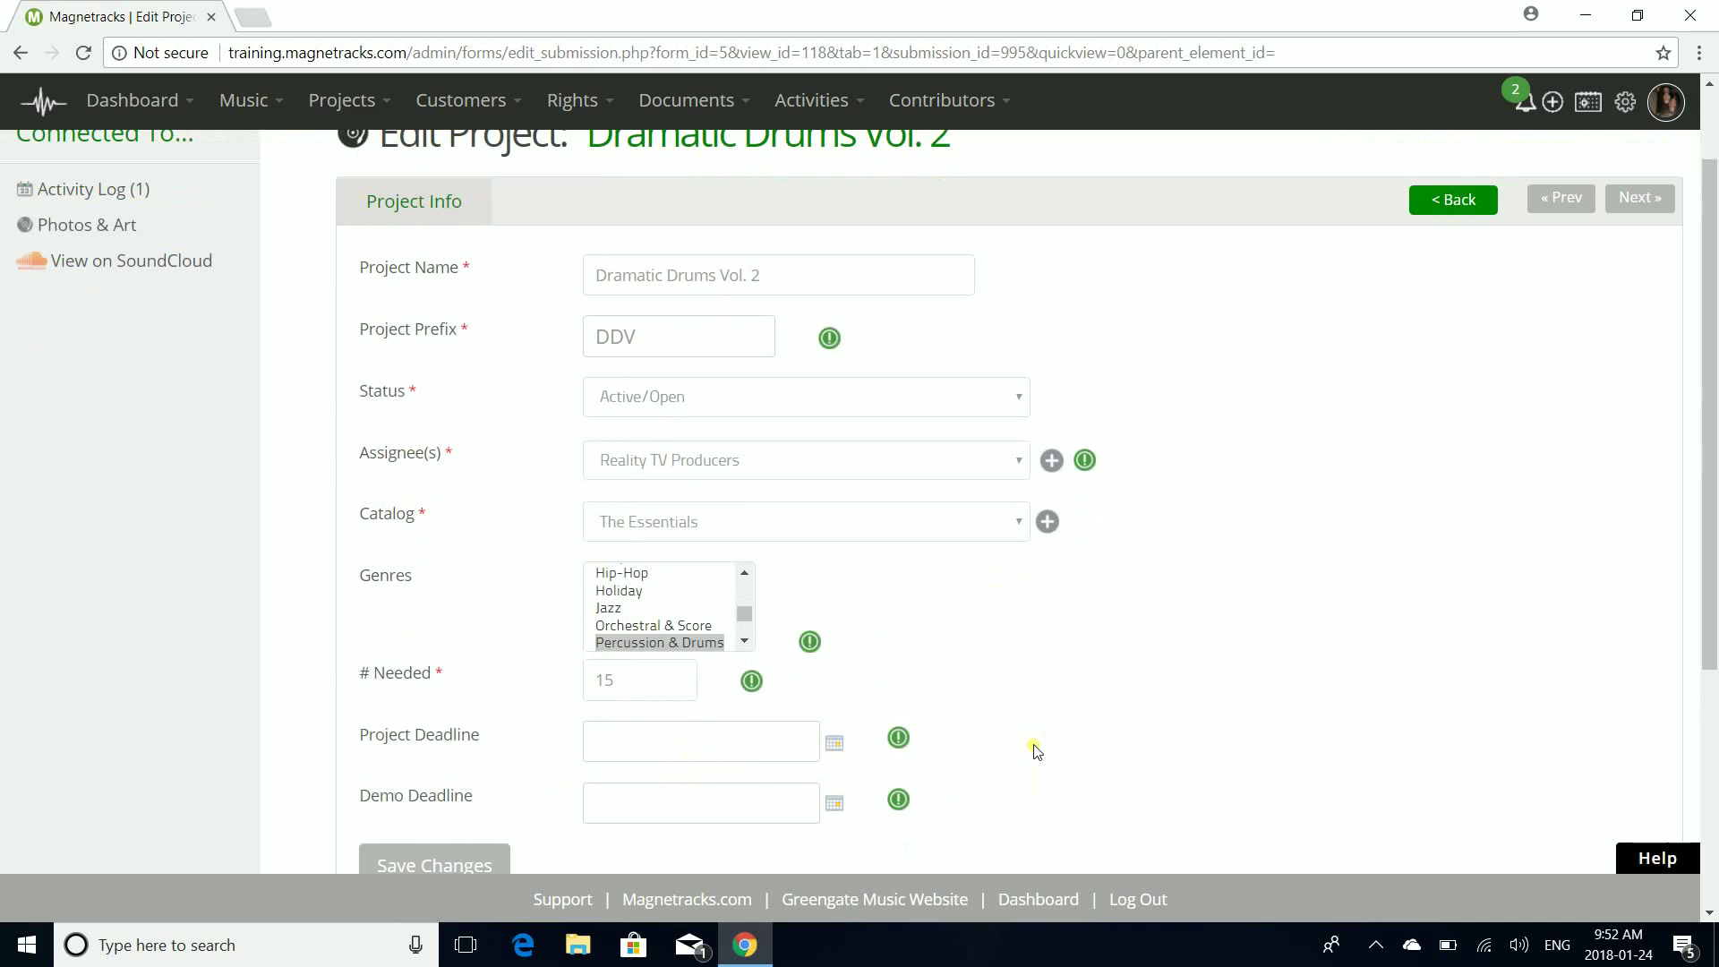
scroll(1031, 750, down, 1)
click(783, 634)
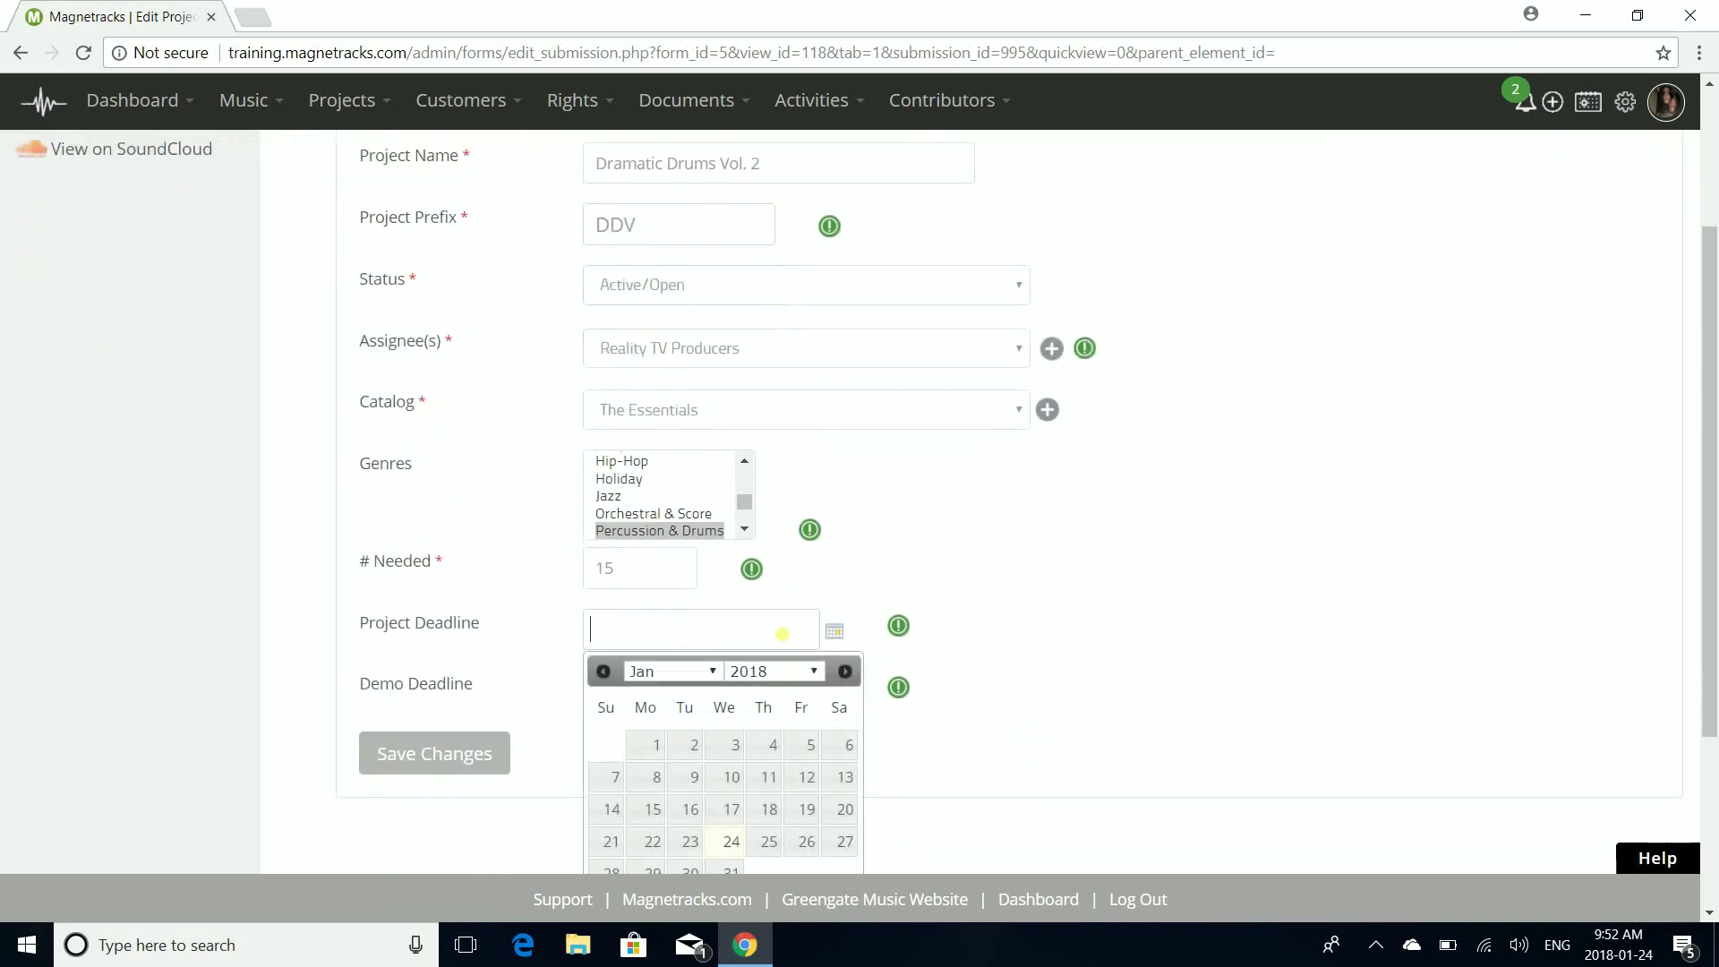
click(707, 670)
click(687, 289)
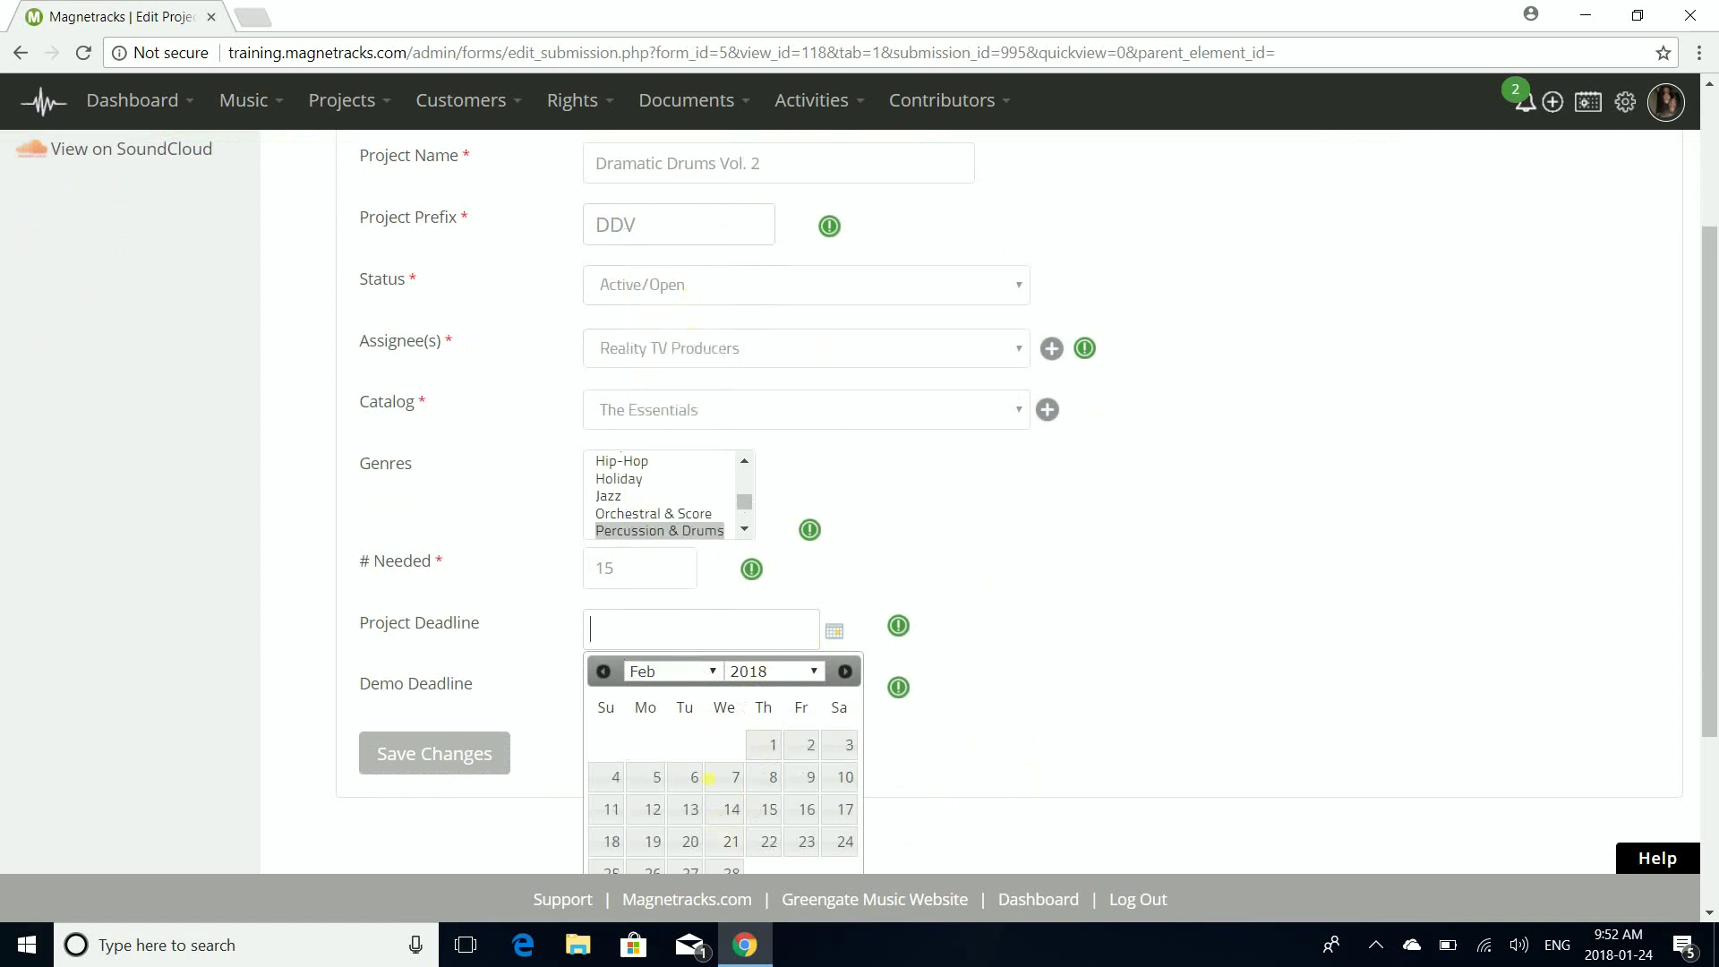
click(732, 871)
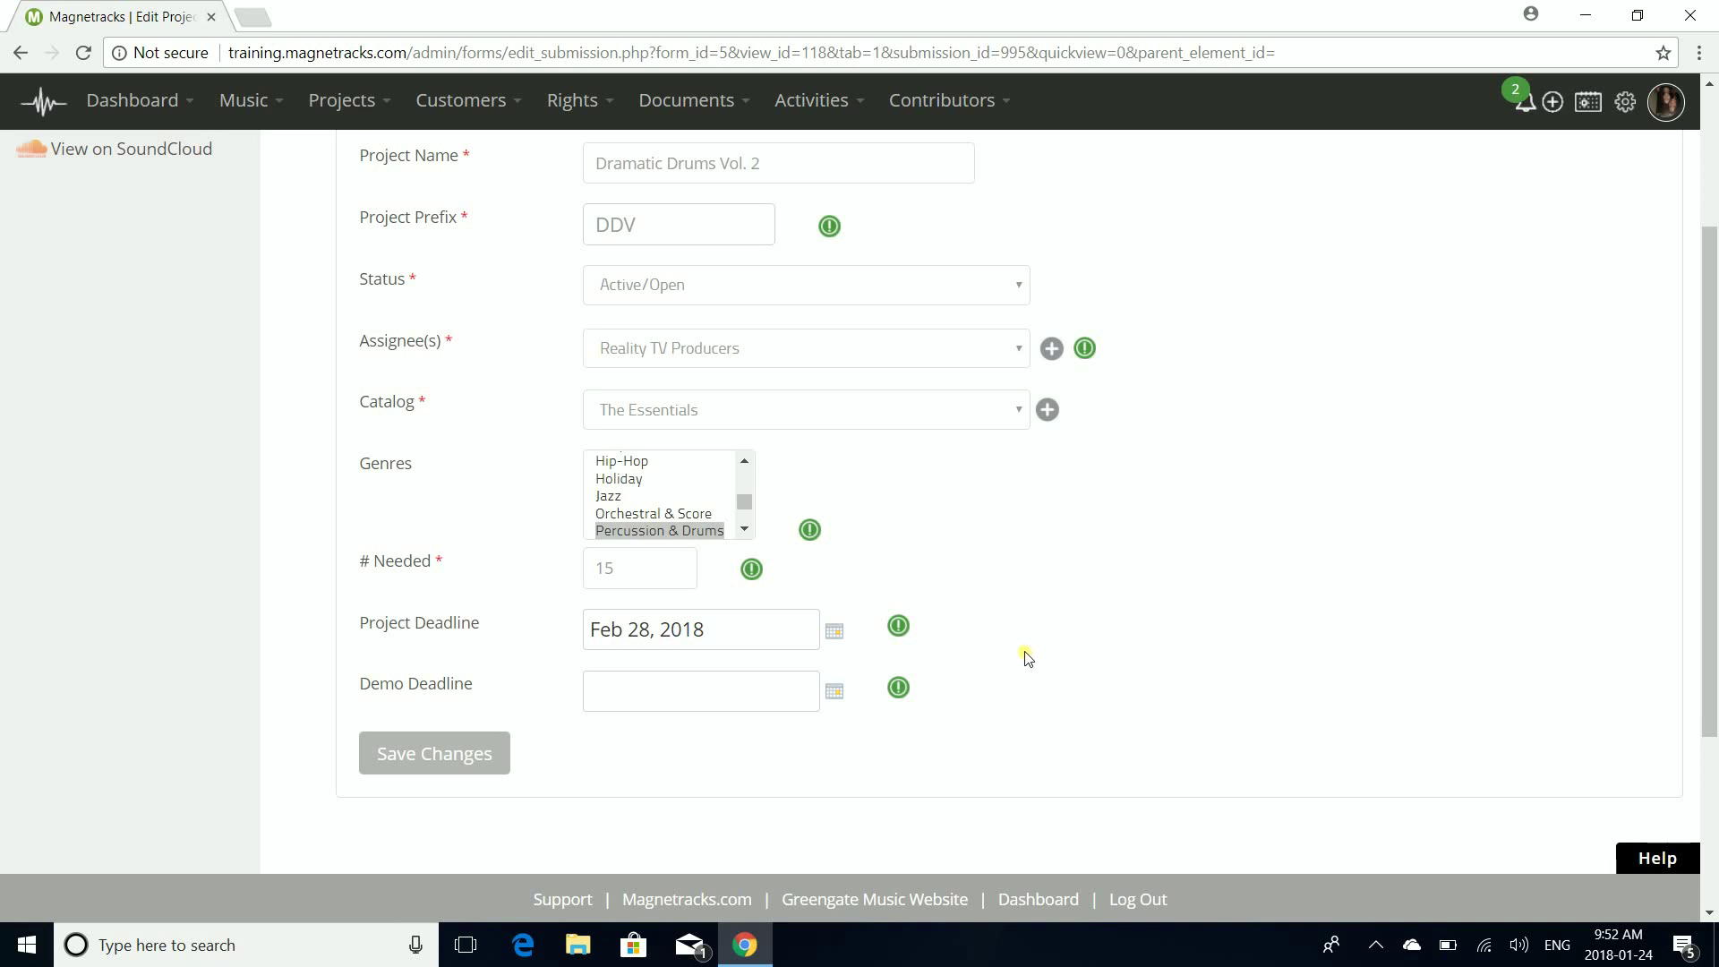
Set the demo deadline to February 14, 2018 at 12:00 PM and save the project changes
click(745, 695)
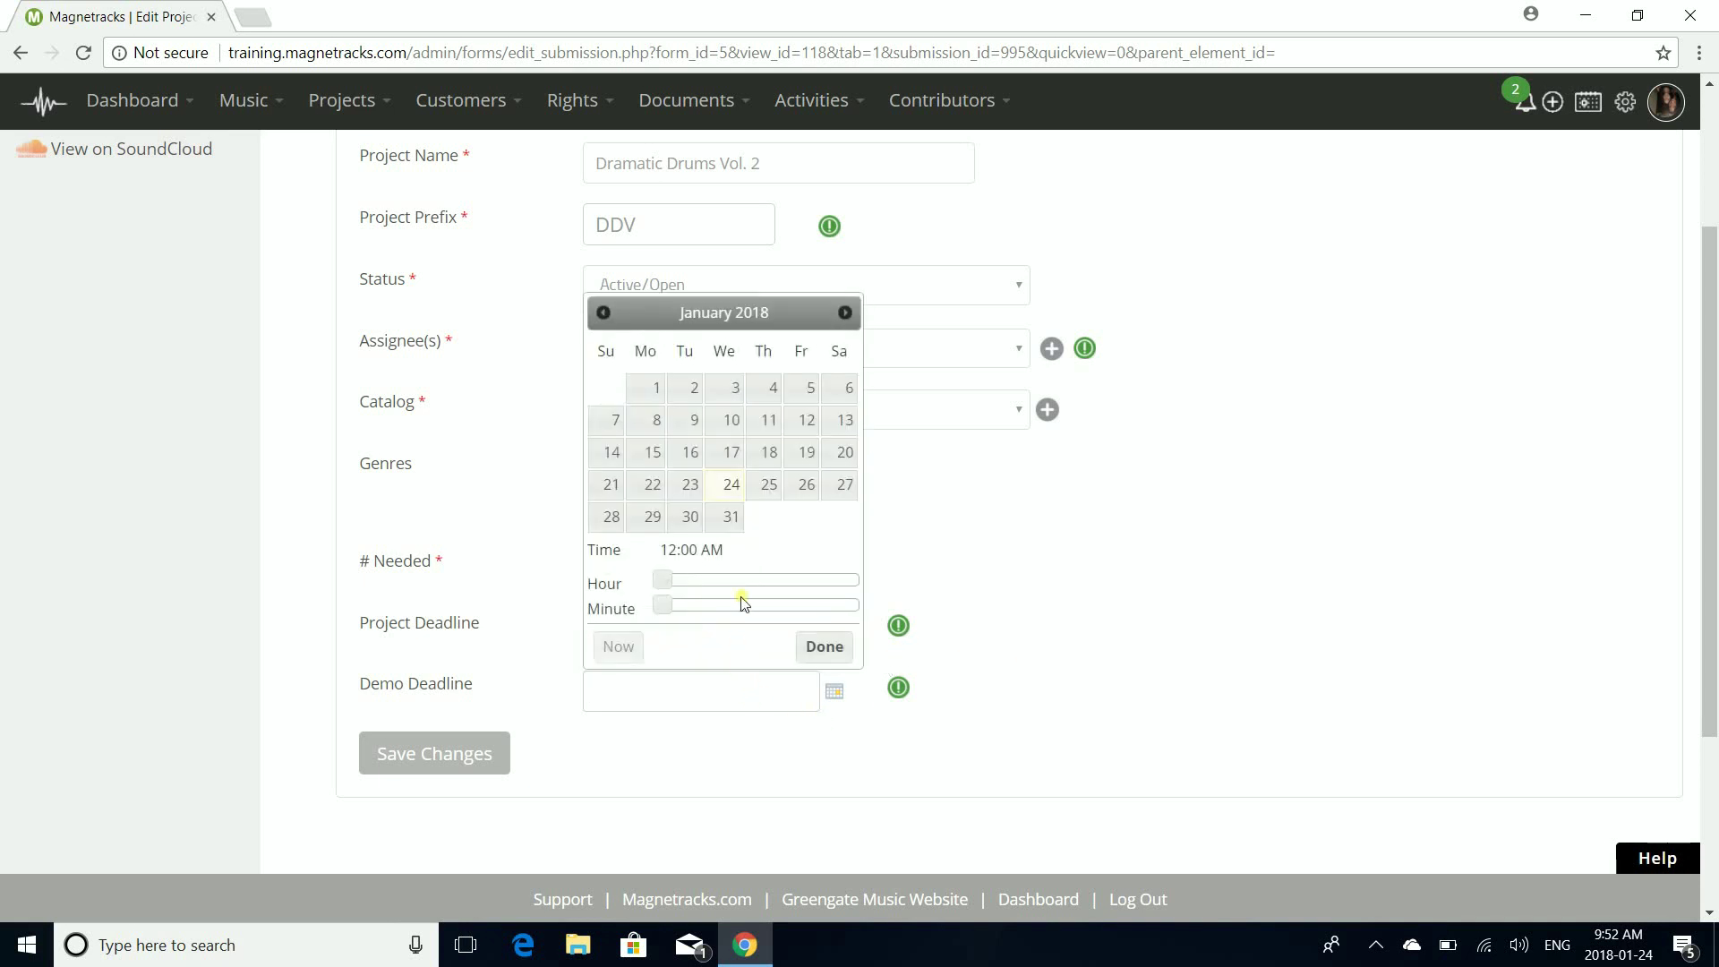
click(845, 312)
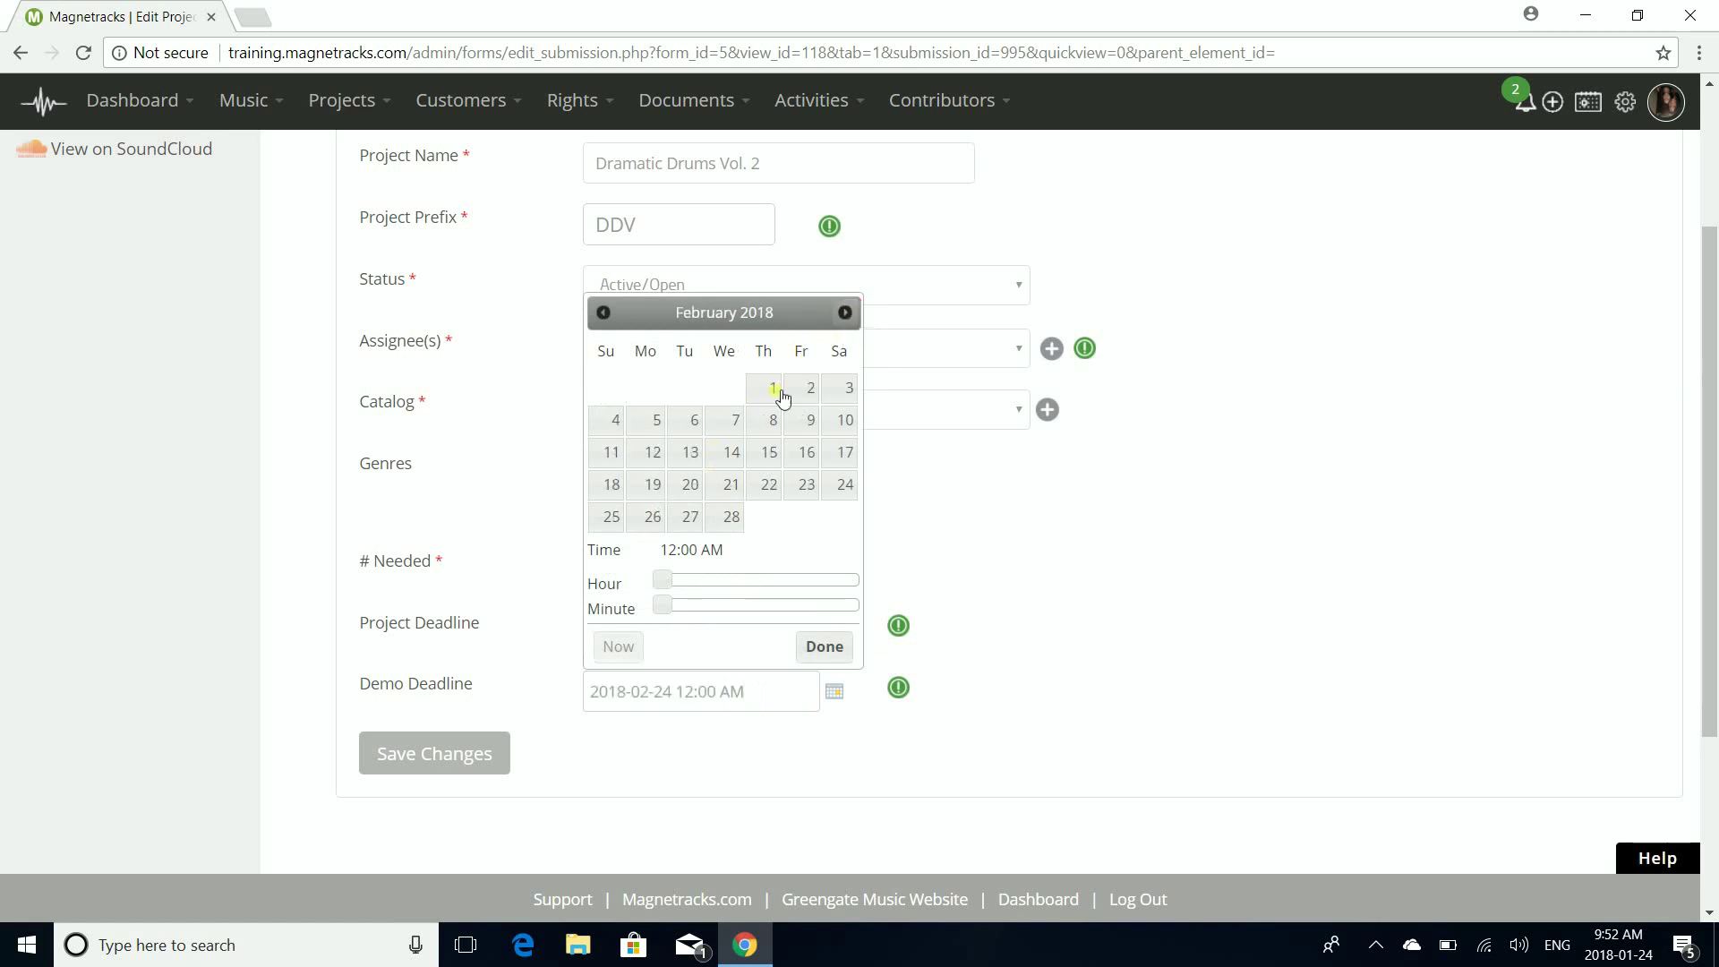
click(733, 455)
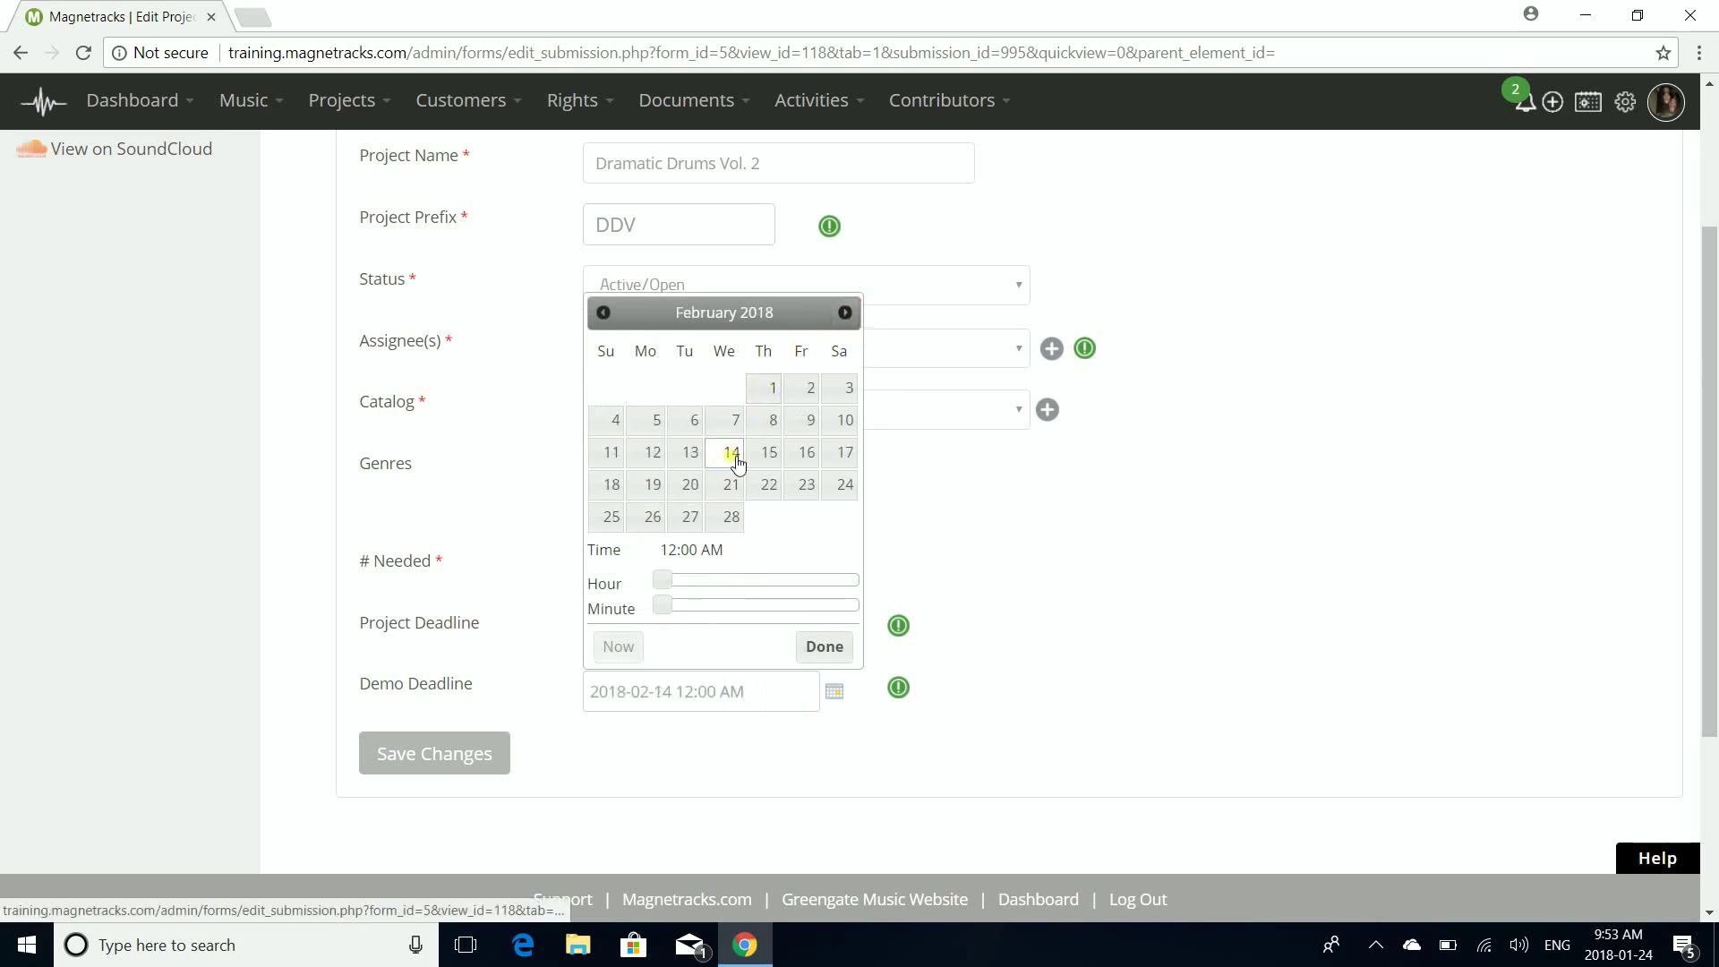
drag(661, 579, 770, 584)
click(830, 650)
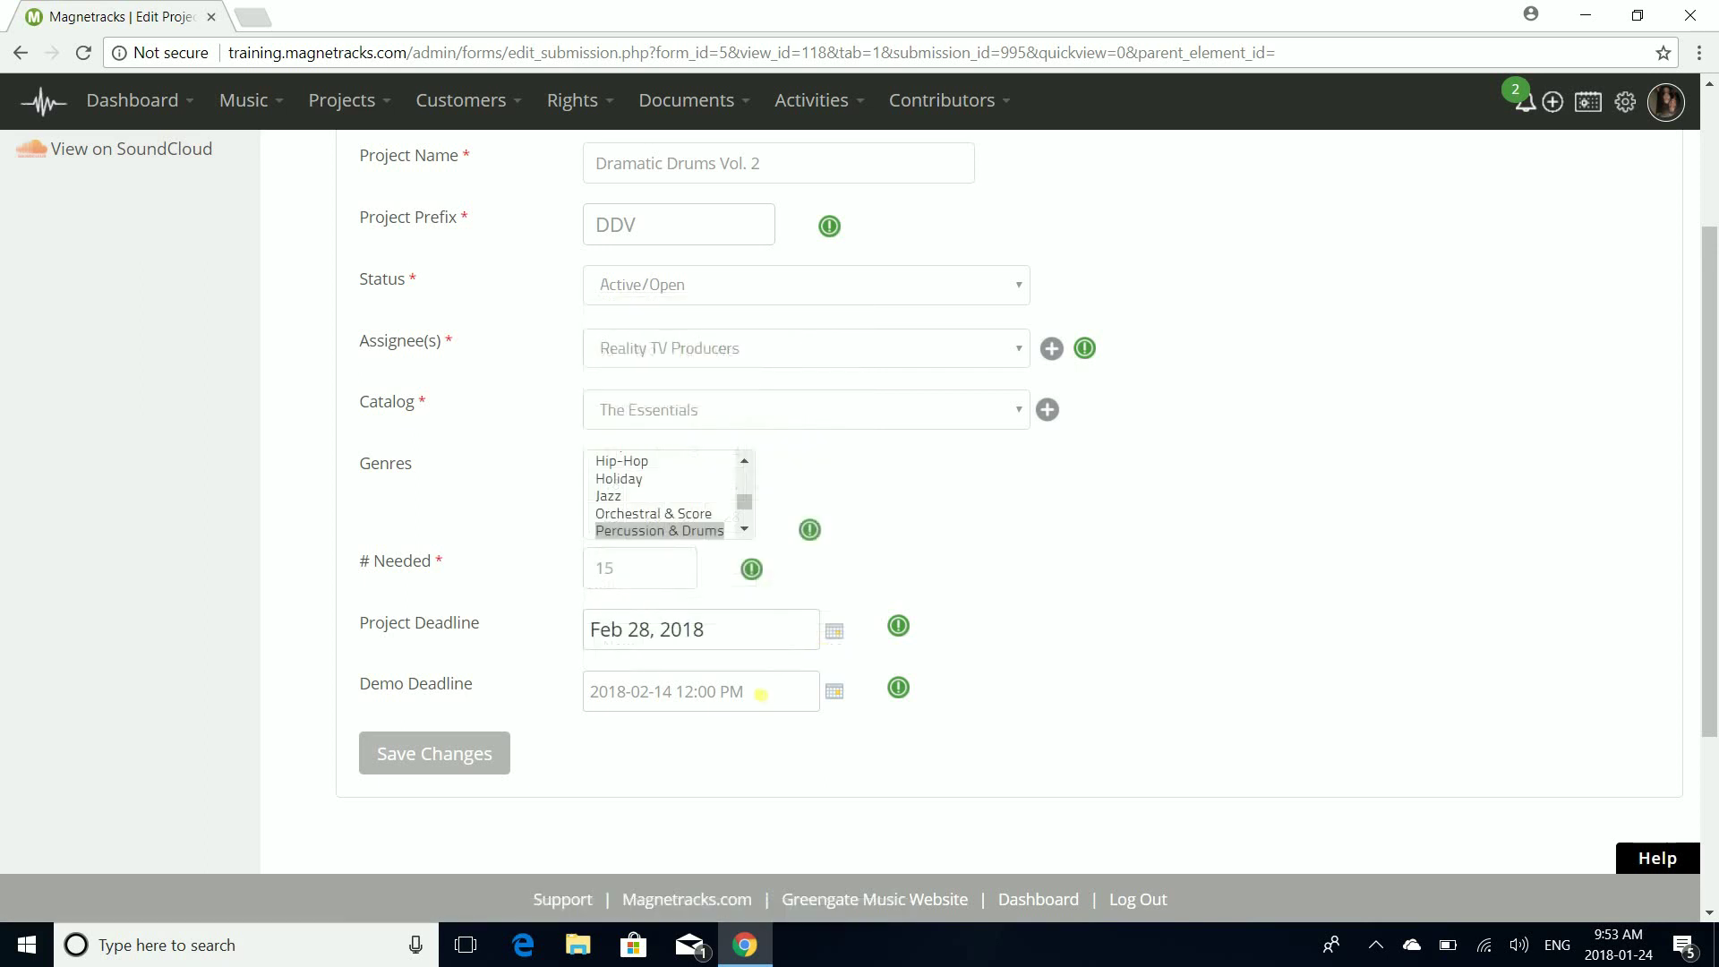
click(437, 761)
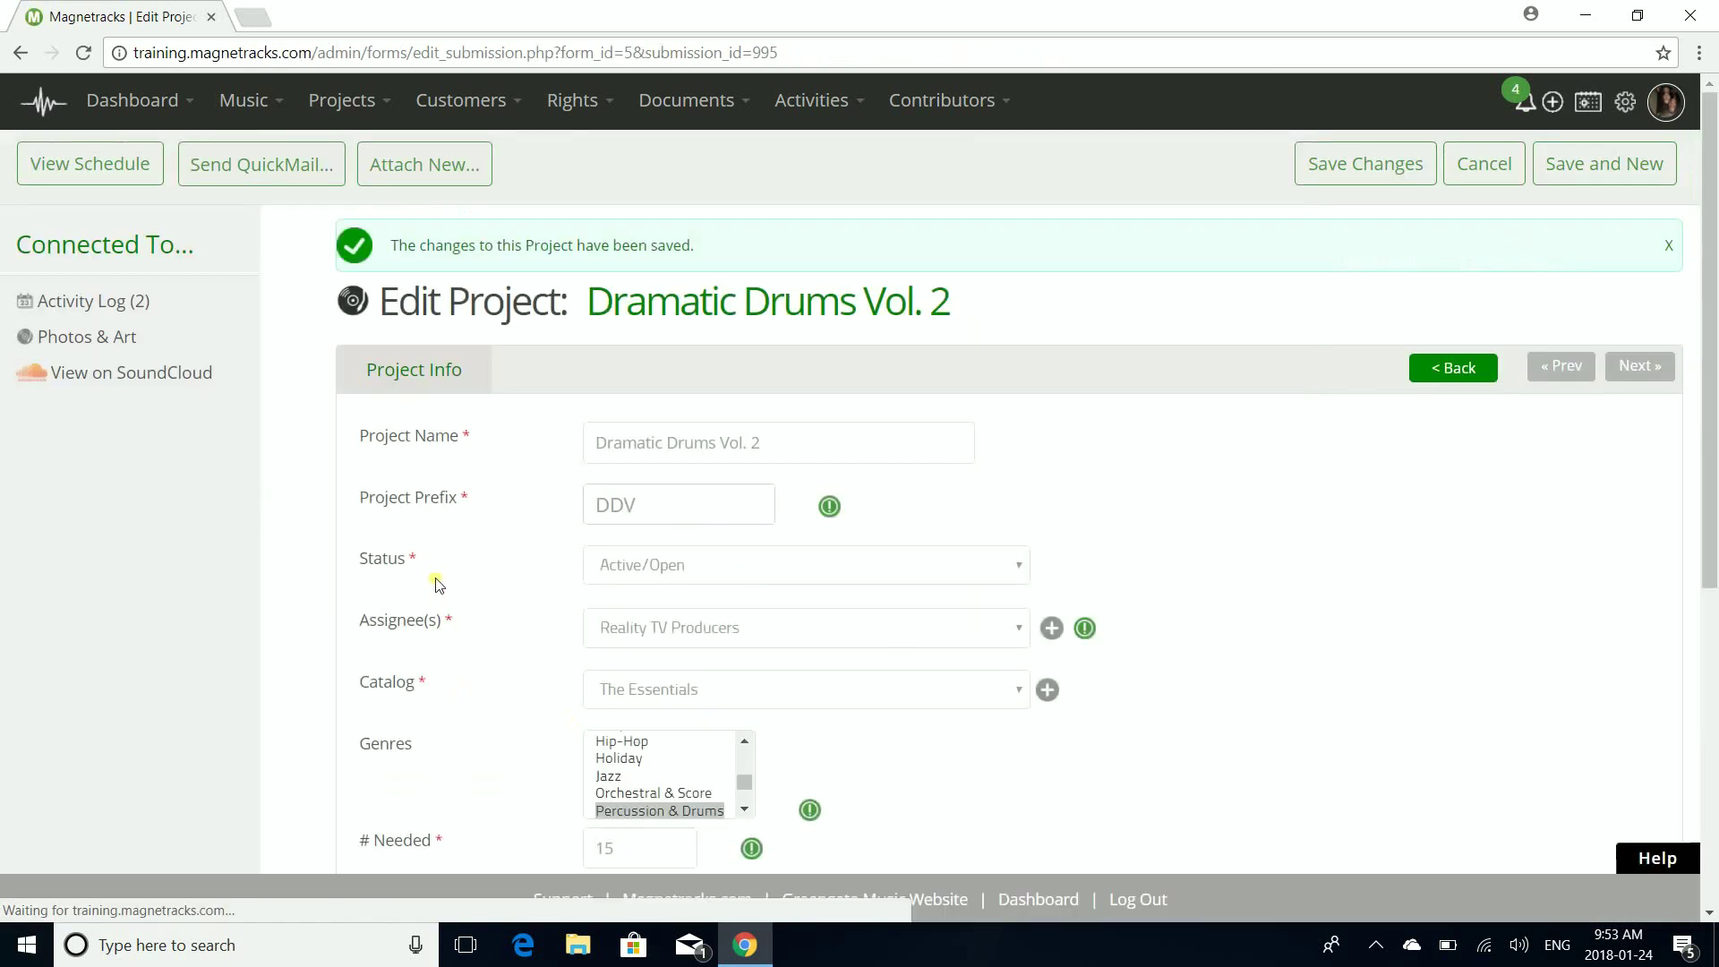
Open Dramatic Drums Vol. 2 from the list of all projects and review its general details and submission requirements
click(340, 102)
click(362, 193)
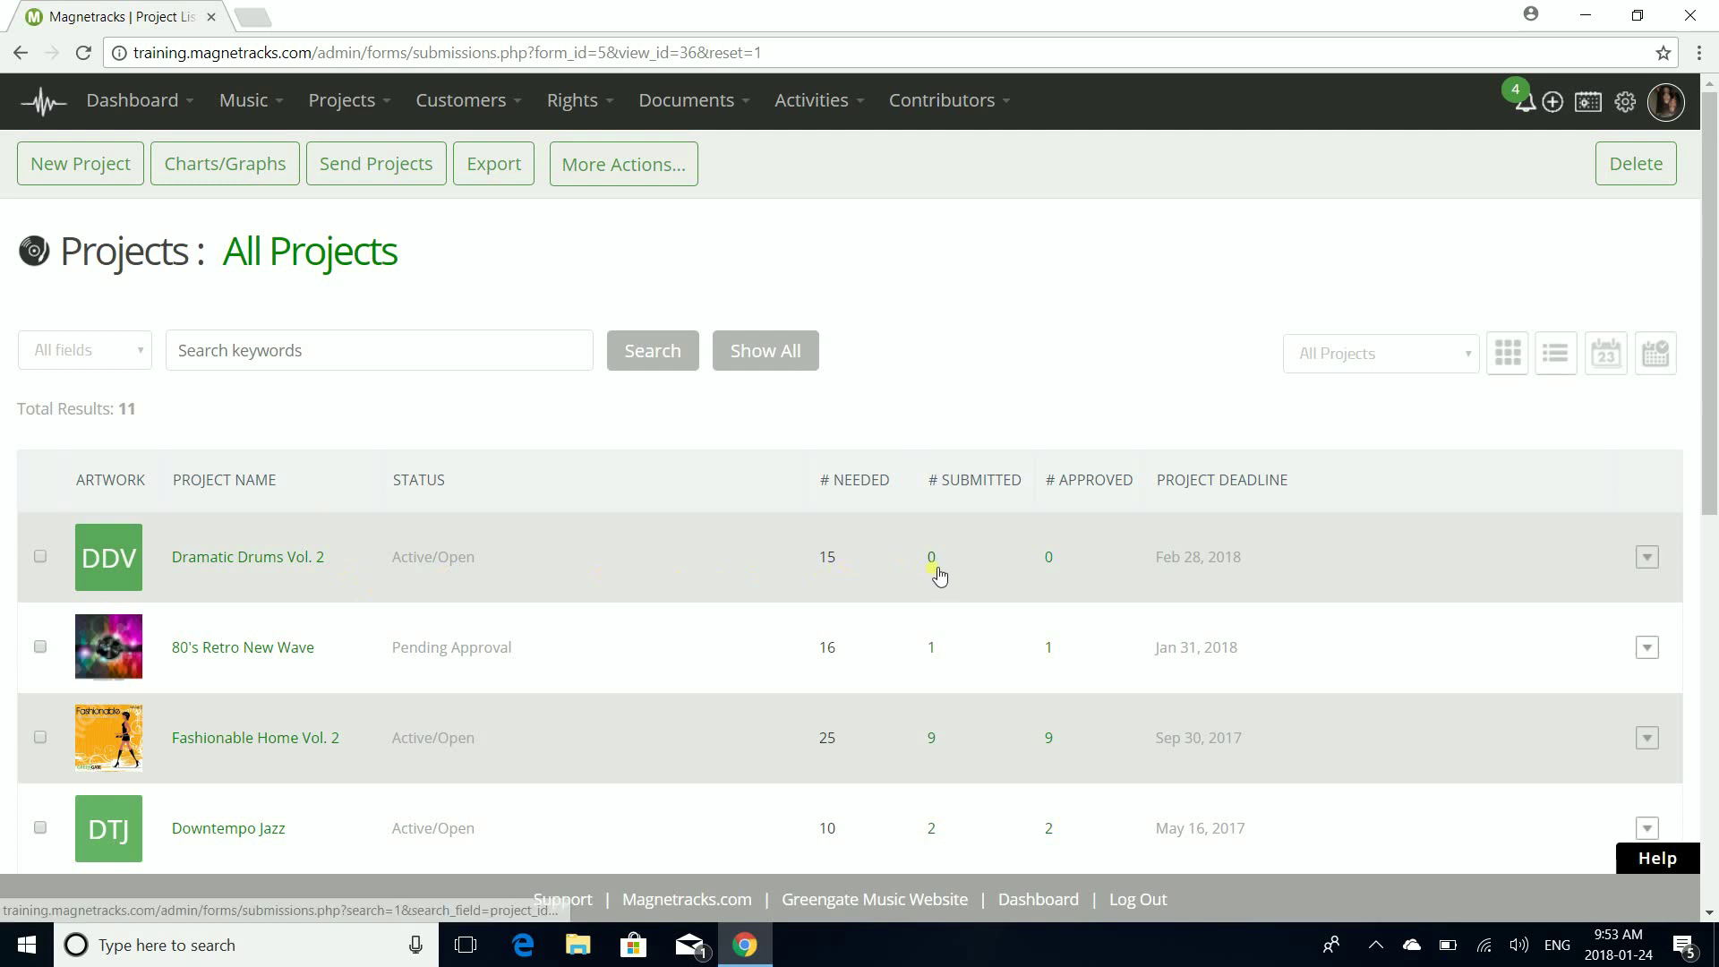
click(1082, 574)
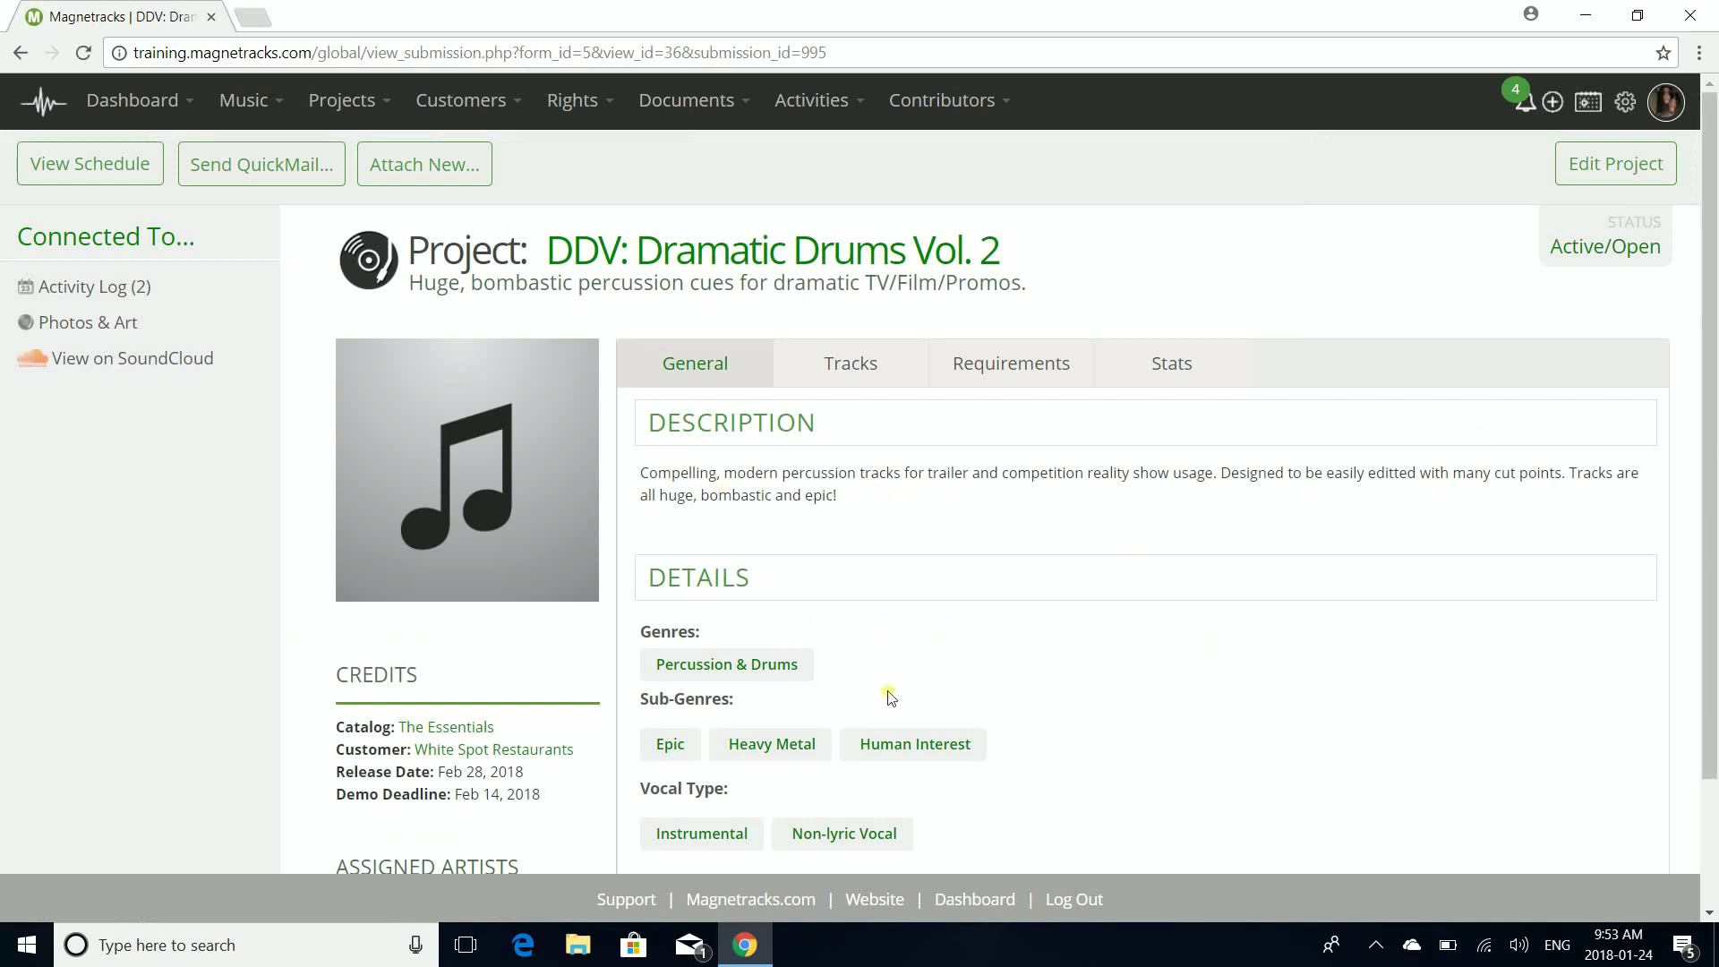
scroll(1190, 690, down, 1)
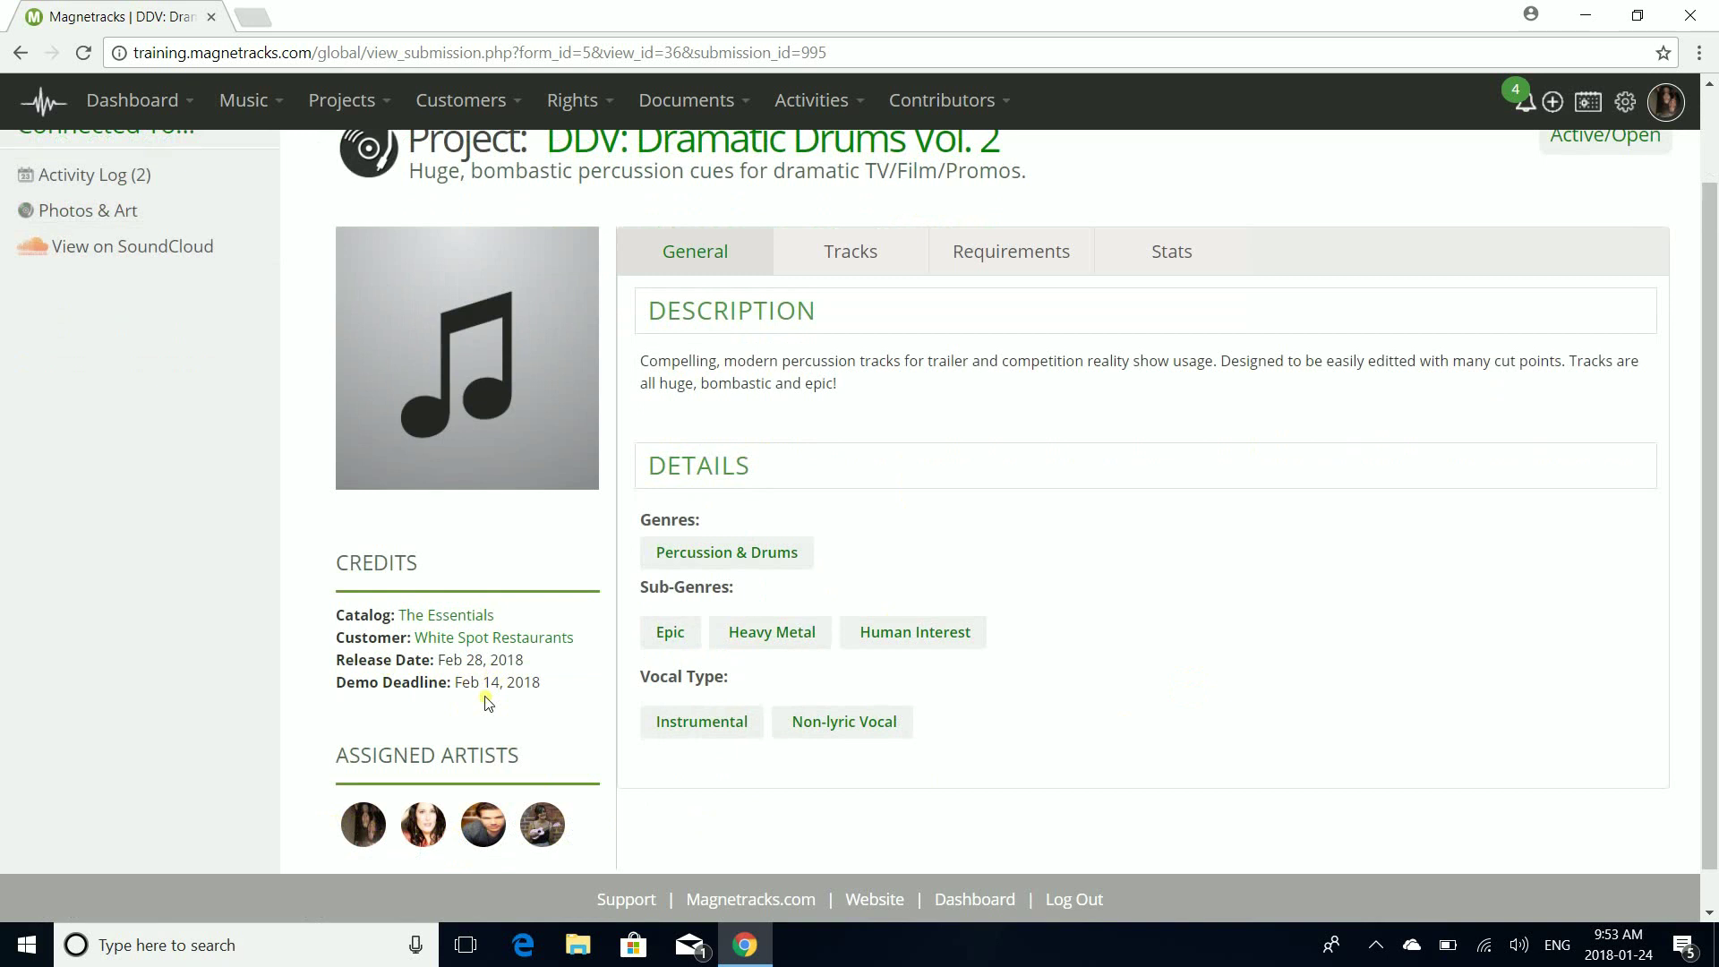
click(1021, 254)
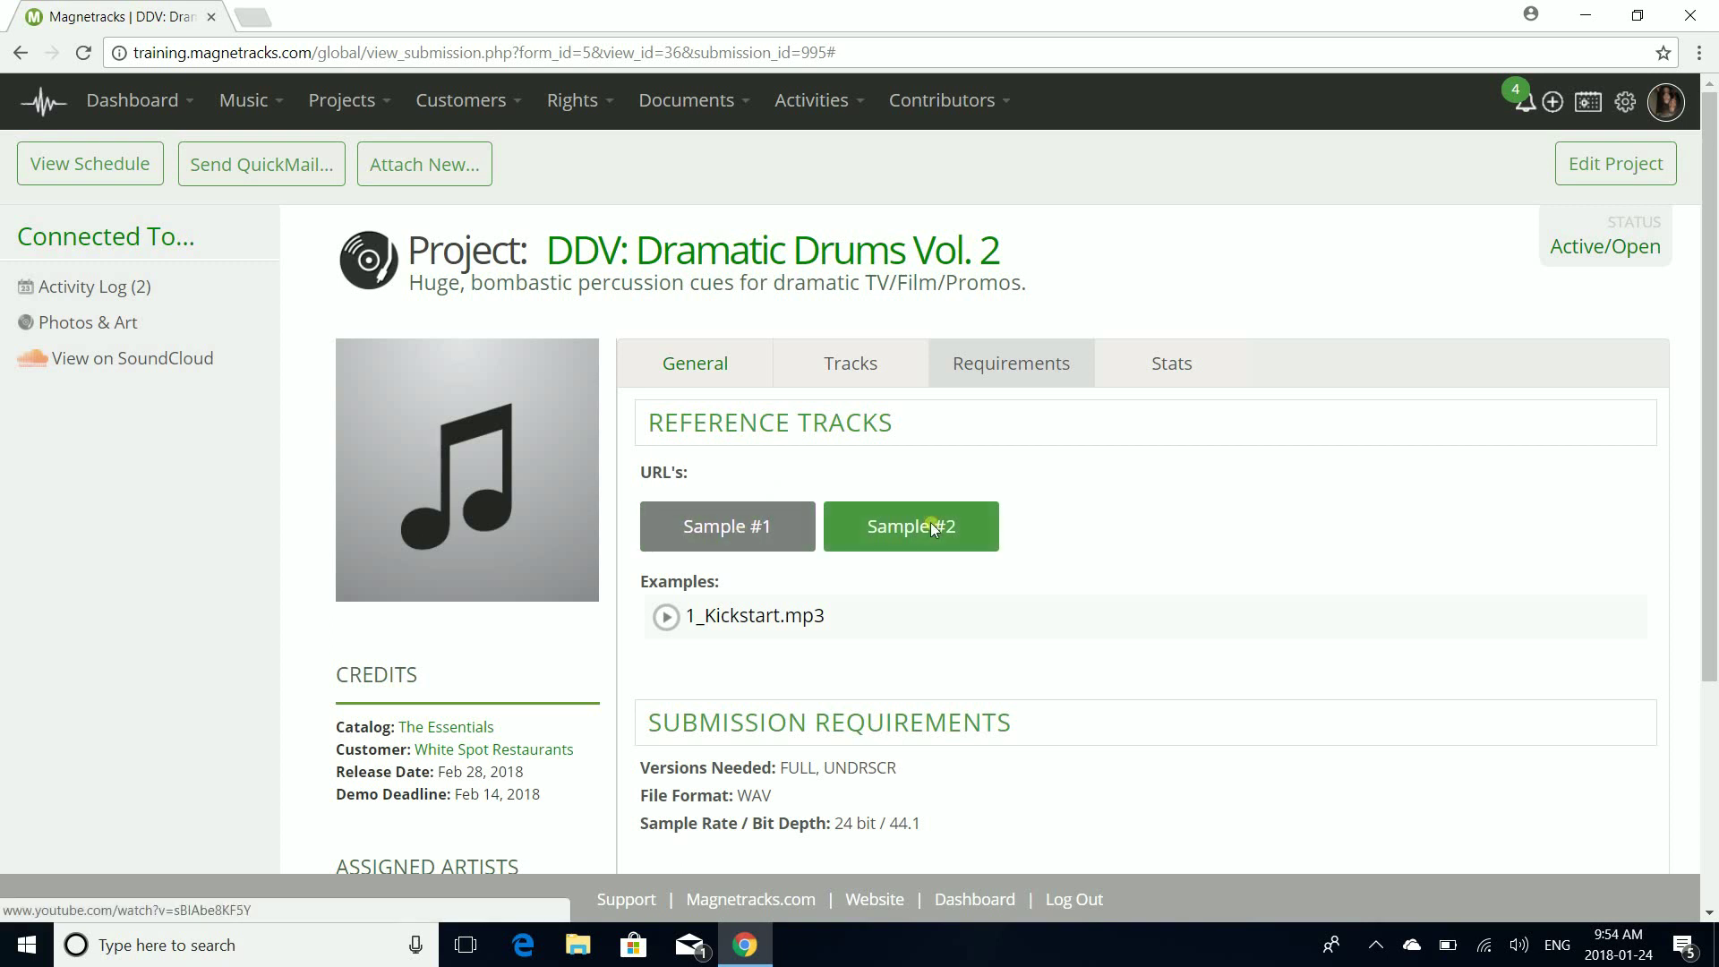
scroll(931, 523, down, 1)
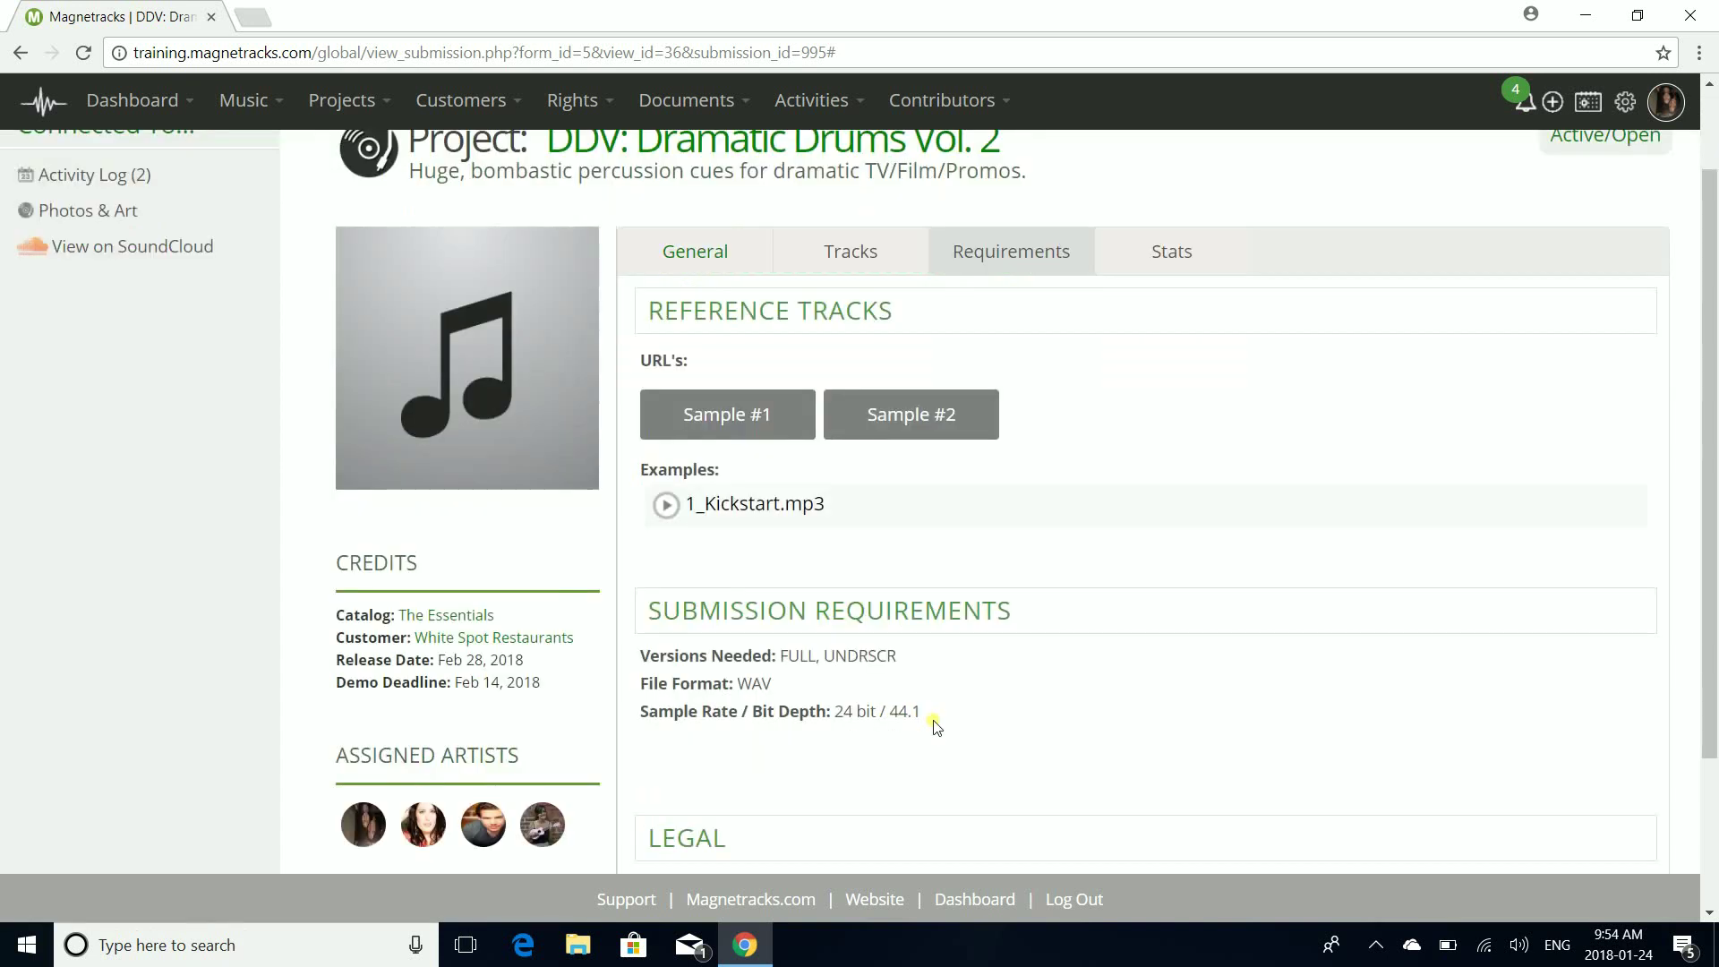
Examine the project's status statistics and check the unread notifications
click(1180, 255)
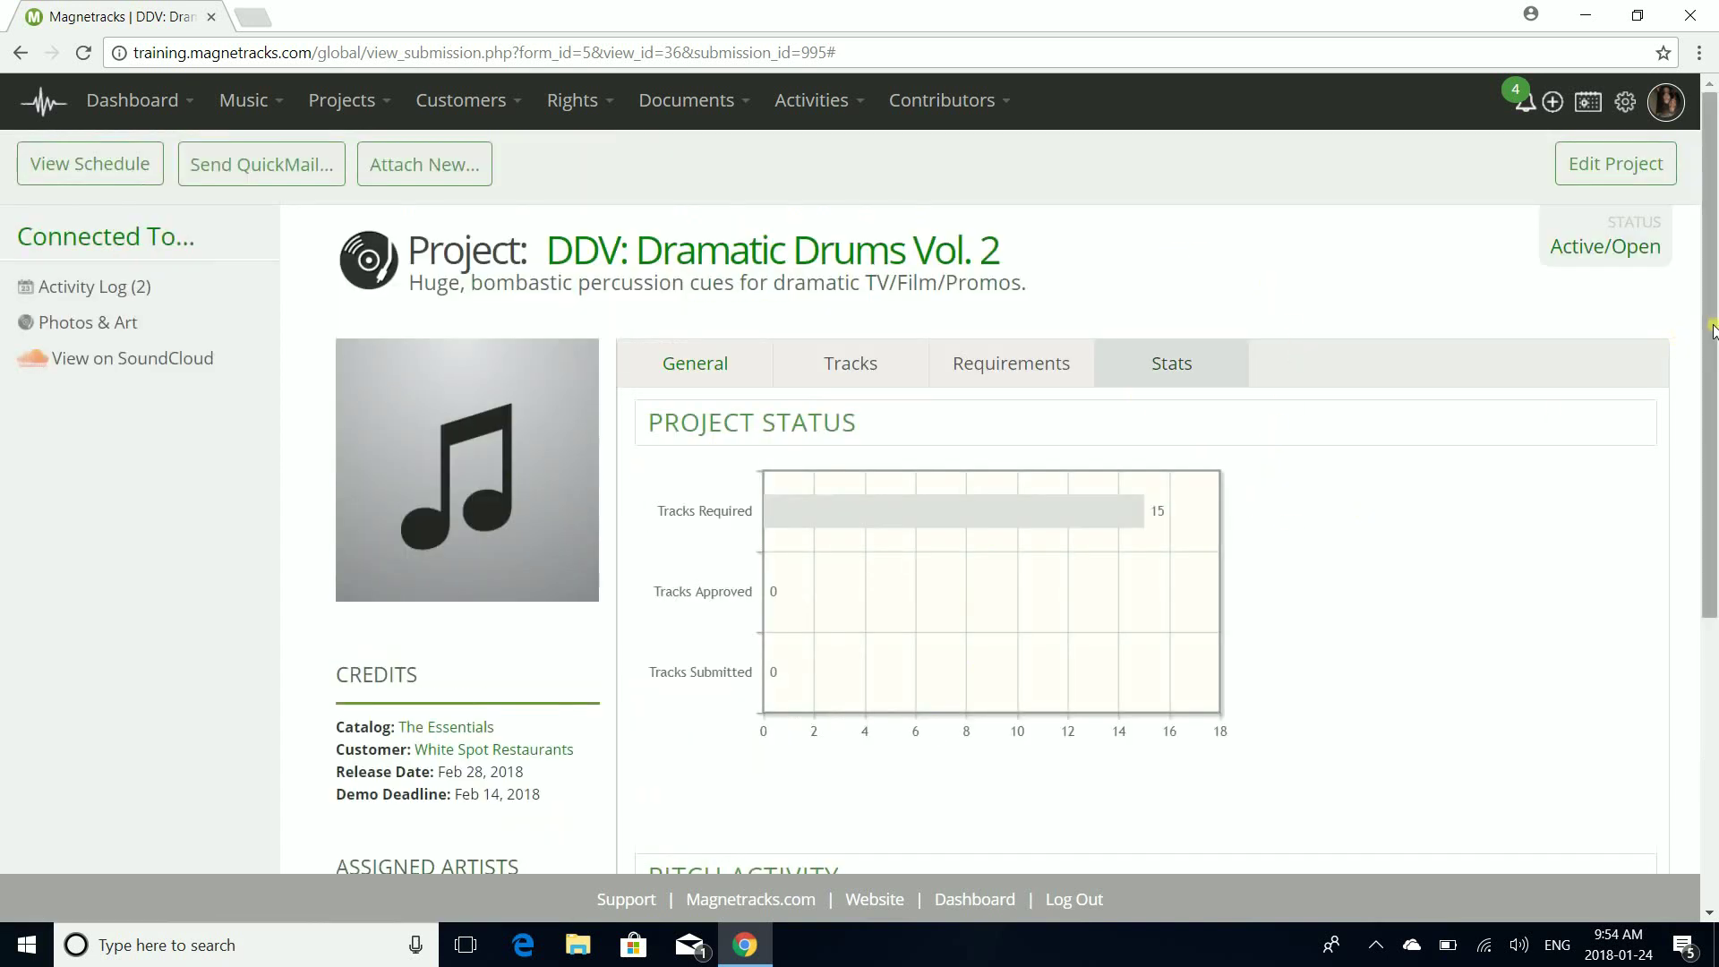
mouse_move(1124, 508)
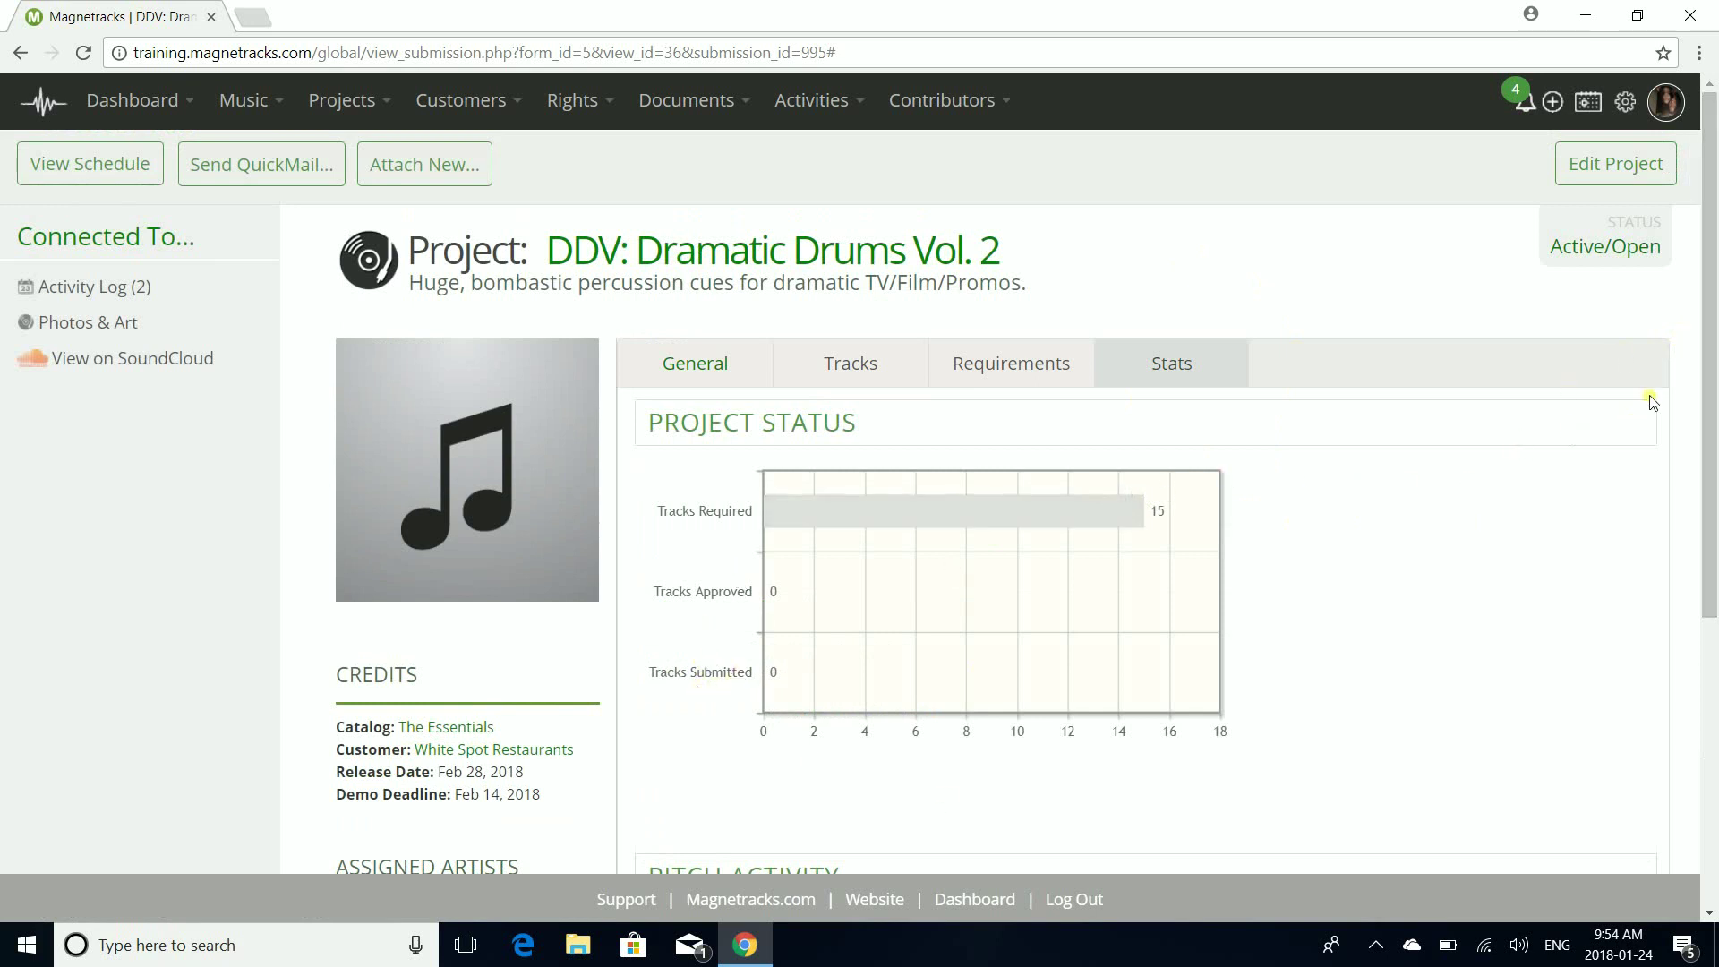
drag(1712, 385, 1707, 340)
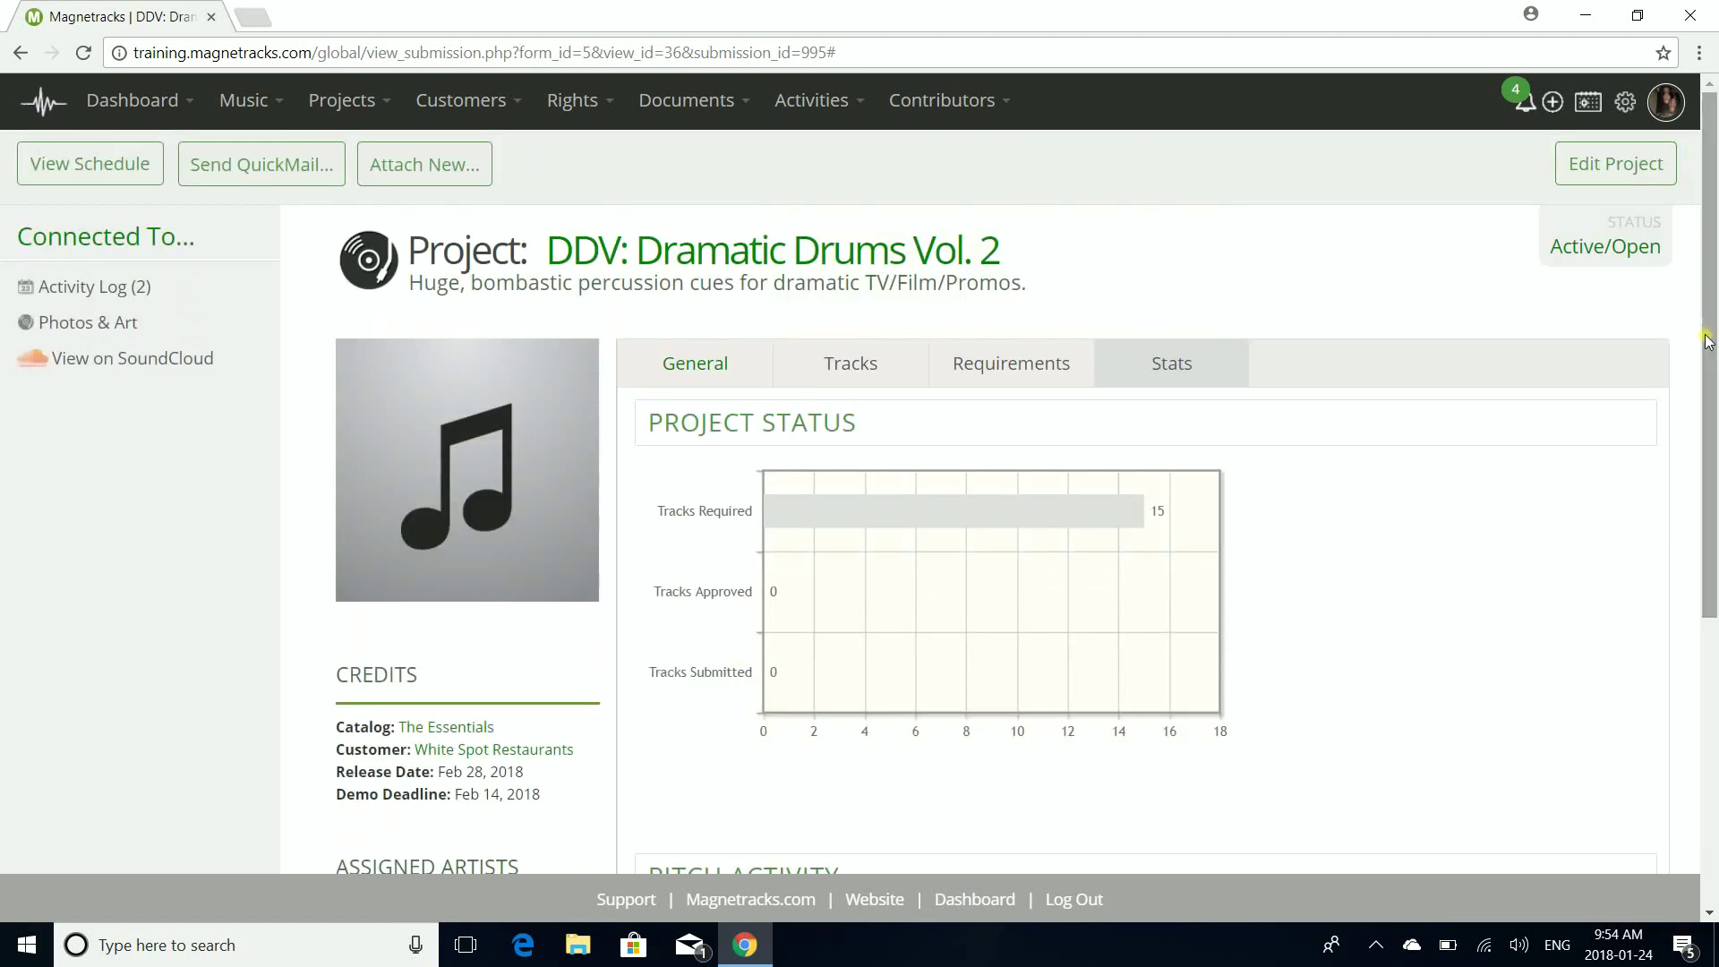
click(1522, 104)
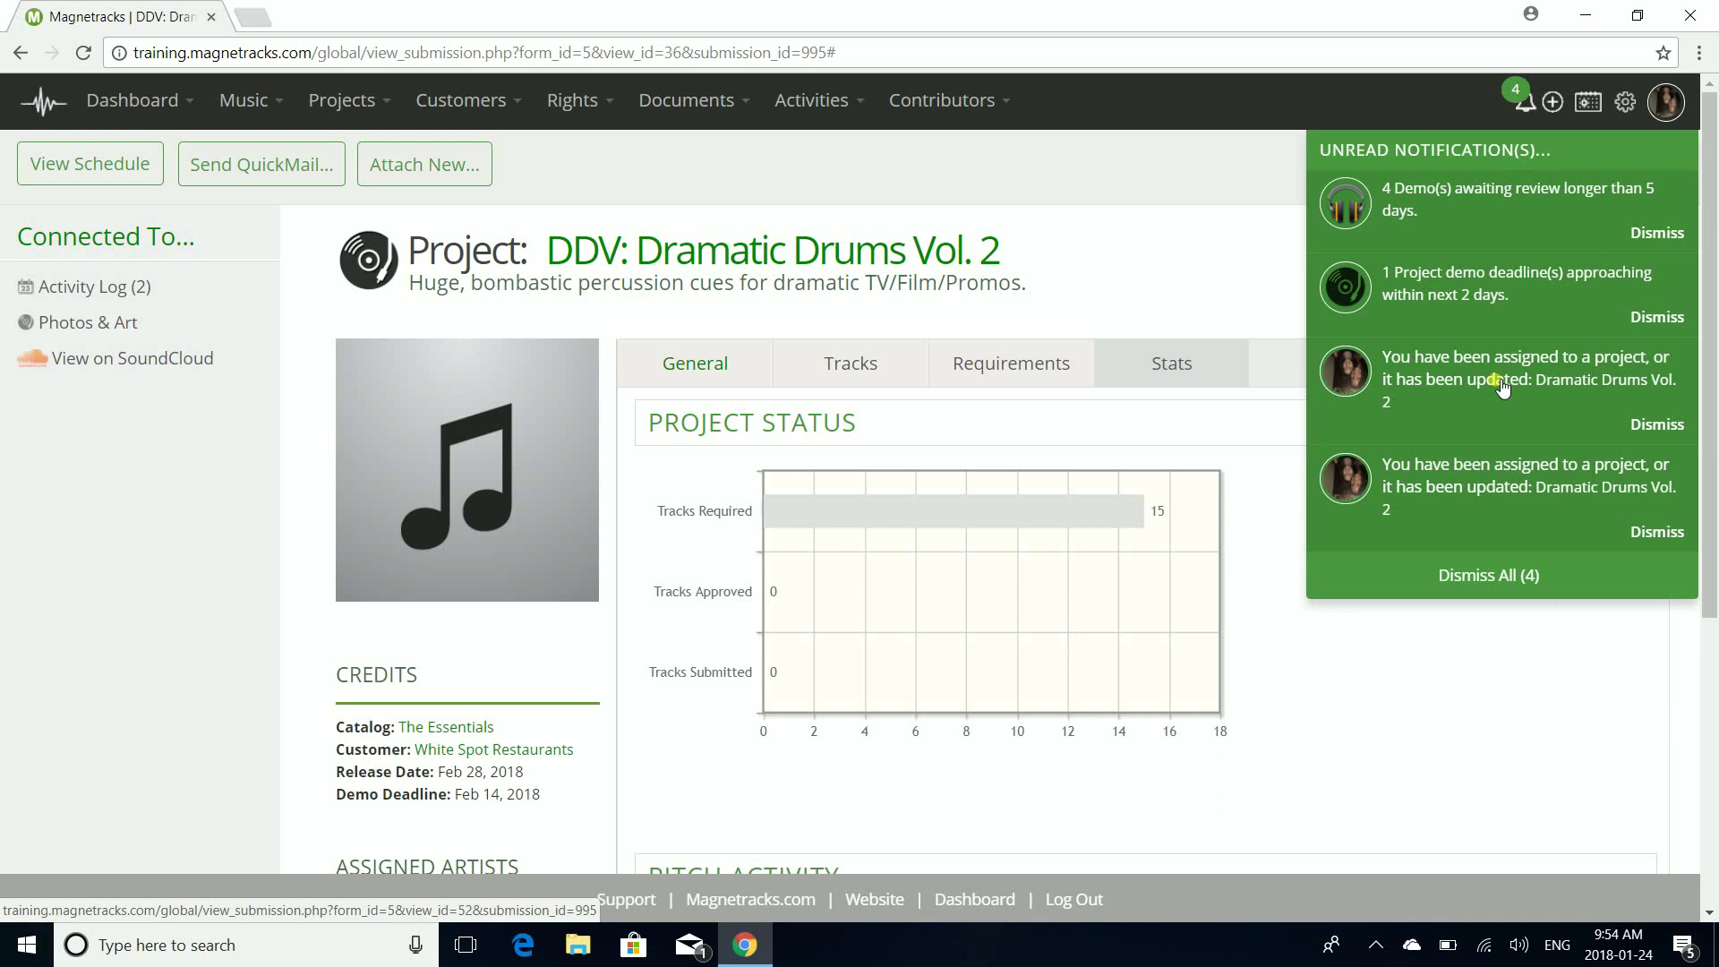
click(1523, 103)
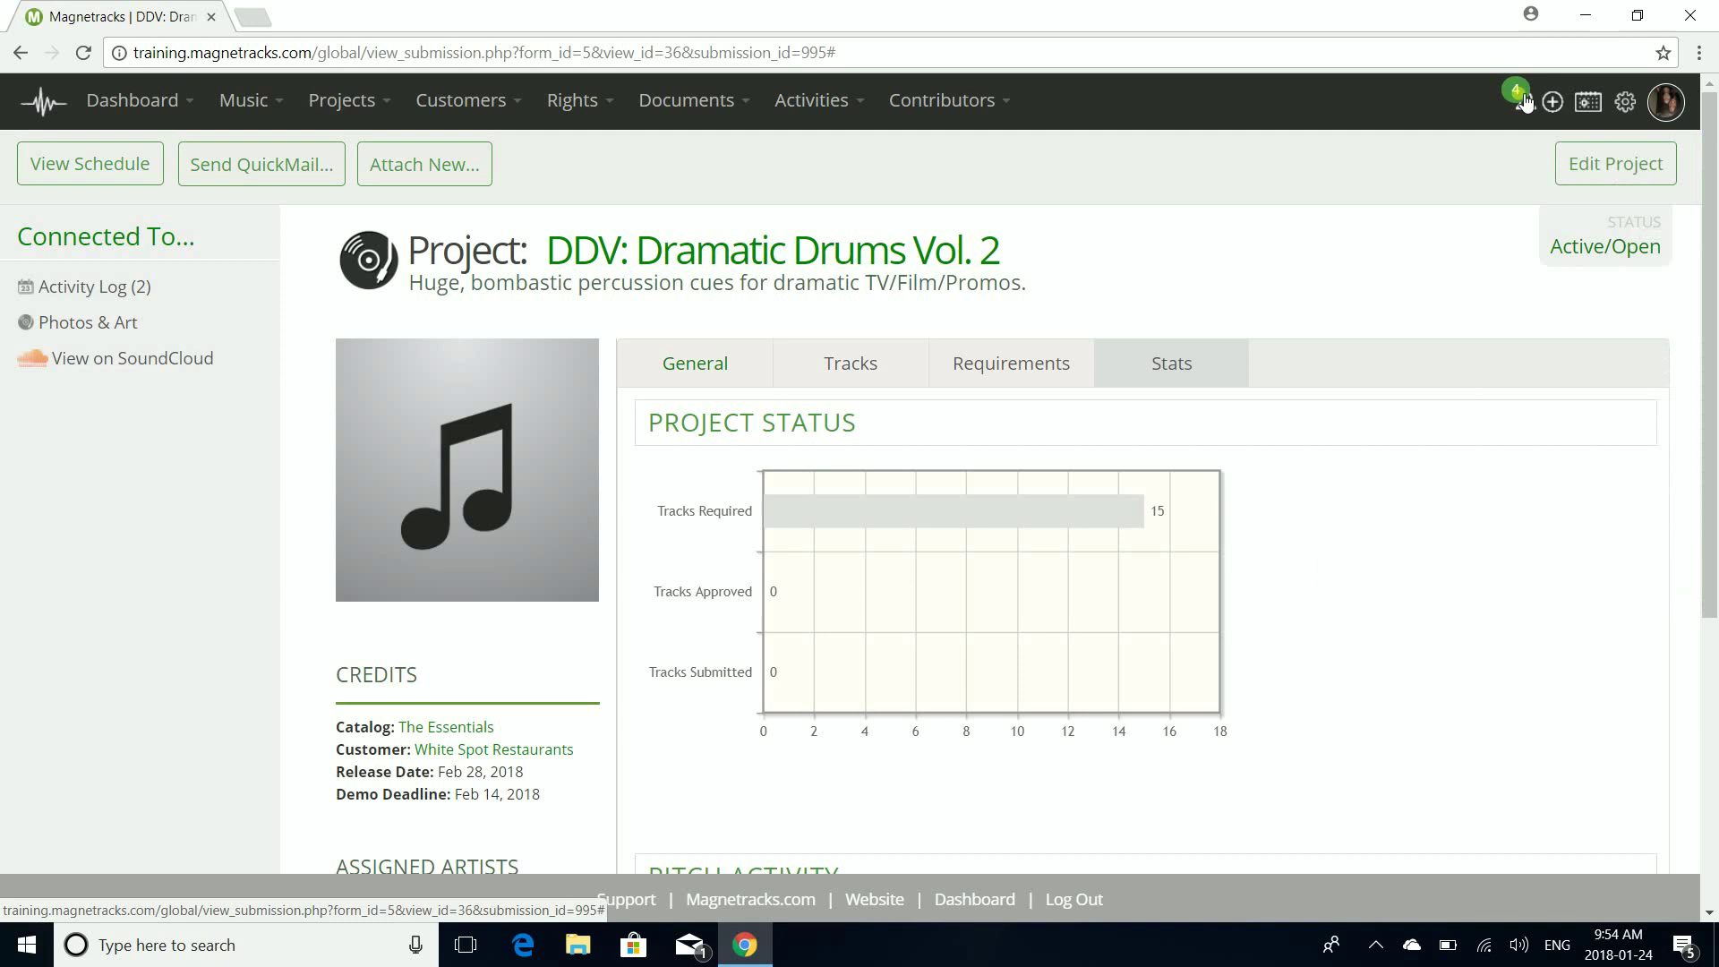
Open the weekly schedule for all projects, widen the project name column and locate the Dramatic Drums Vol. 2 tasks on Wed 1/24
click(341, 100)
click(367, 189)
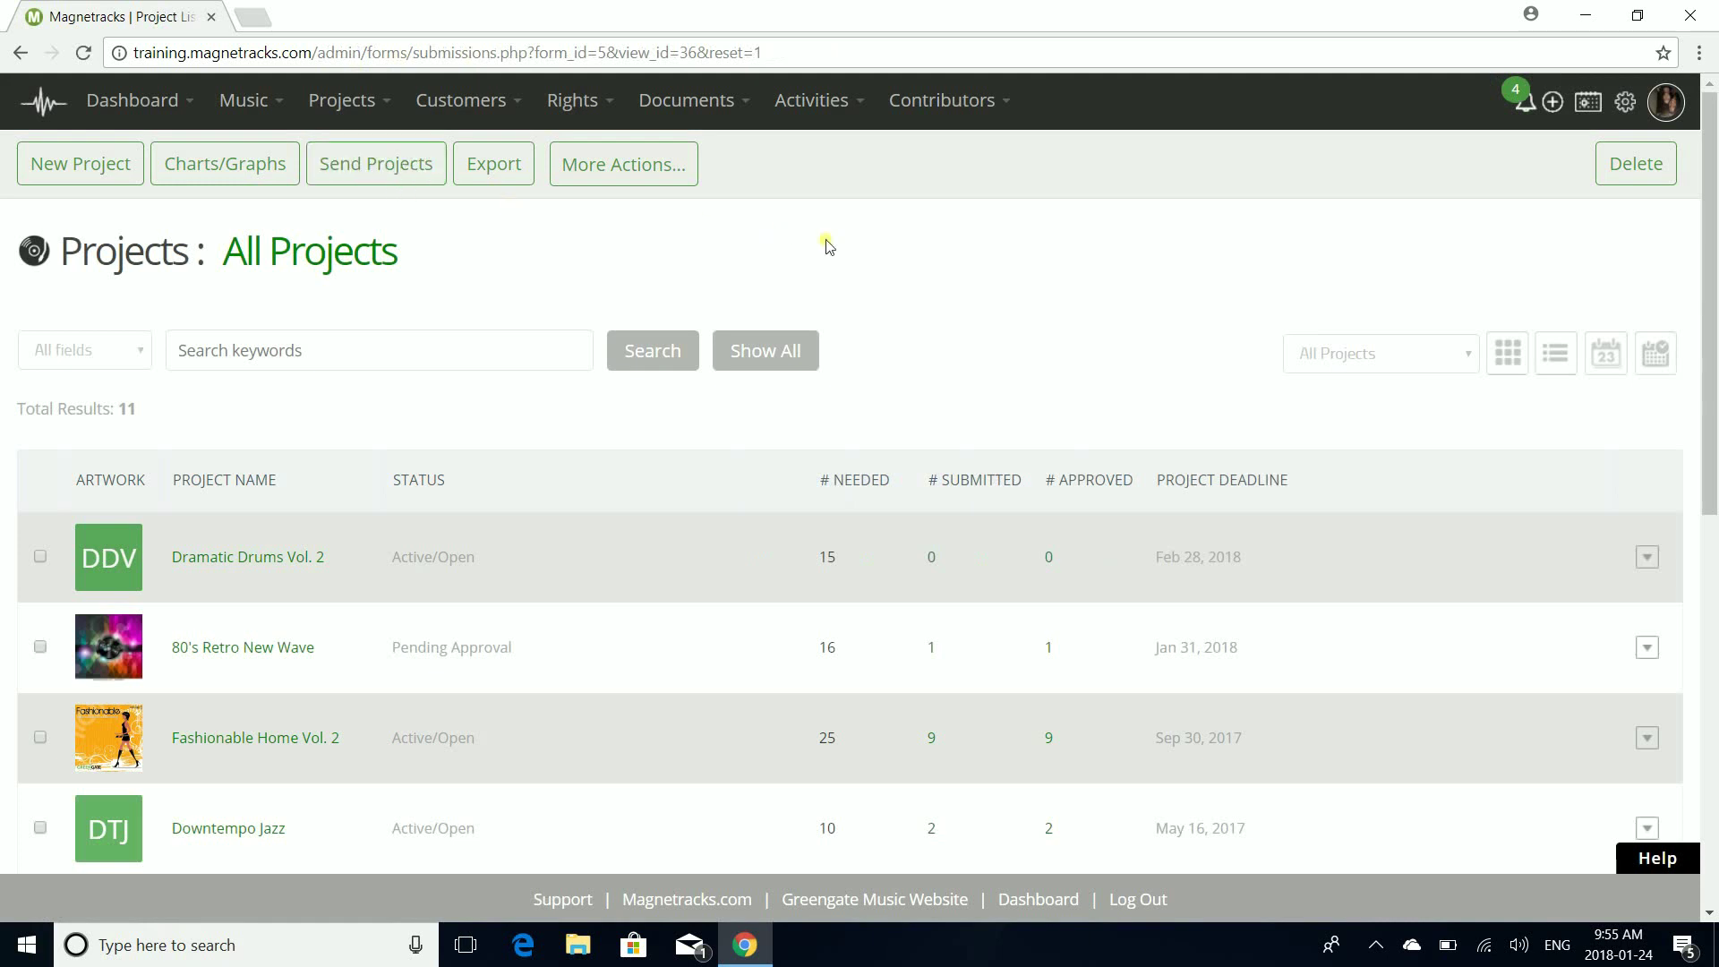
click(1653, 365)
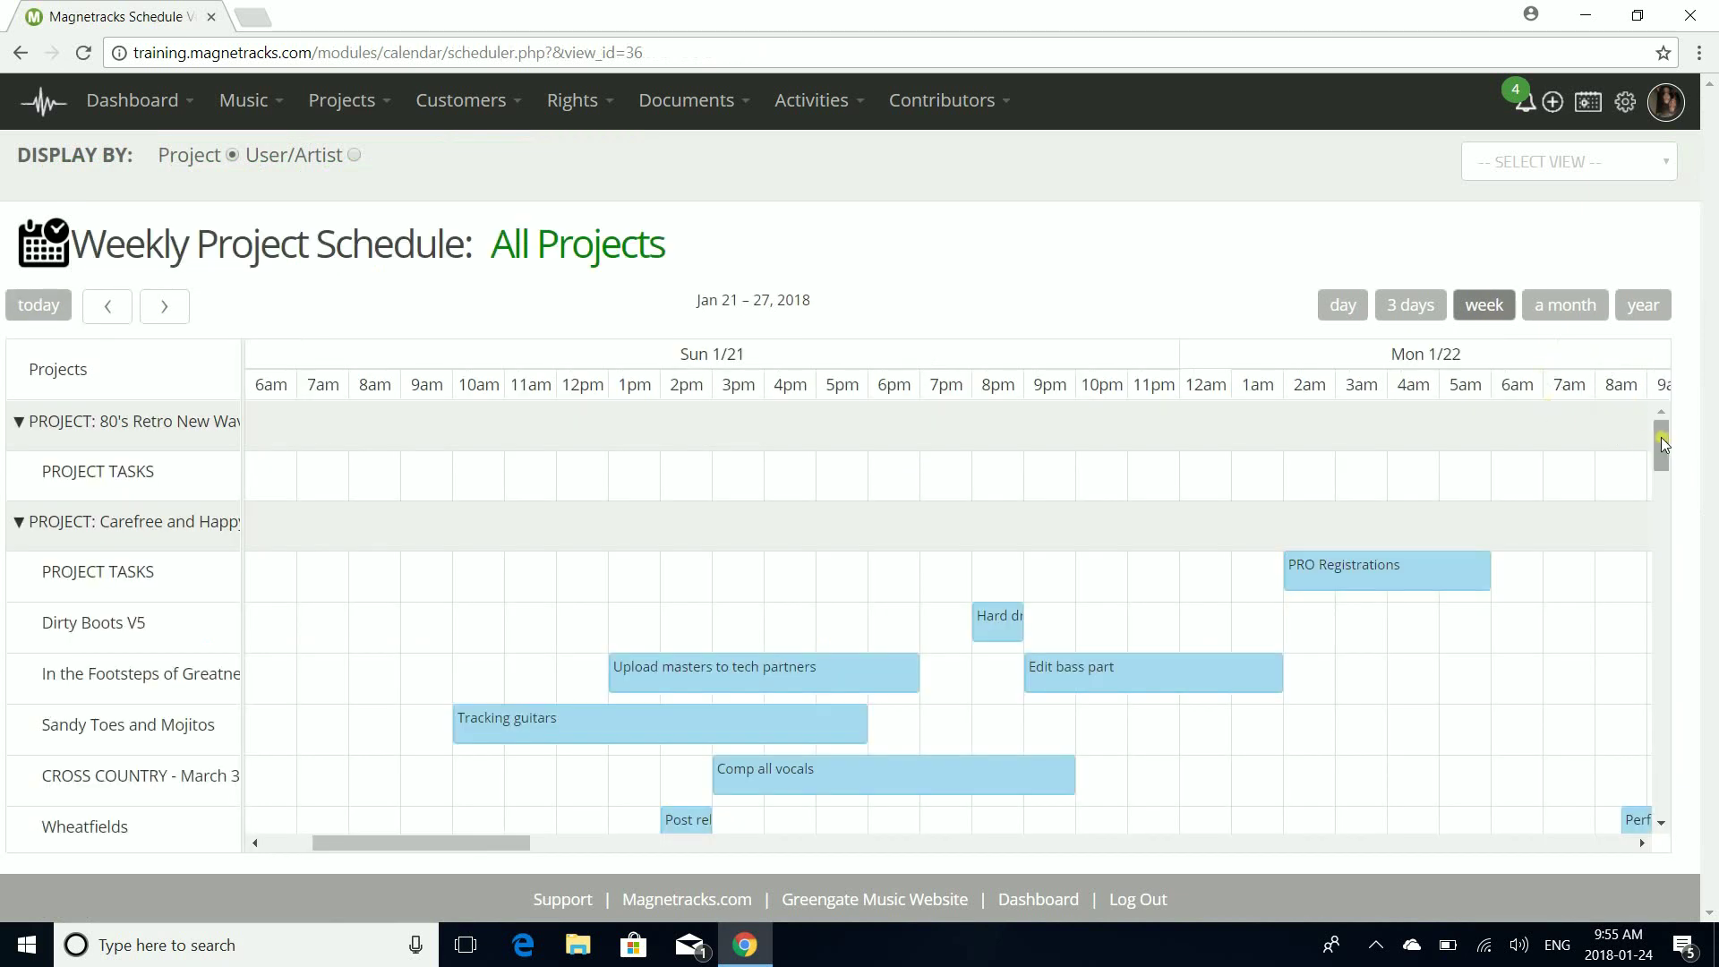
drag(1661, 438, 1656, 571)
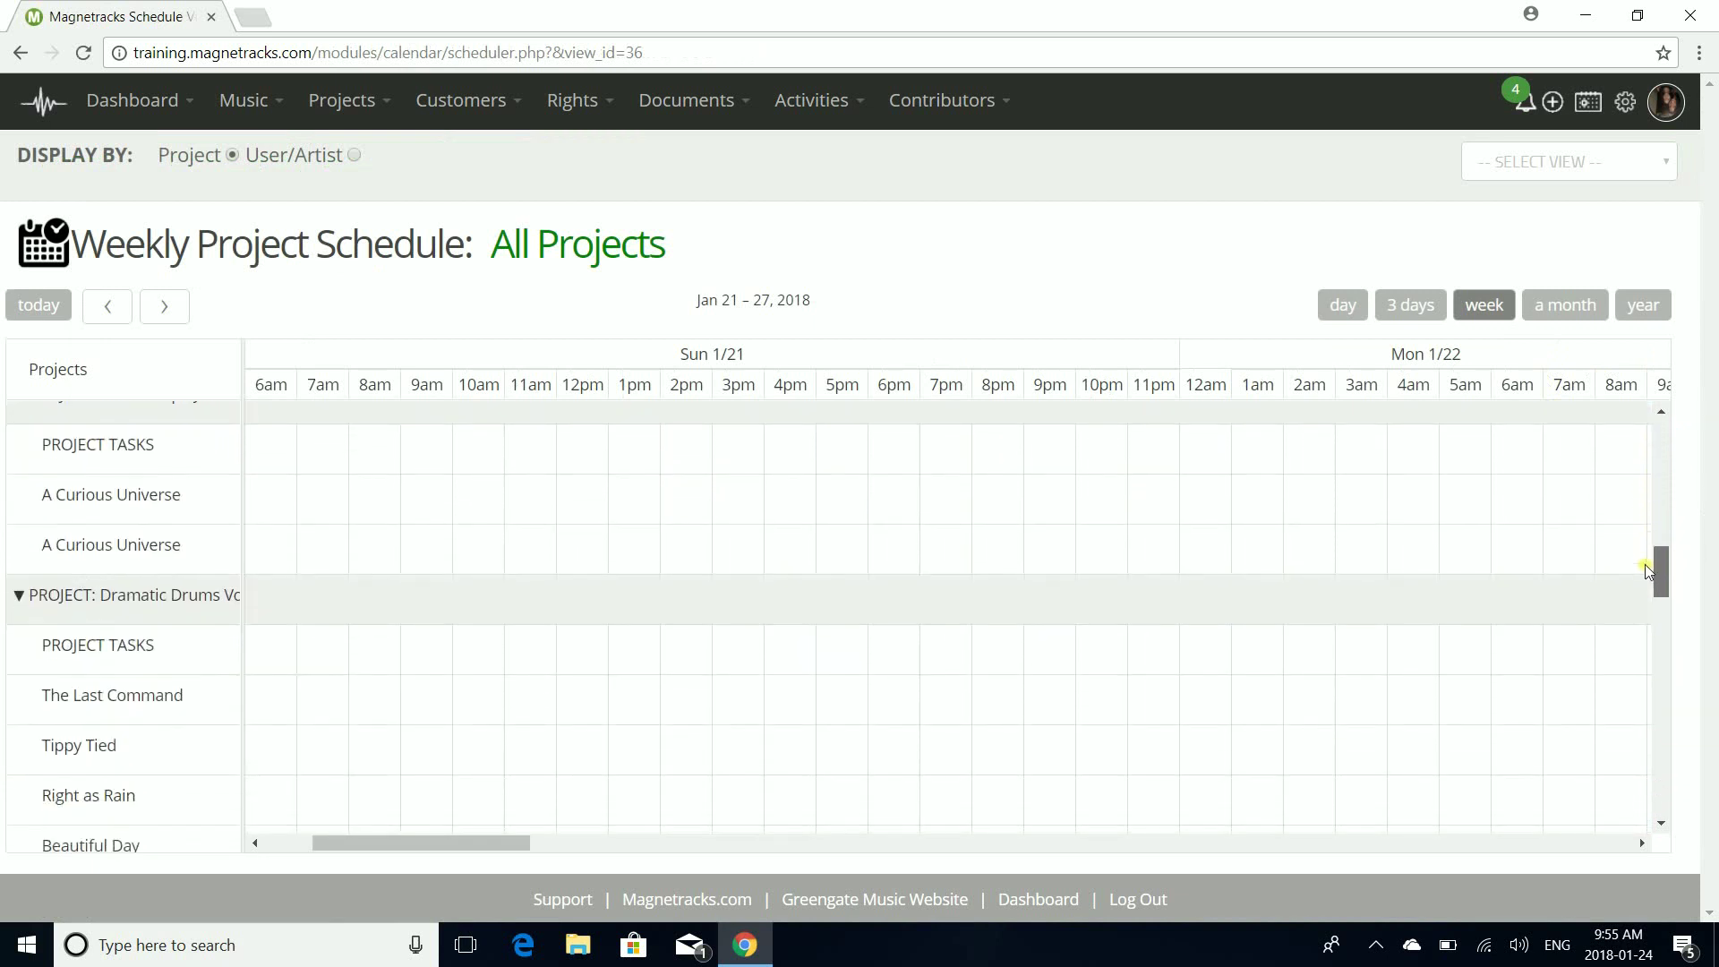
drag(243, 475, 292, 475)
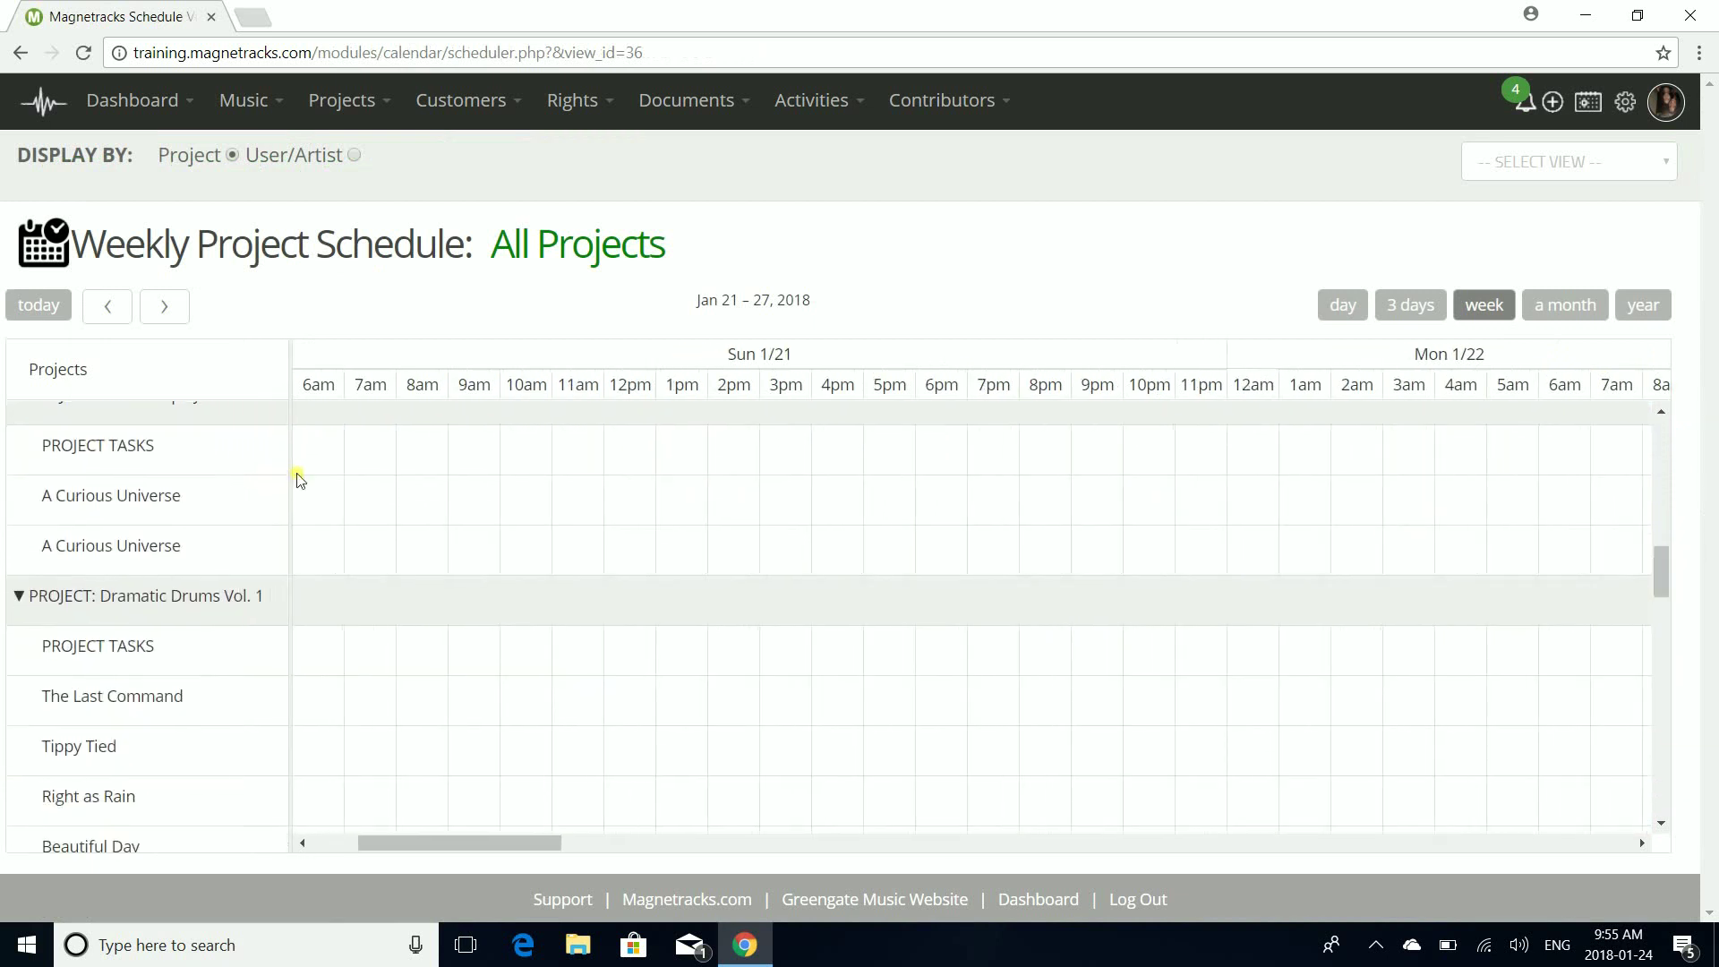
scroll(269, 547, down, 5)
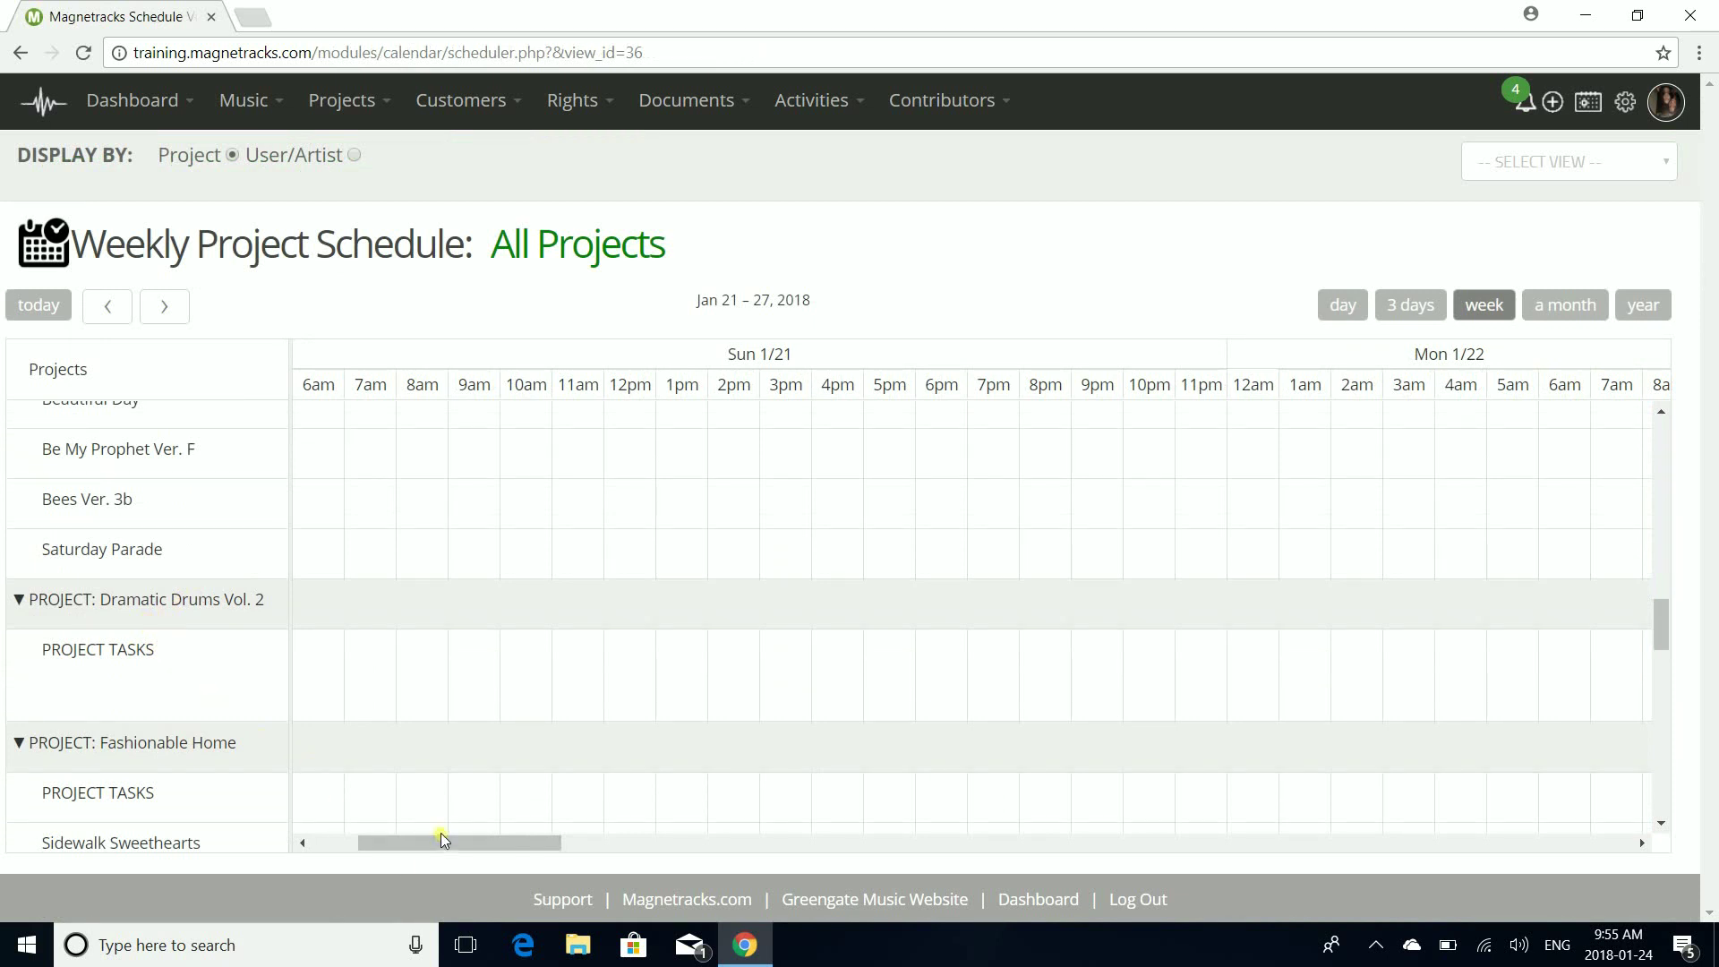
drag(437, 843, 988, 881)
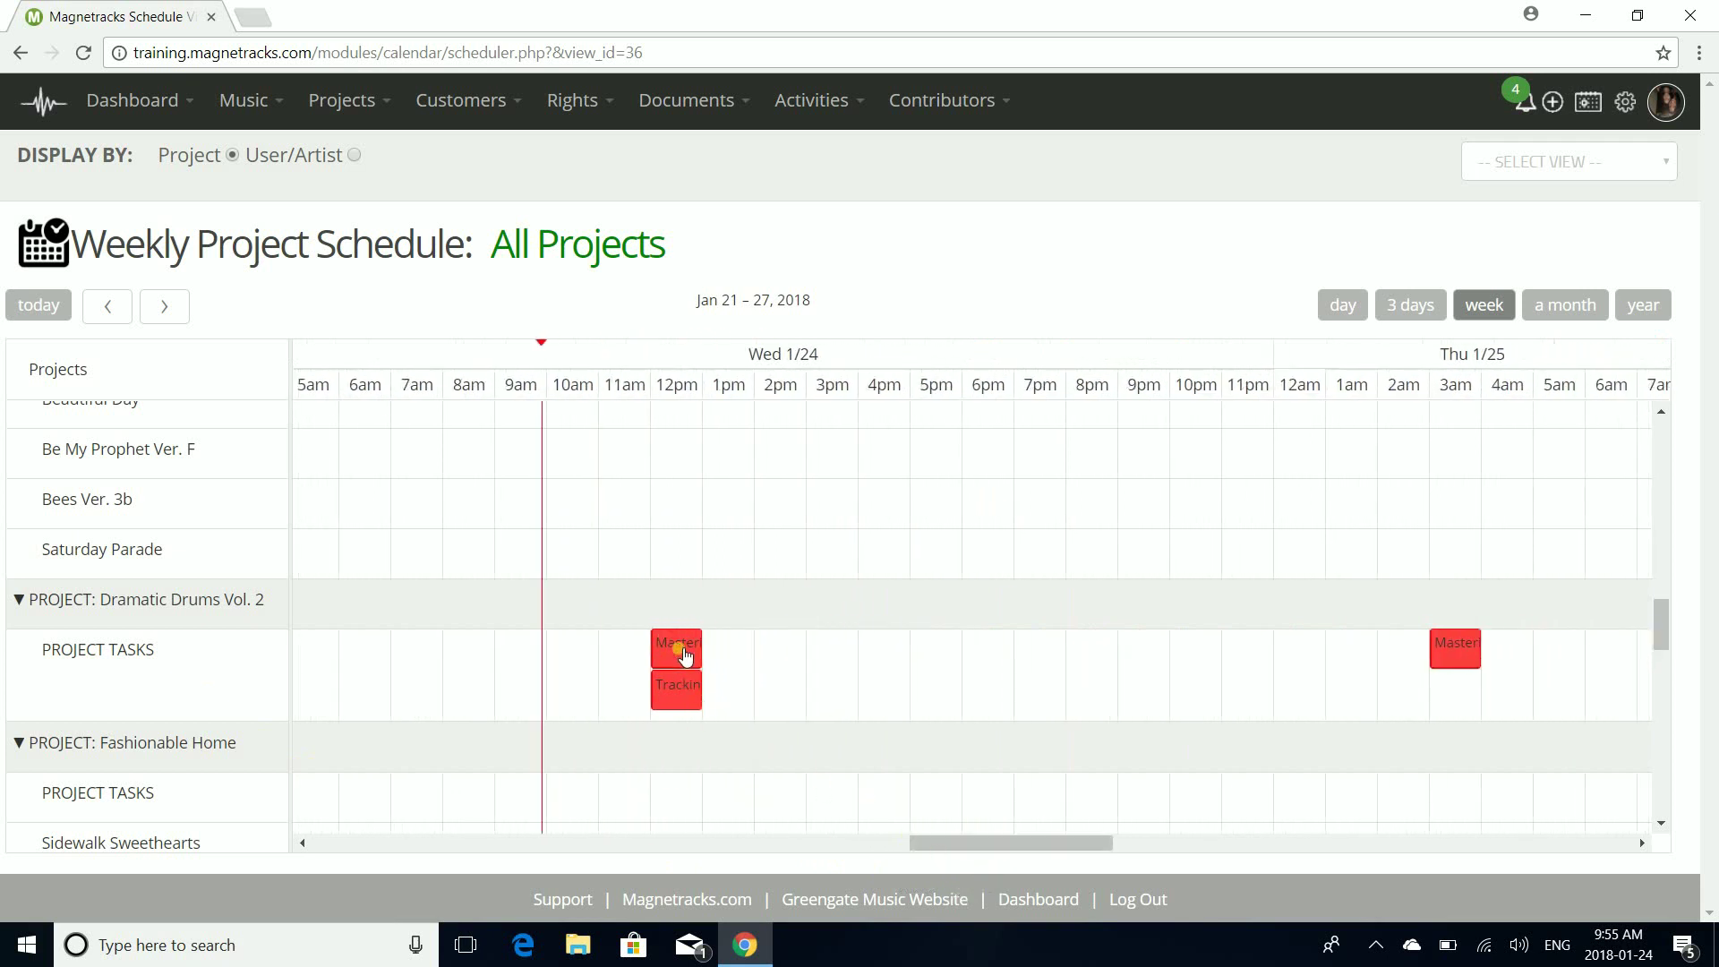
Reassign the Wed 1/24 12pm mastering task of Dramatic Drums Vol. 2 to a different user and save it
click(680, 649)
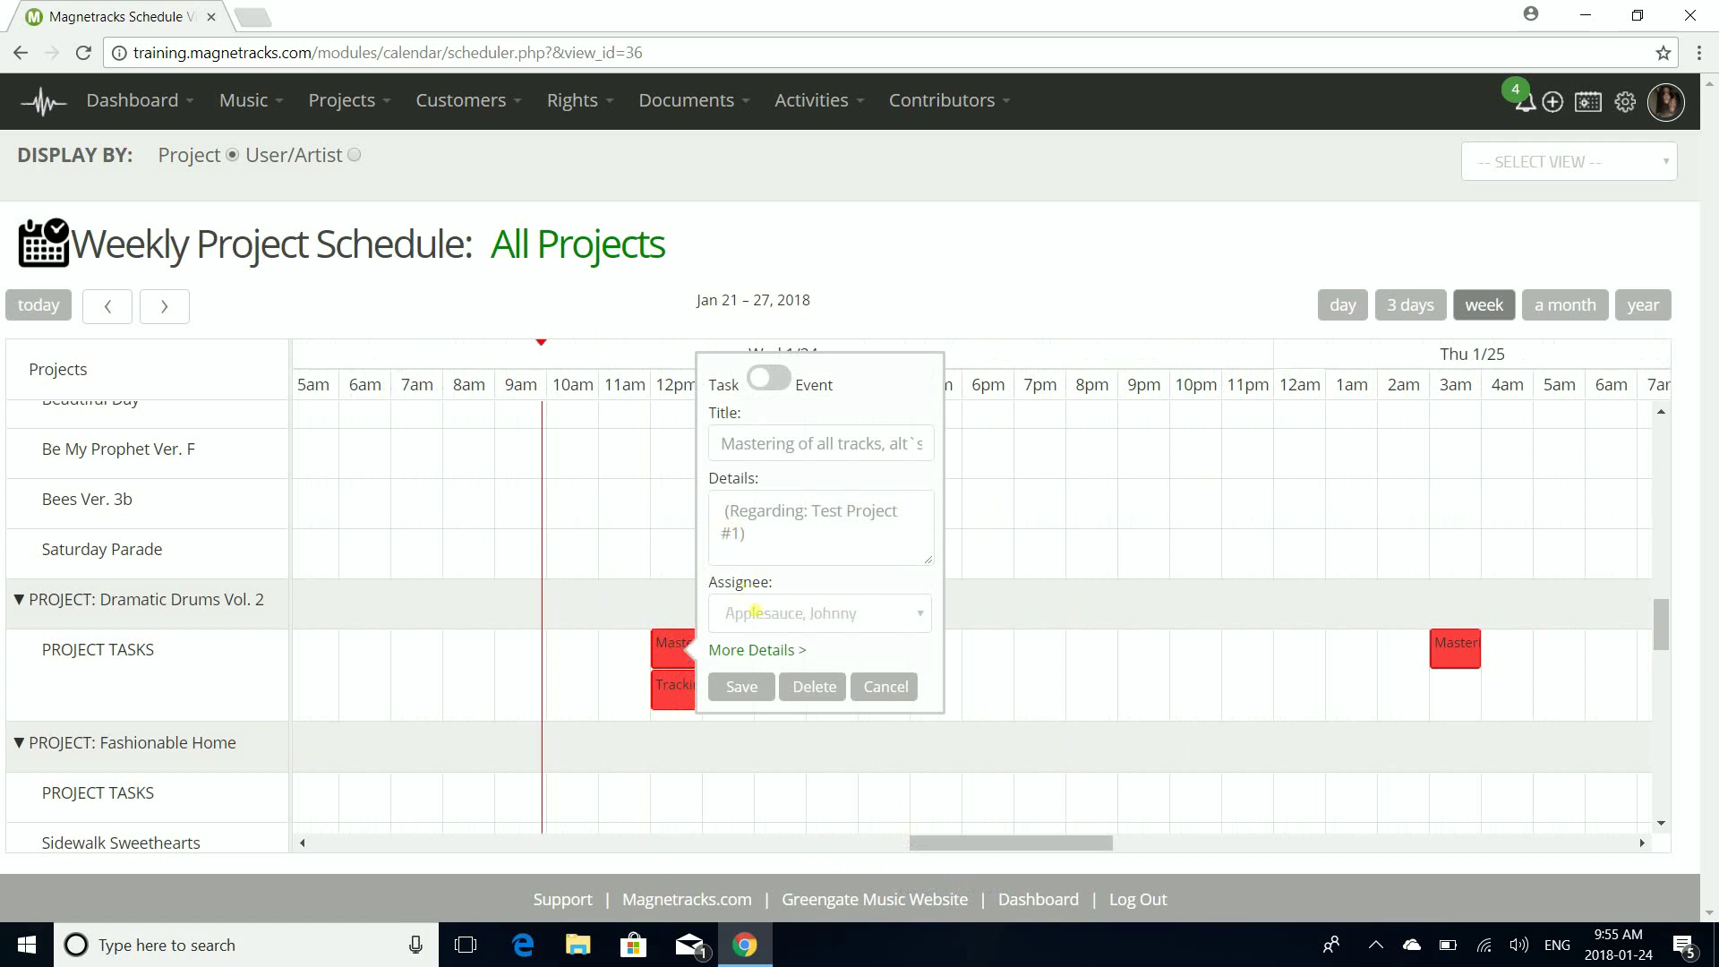
drag(769, 452, 949, 467)
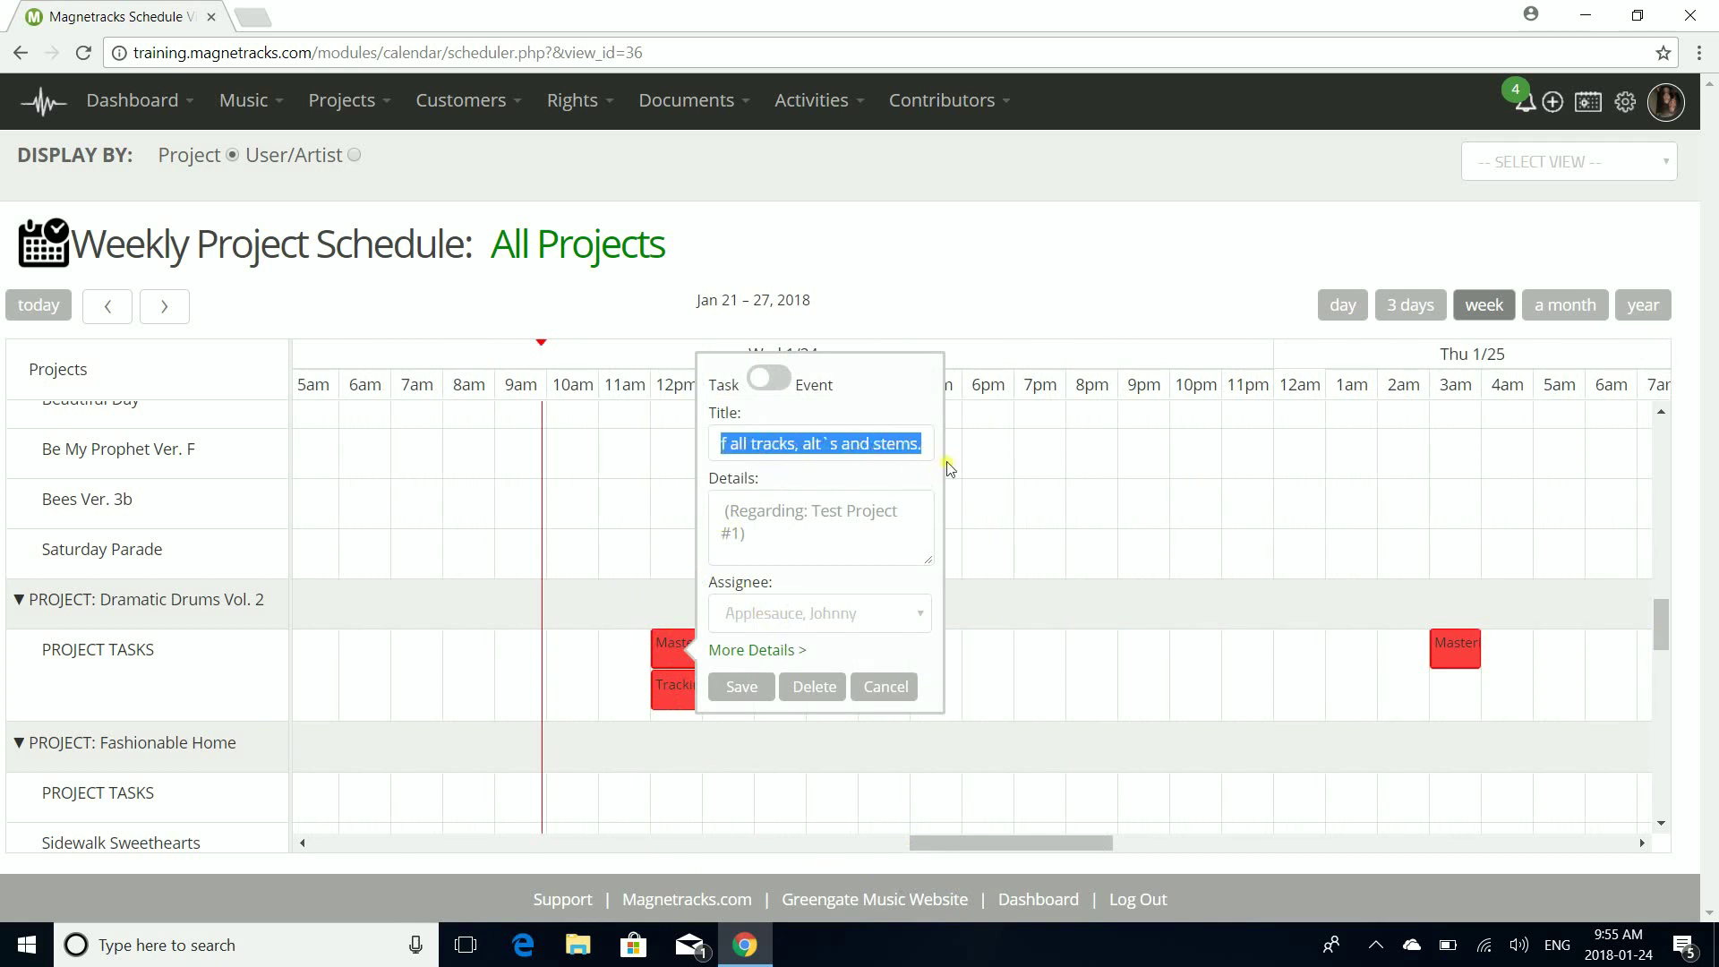
click(819, 614)
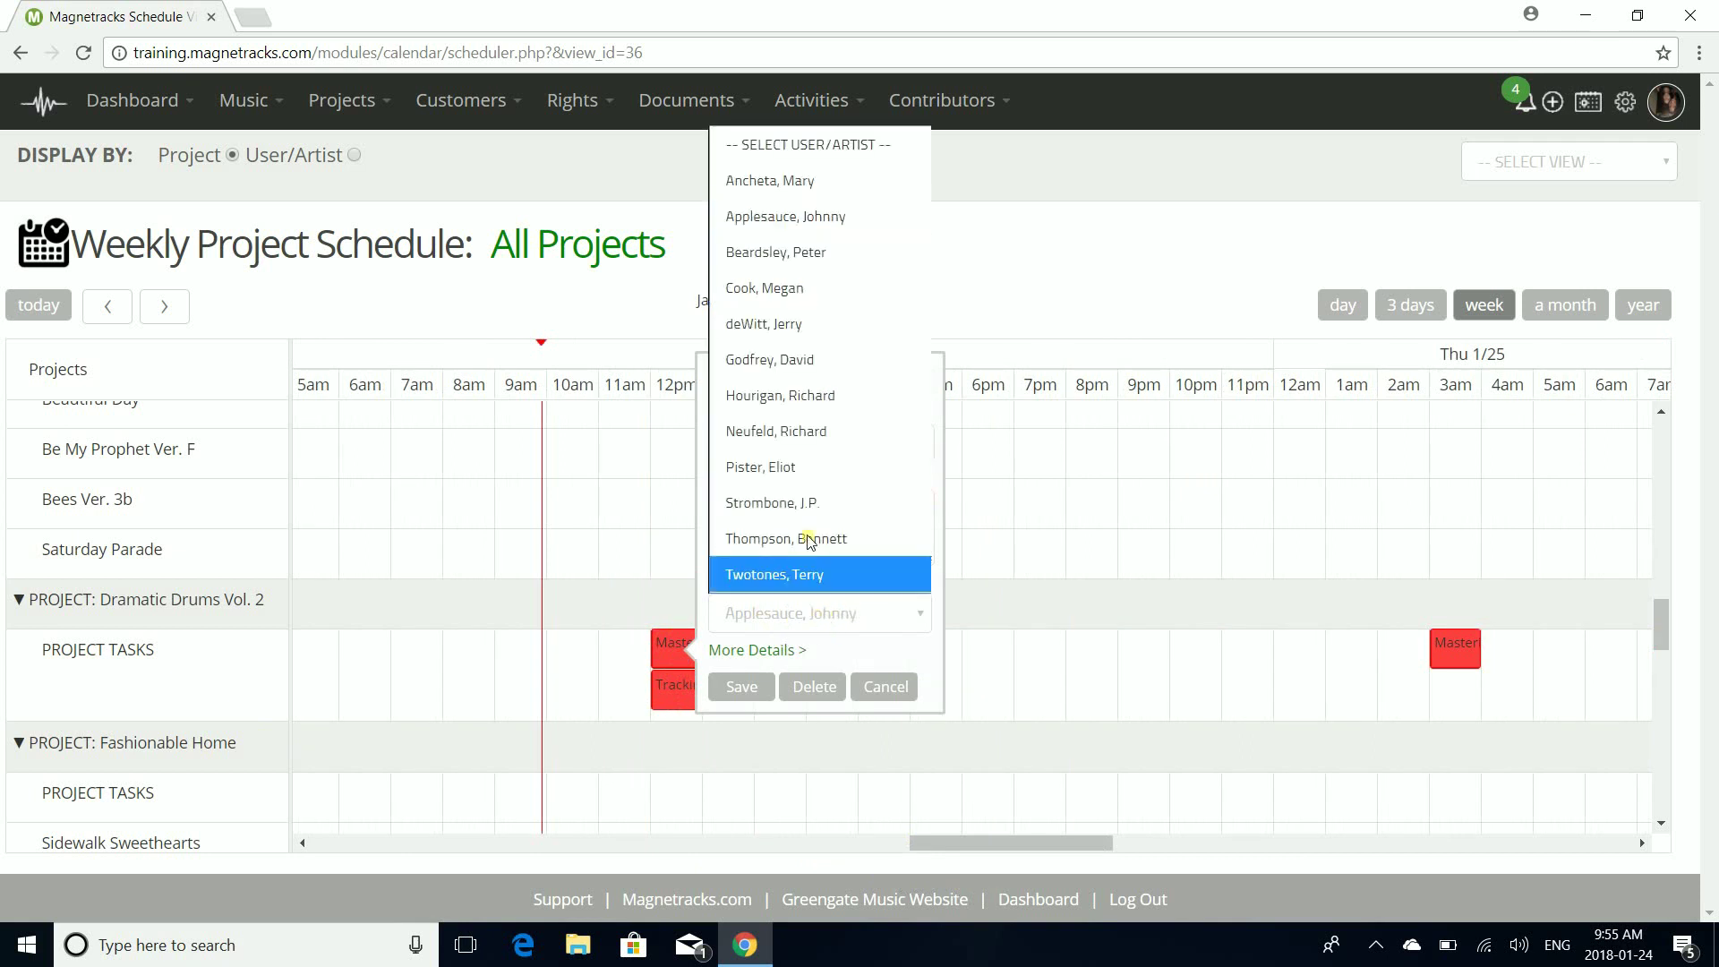
click(827, 299)
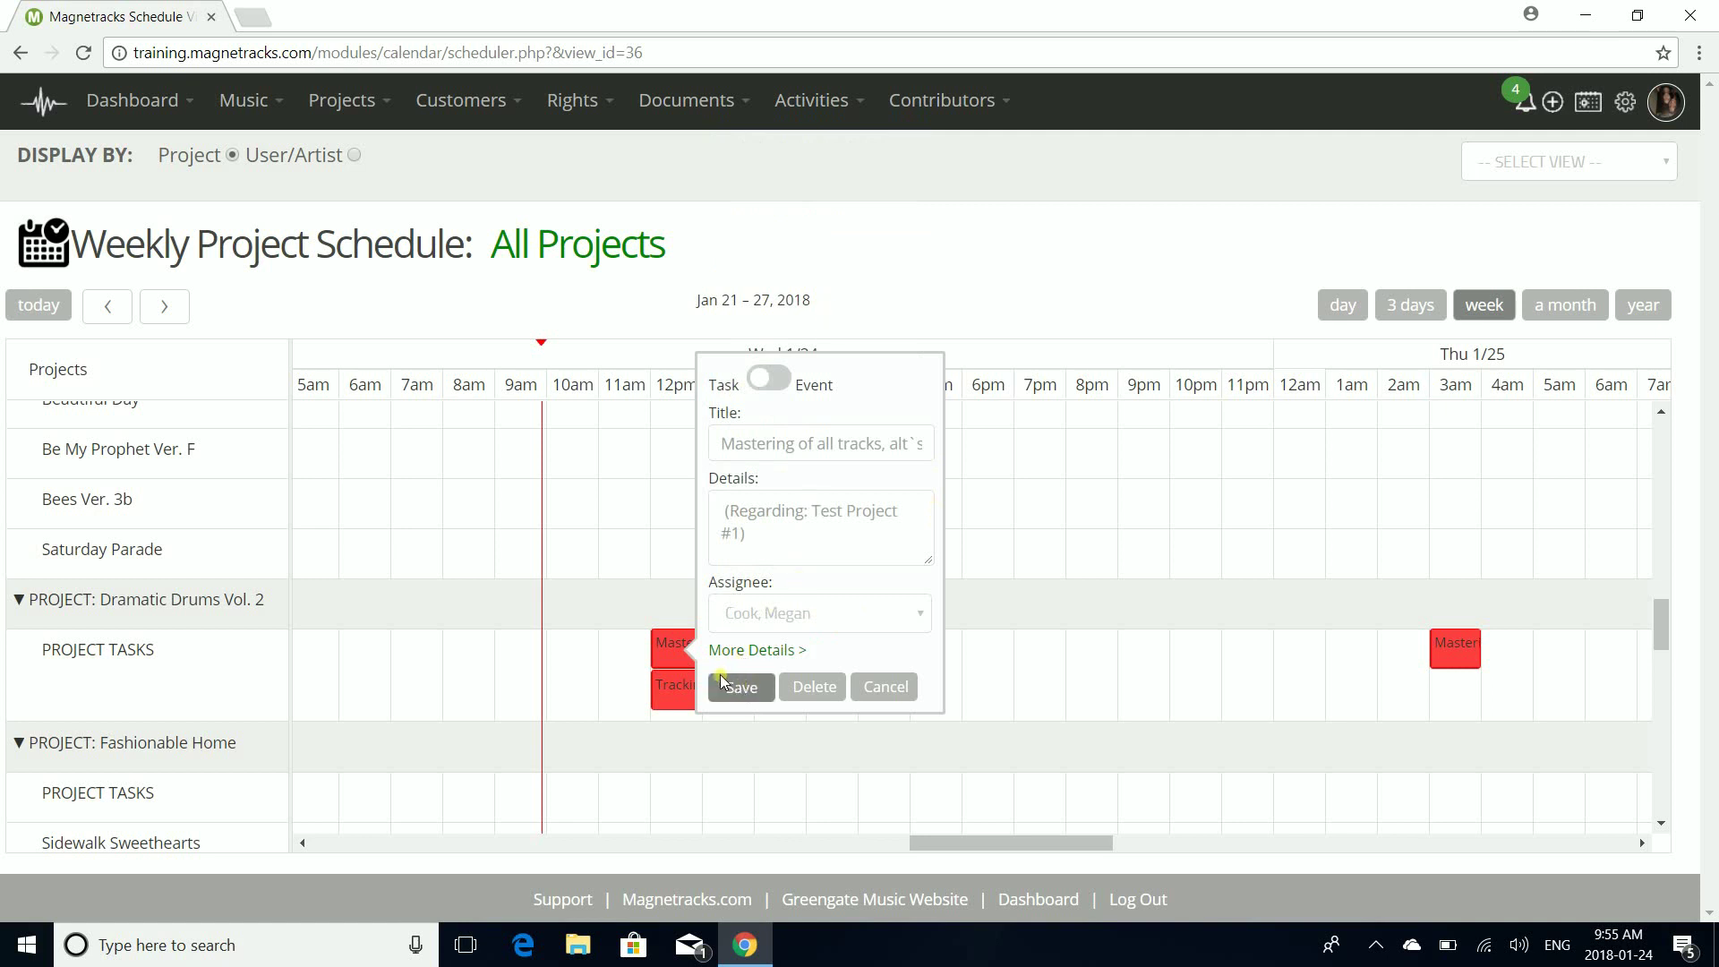
click(740, 685)
Reschedule the reassigned mastering task to Thu 1/25 at 2pm
drag(673, 646, 1549, 675)
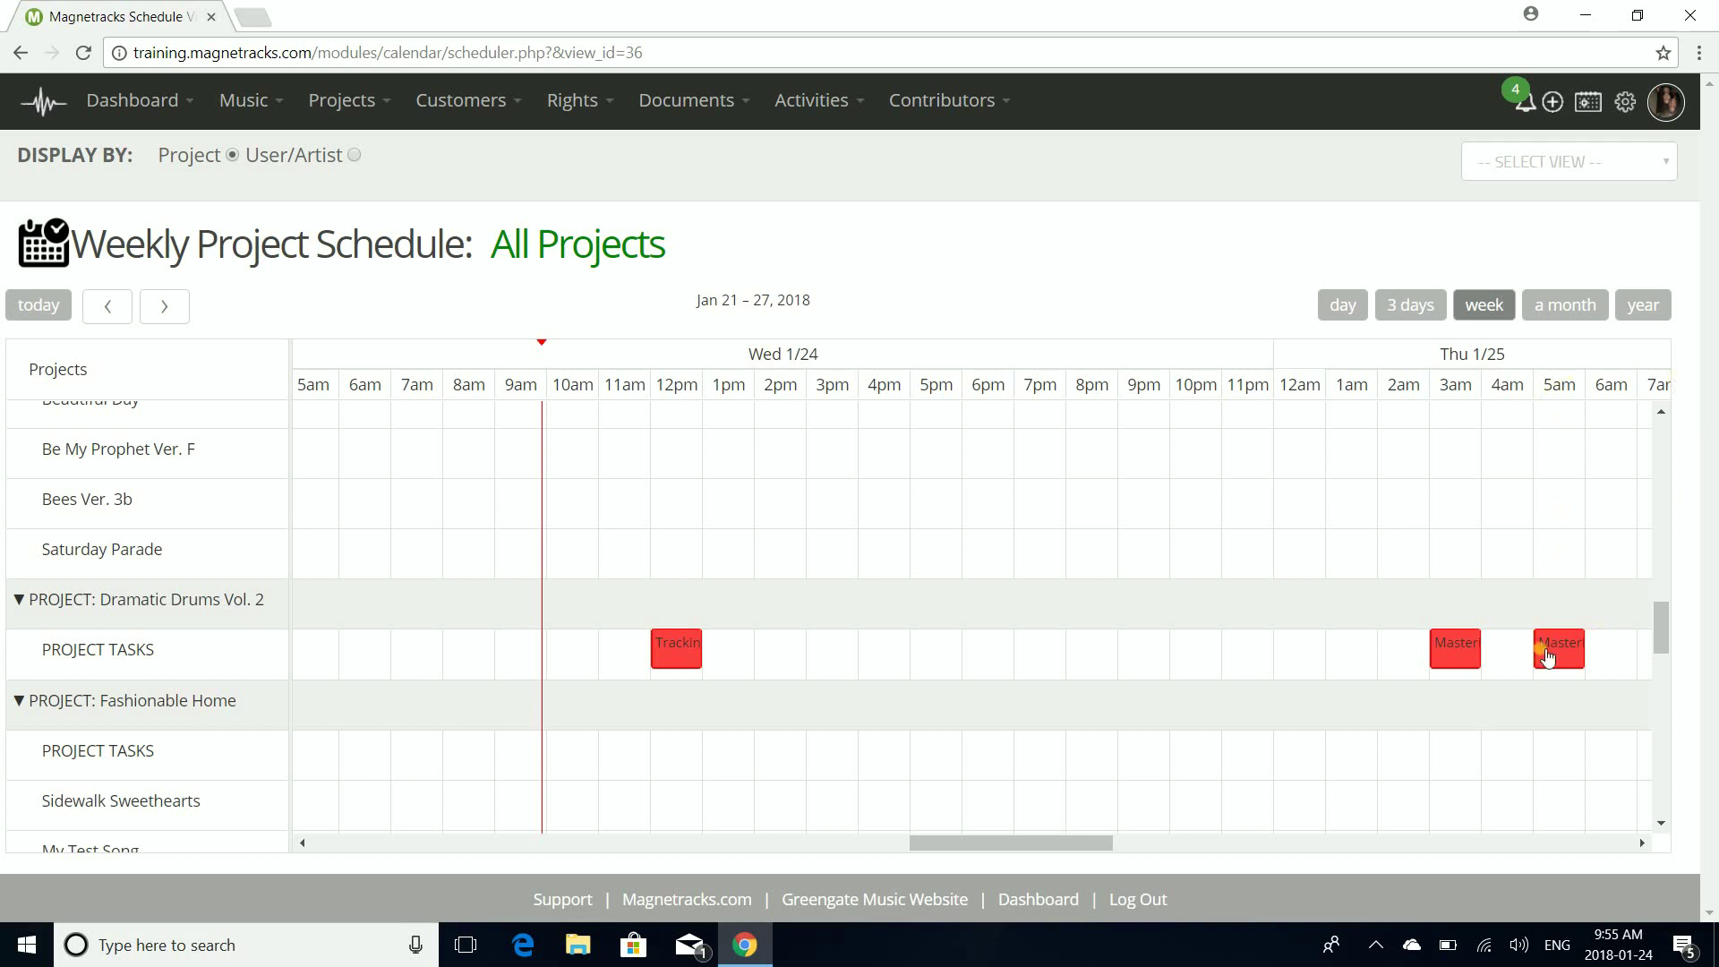
drag(1038, 843, 1113, 844)
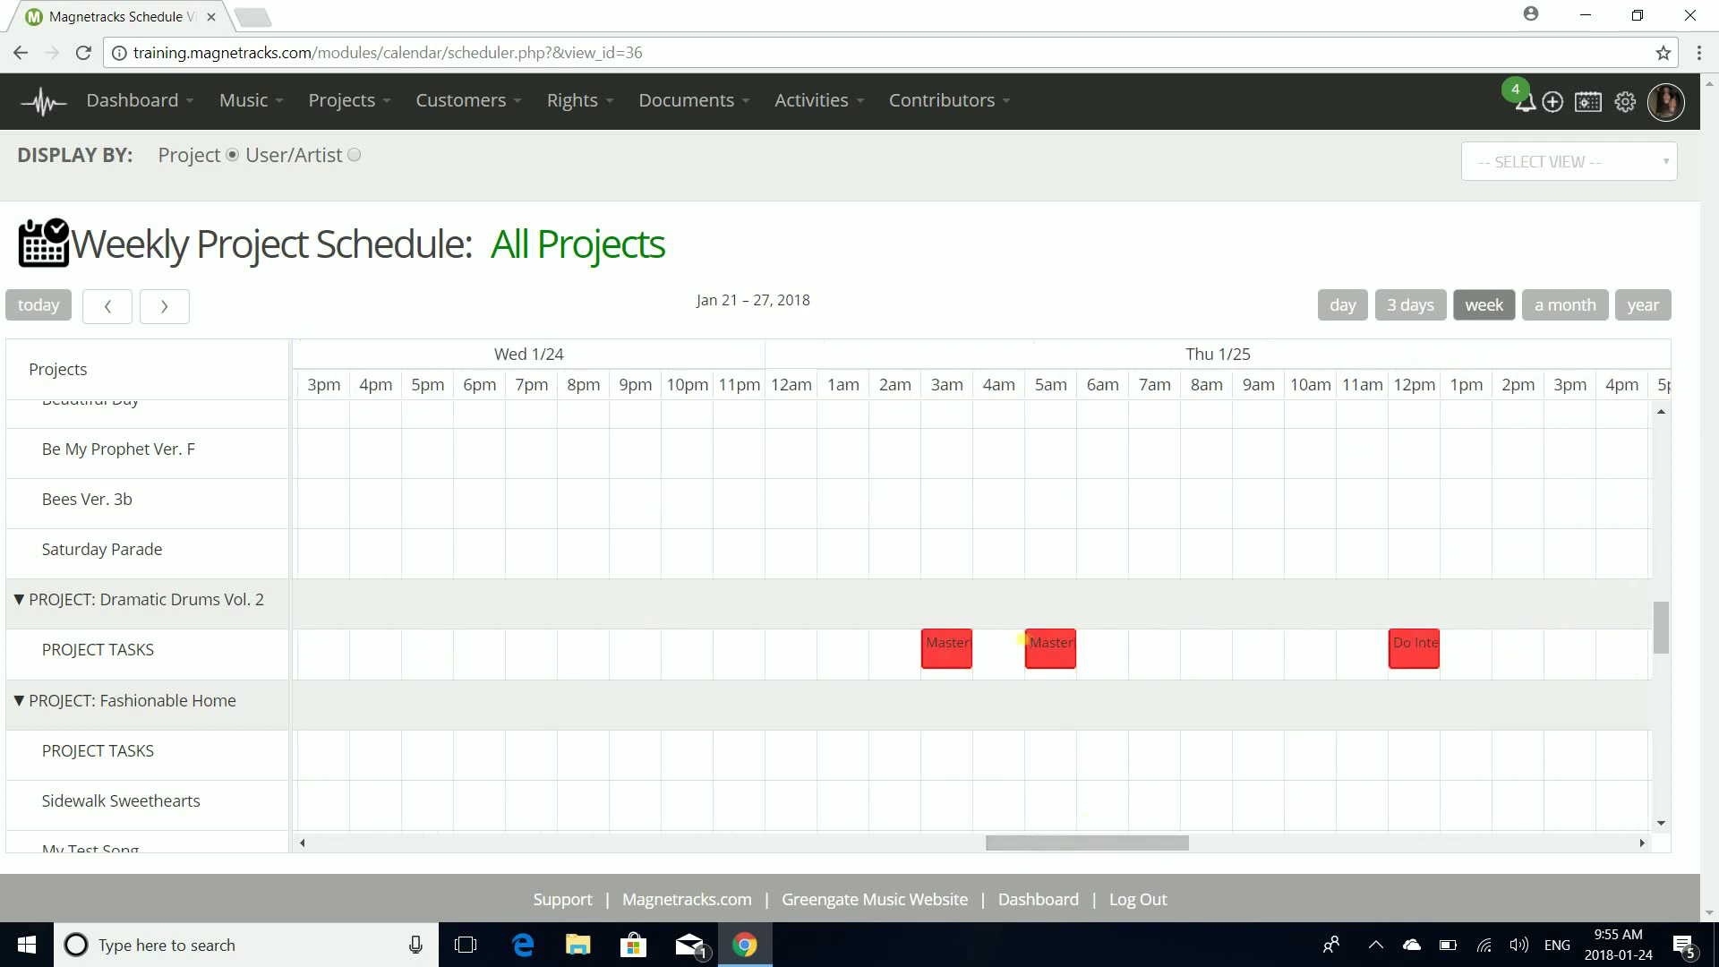
drag(1059, 653, 1517, 666)
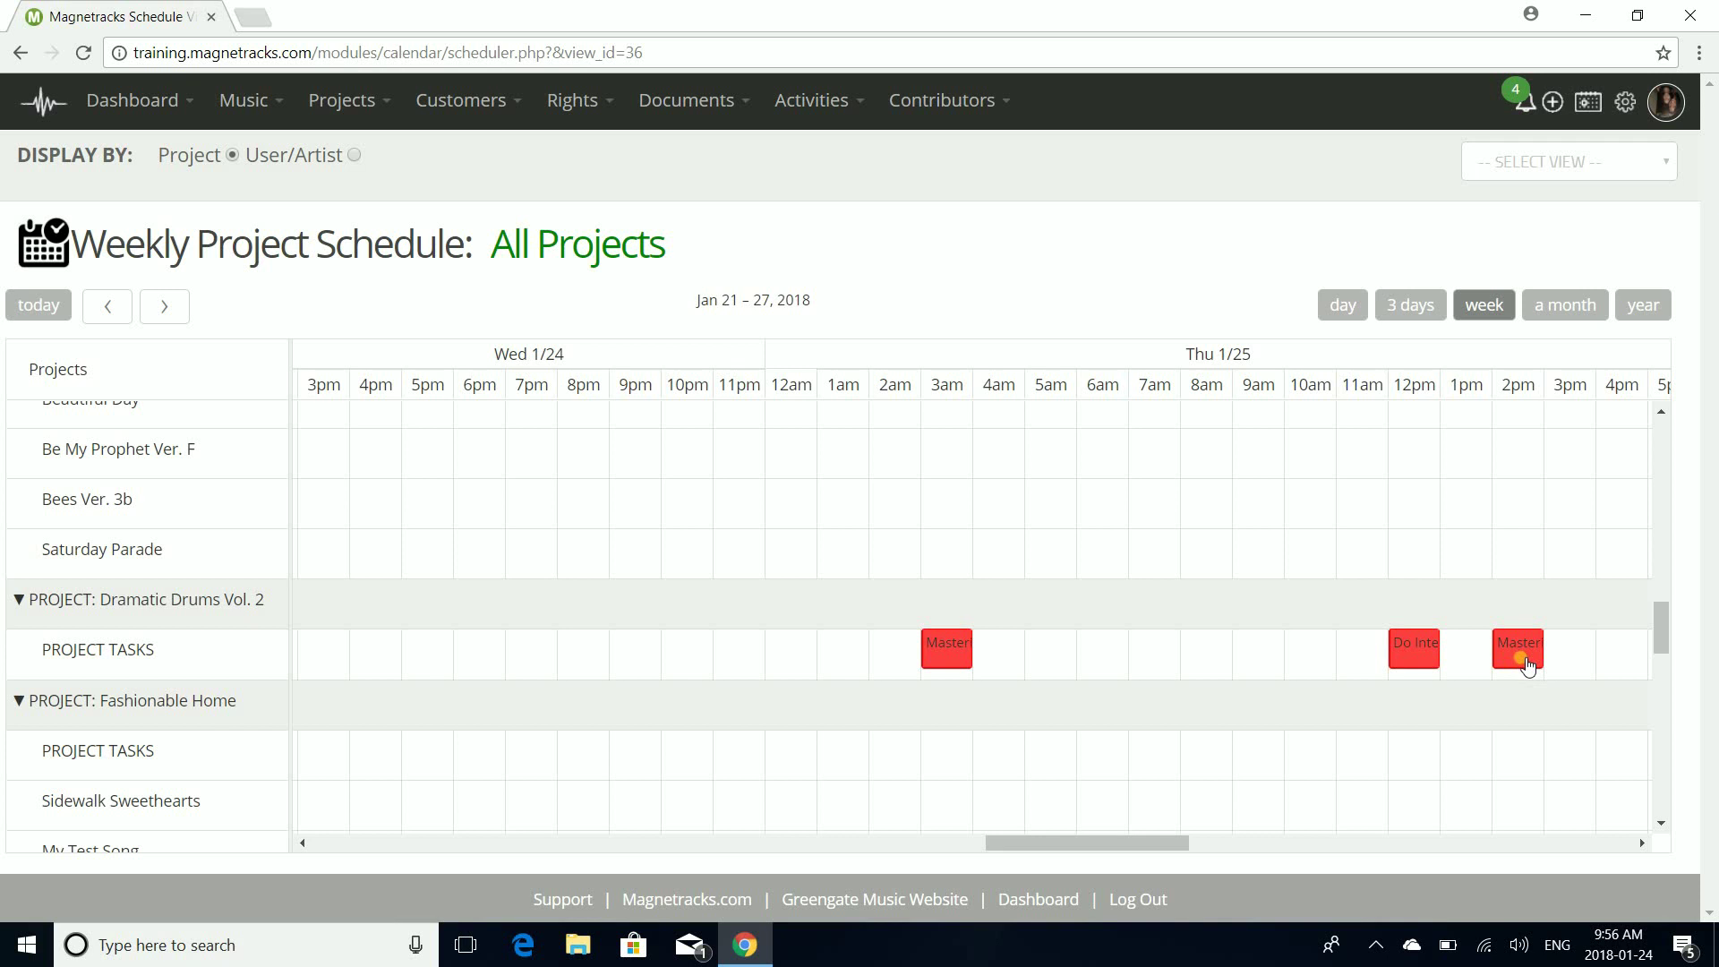
Return to the list of all projects
click(383, 121)
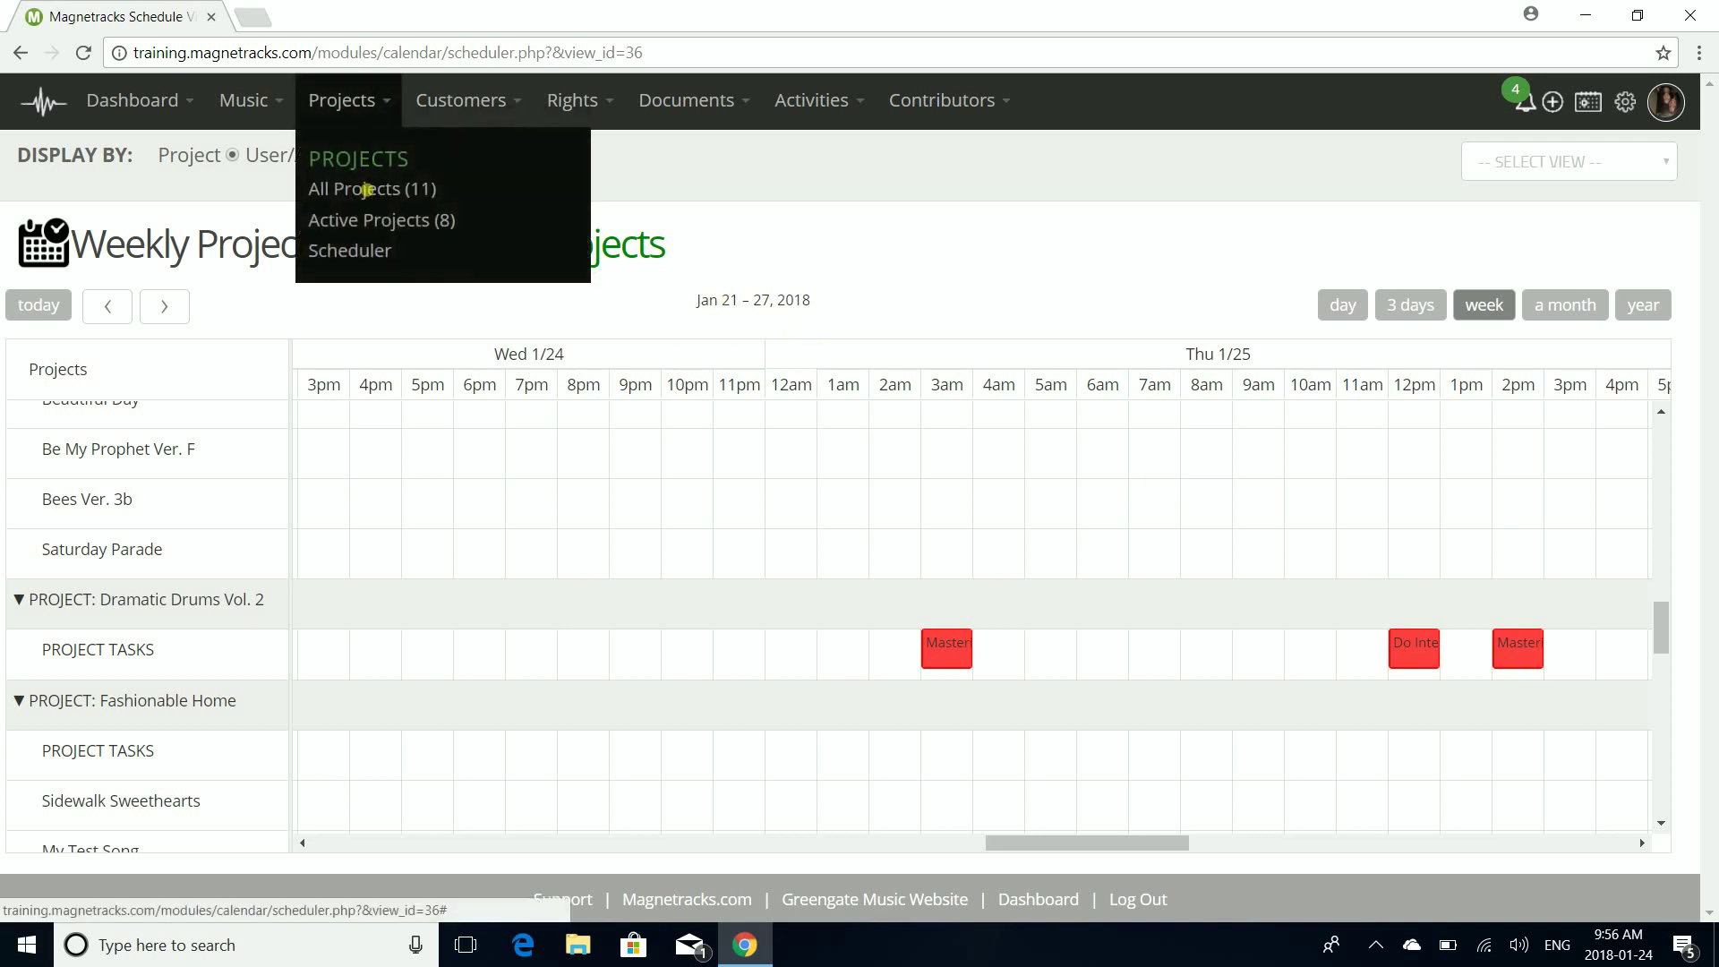
click(372, 189)
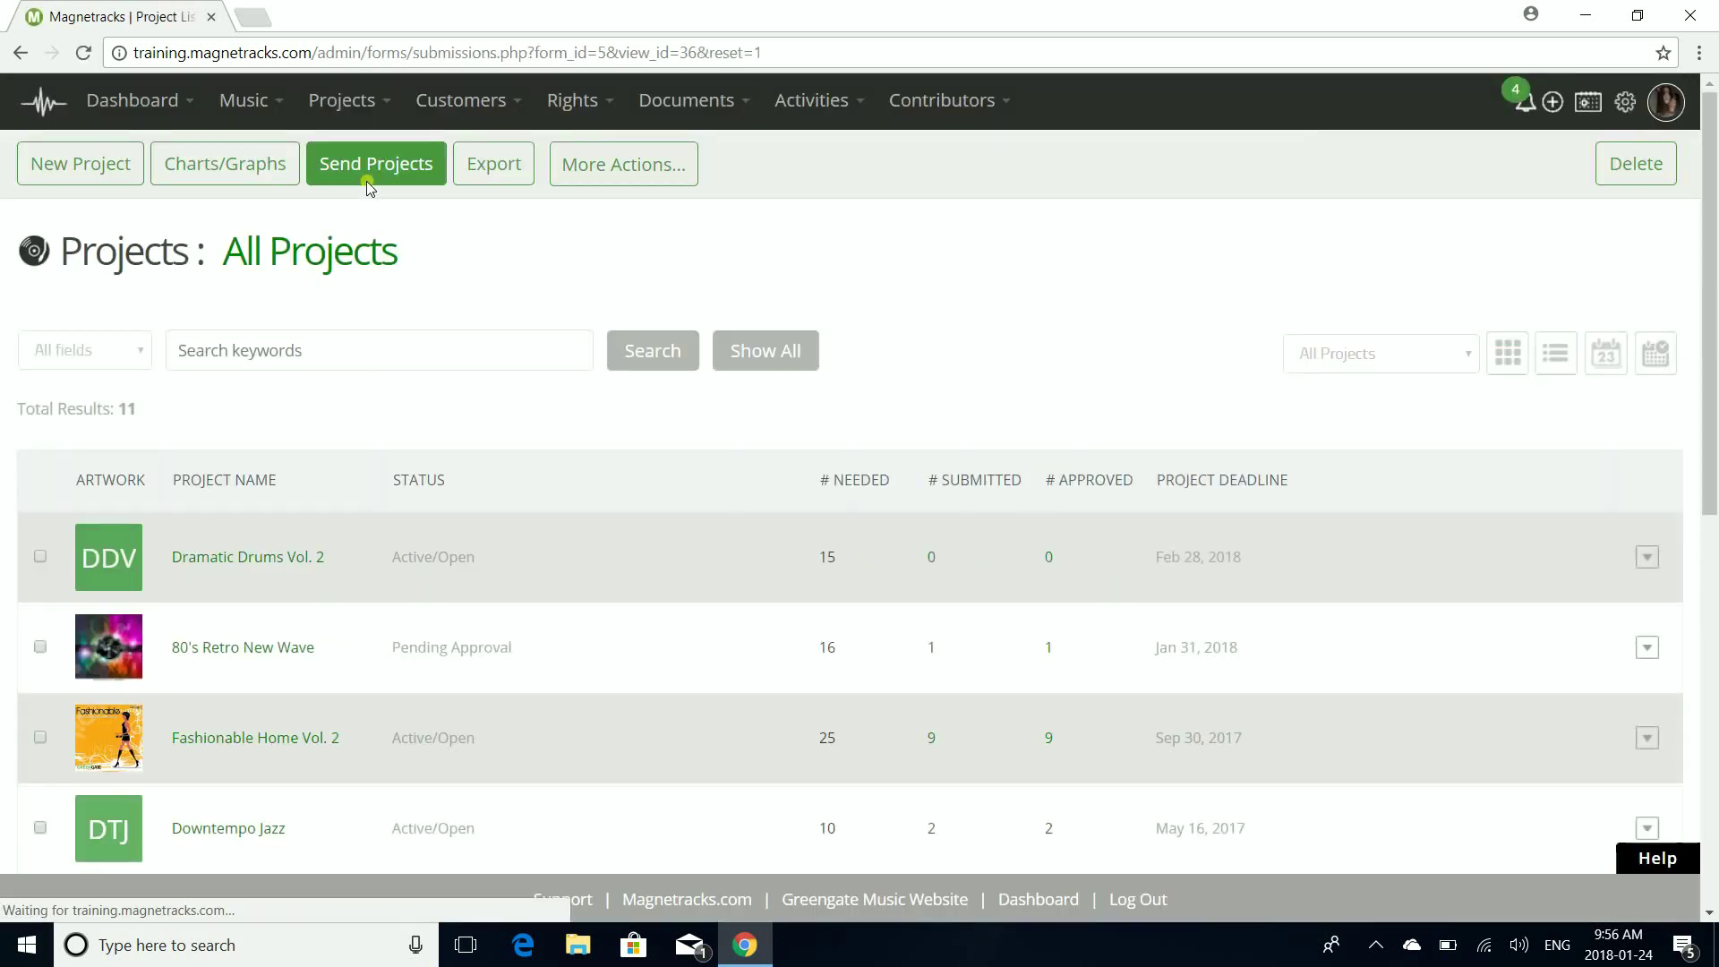